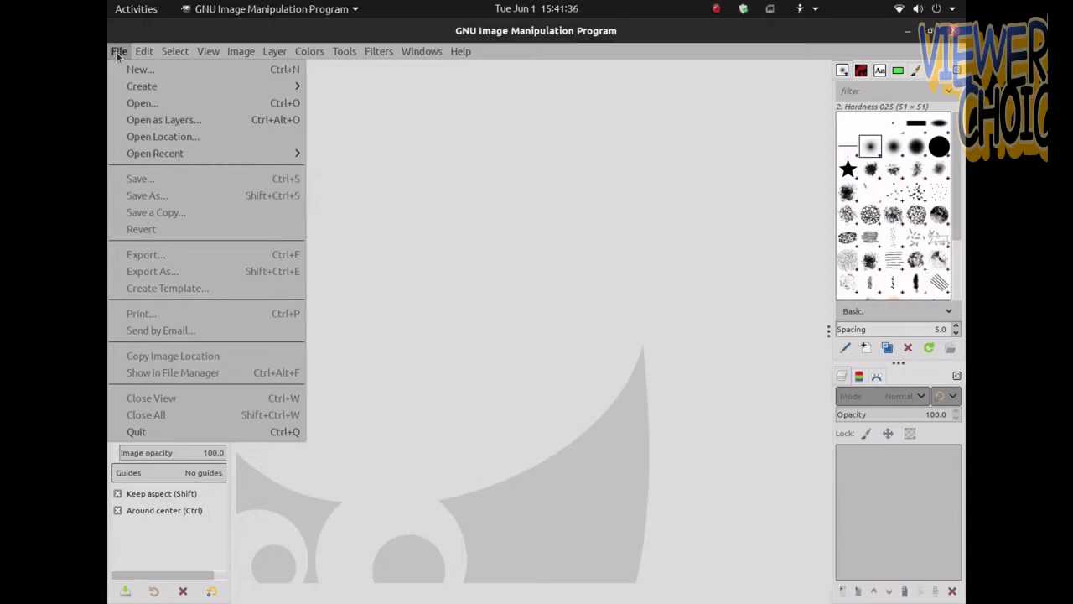
Create a new 1920 × 1080 px image filled with the background colour, resetting the colours to default black and white
{"action": "left_click", "coordinate": [134, 69]}
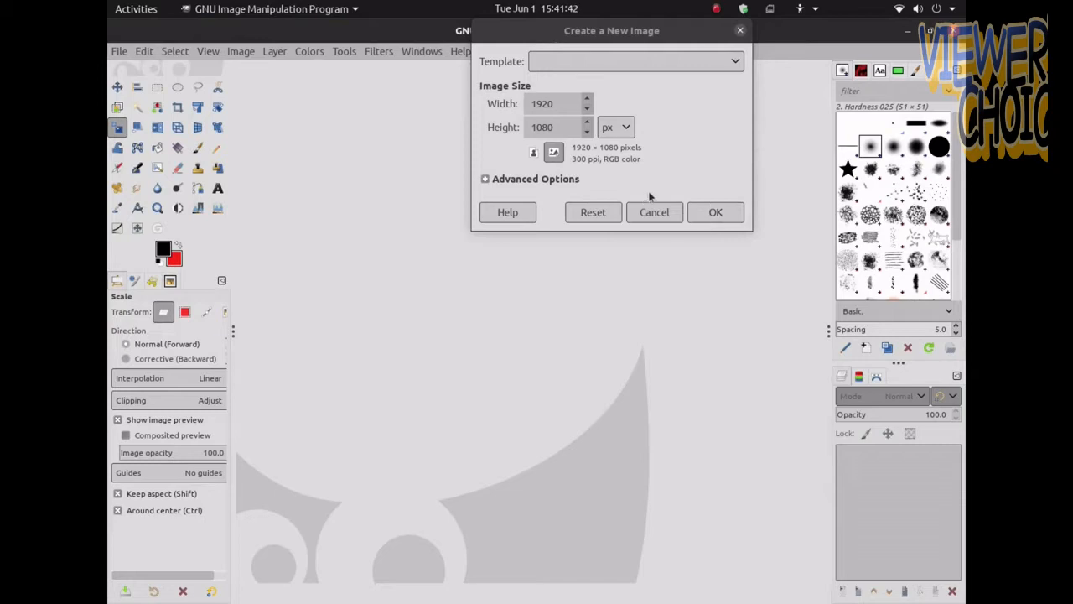
{"action": "left_click", "coordinate": [549, 179]}
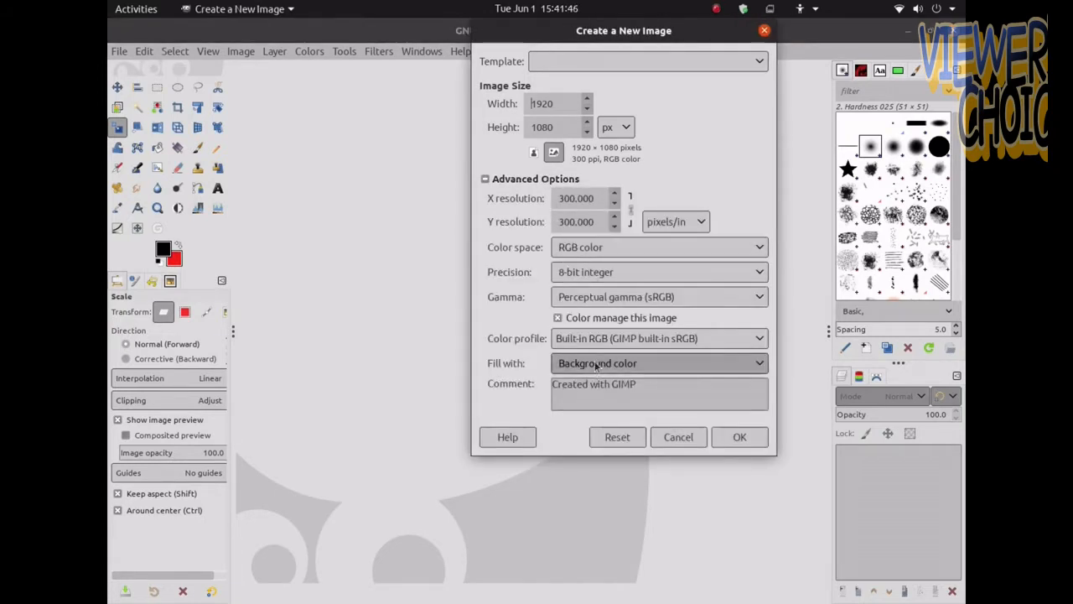
{"action": "left_click", "coordinate": [158, 262]}
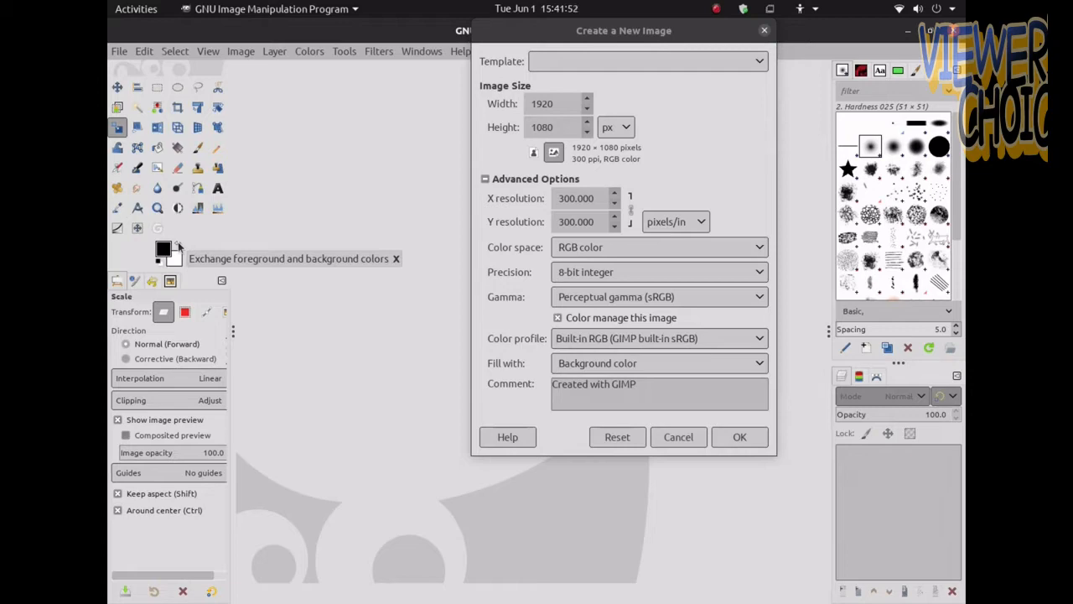
{"action": "left_click", "coordinate": [697, 370]}
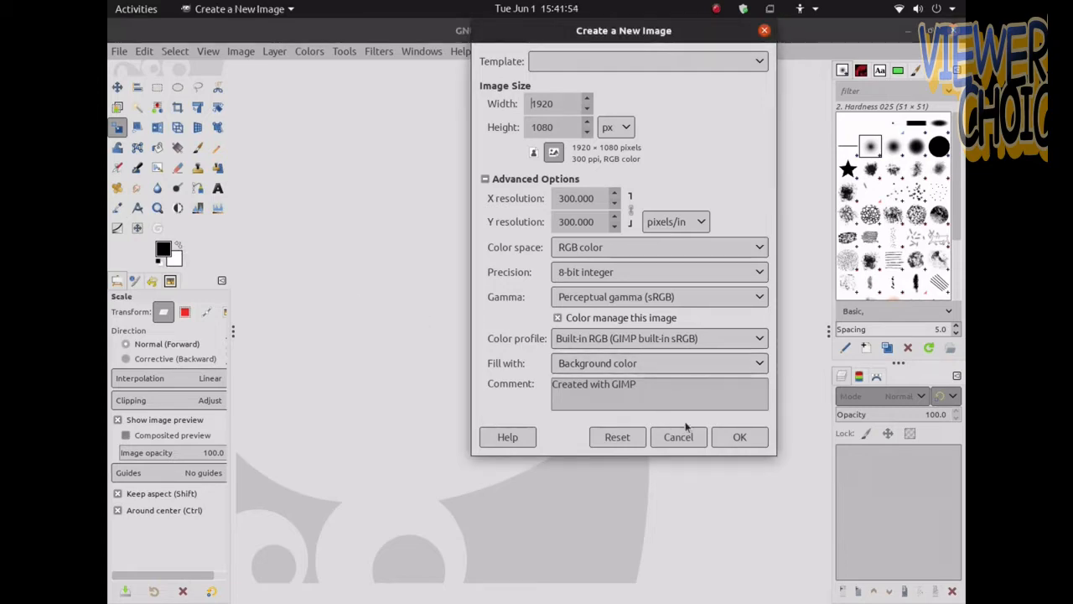
{"action": "left_click", "coordinate": [731, 442]}
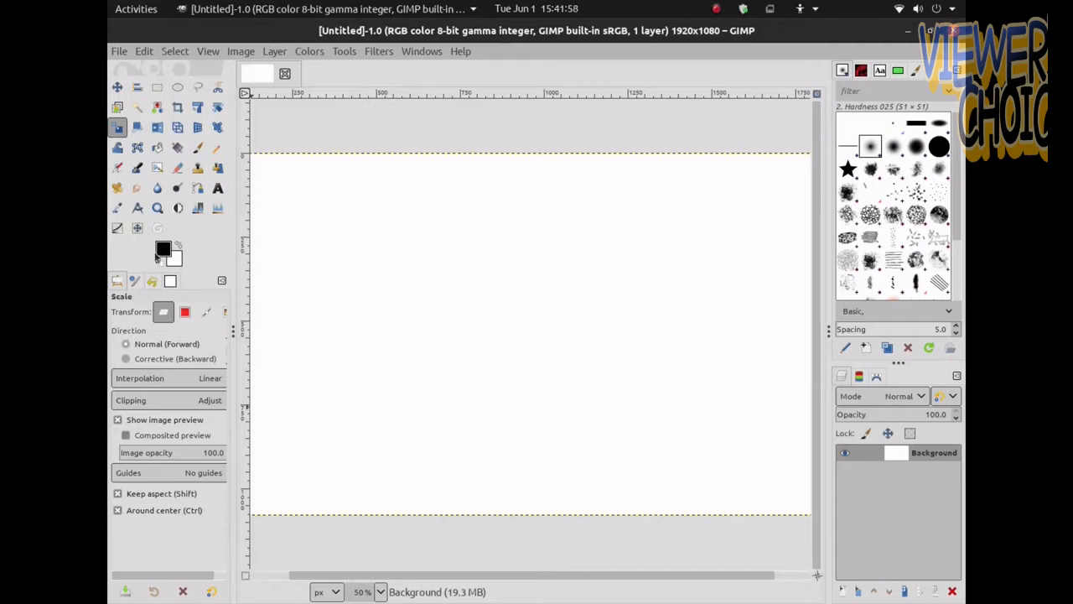
Set the foreground colour to green 4ce40f and fill the background layer with it
{"action": "left_click", "coordinate": [163, 249]}
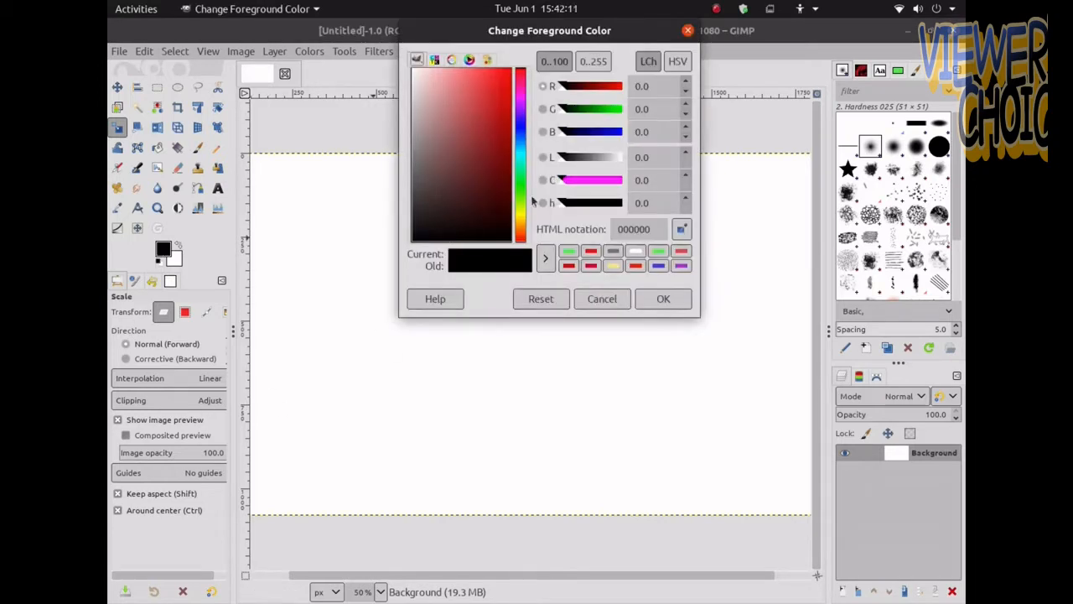
{"action": "left_click", "coordinate": [520, 196]}
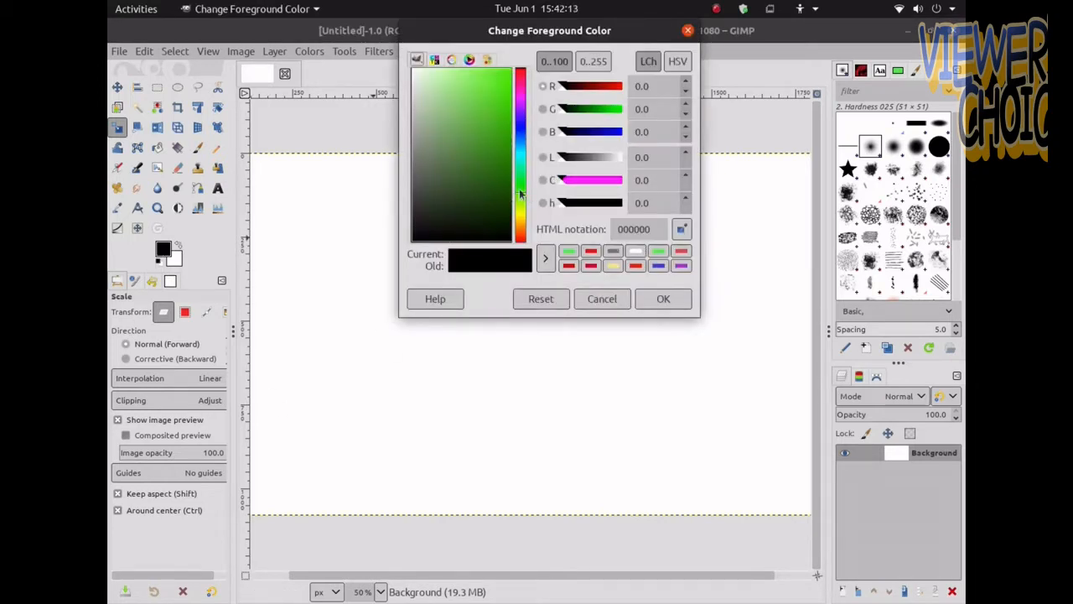
{"action": "left_click_drag", "start_coordinate": [491, 128], "coordinate": [504, 91]}
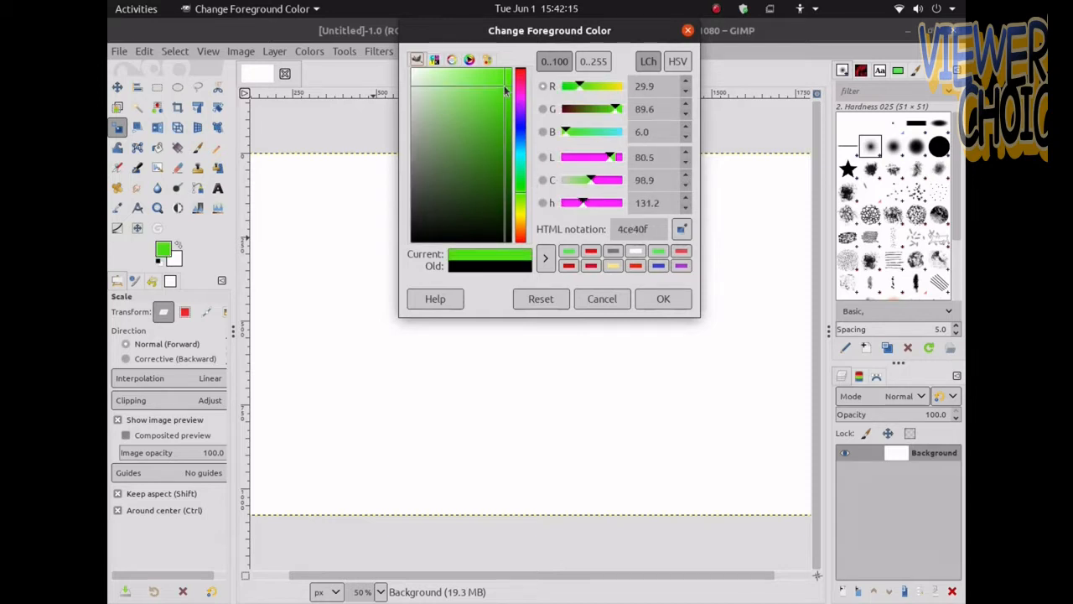
{"action": "left_click", "coordinate": [668, 301]}
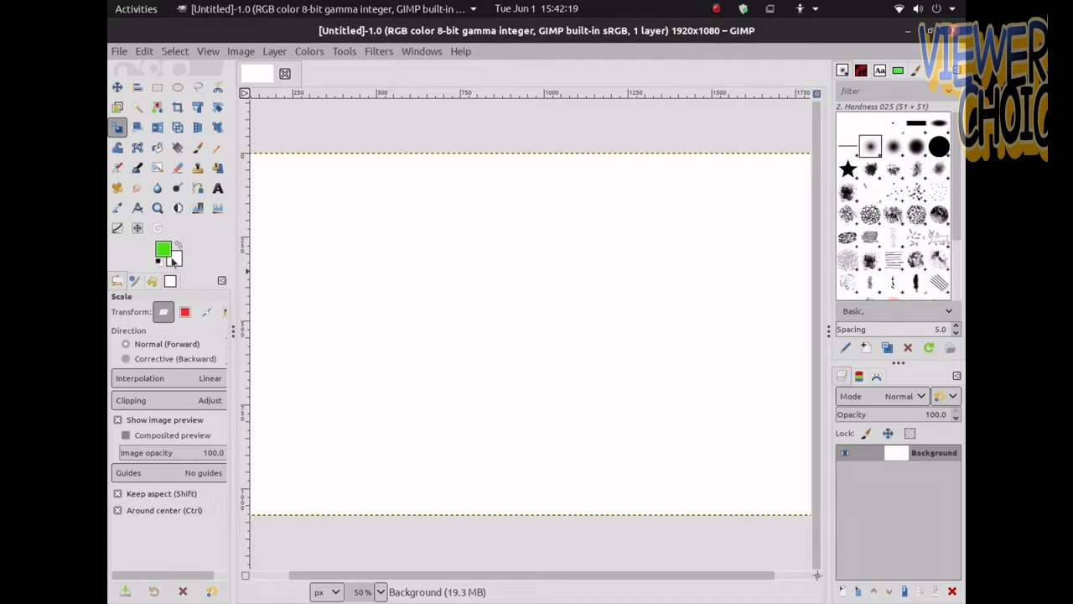
{"action": "left_click_drag", "start_coordinate": [162, 250], "coordinate": [449, 248]}
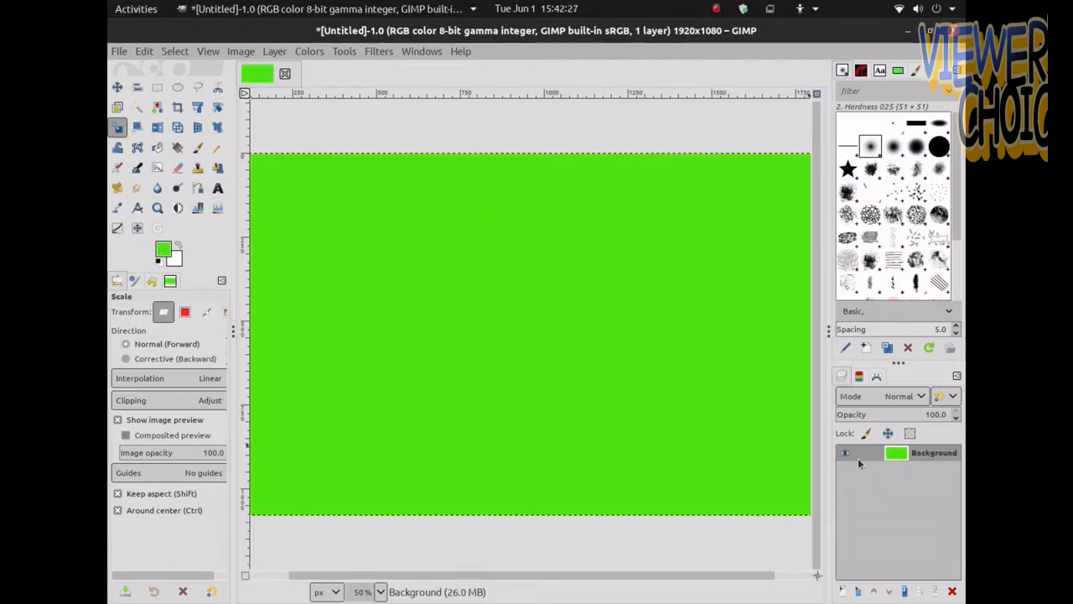
Add a new transparent layer named L1
{"action": "left_click", "coordinate": [842, 592]}
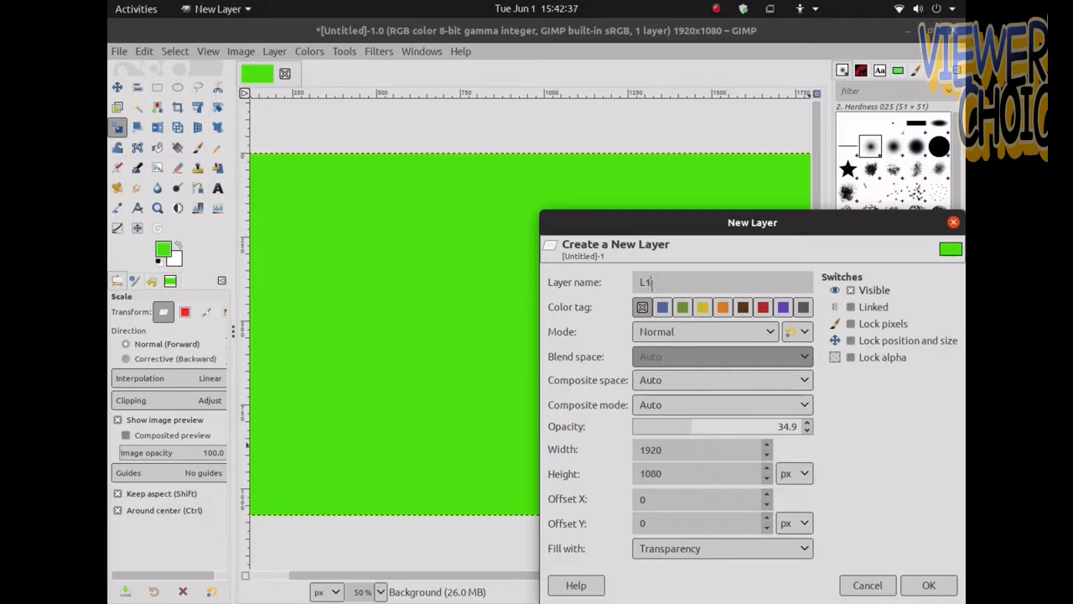
{"action": "left_click", "coordinate": [931, 584]}
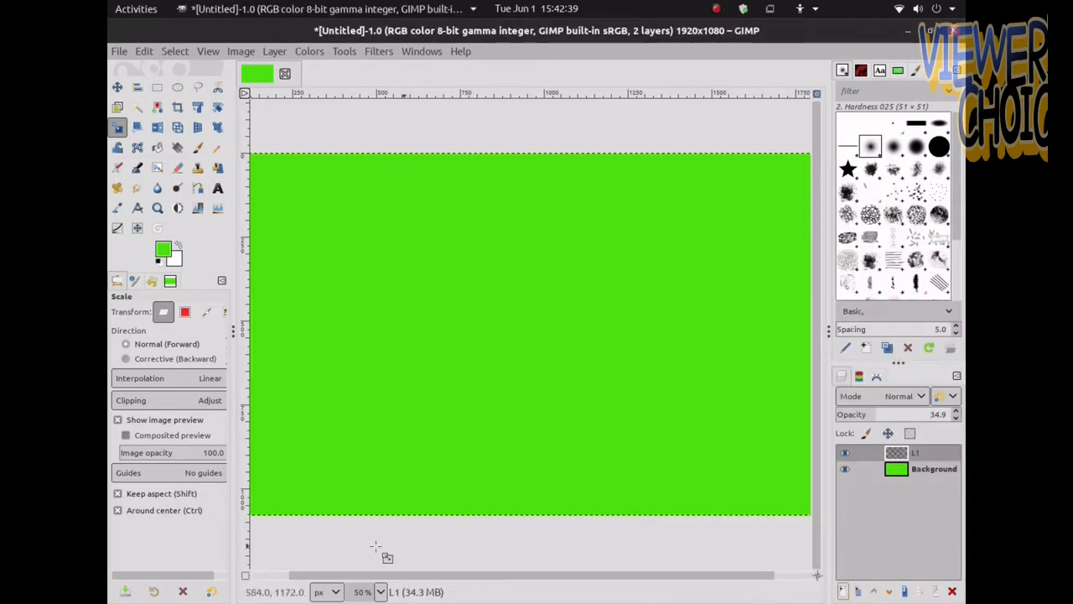
Draw a rectangular selection about 500 × 94 px near the canvas centre and add a transparent layer named L2
{"action": "key", "text": "r"}
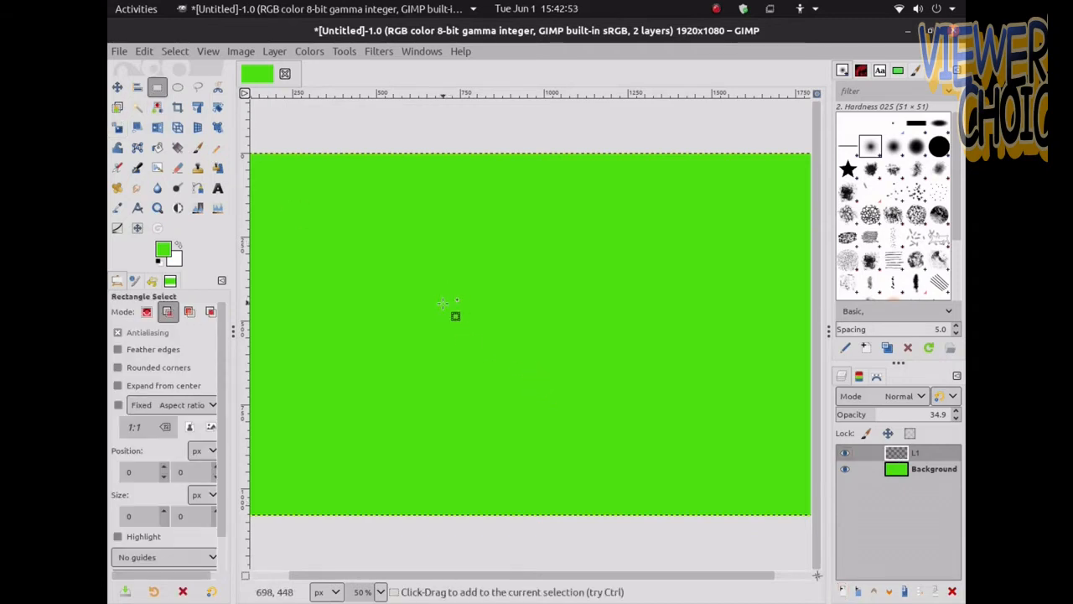
{"action": "left_click_drag", "start_coordinate": [443, 302], "coordinate": [611, 333]}
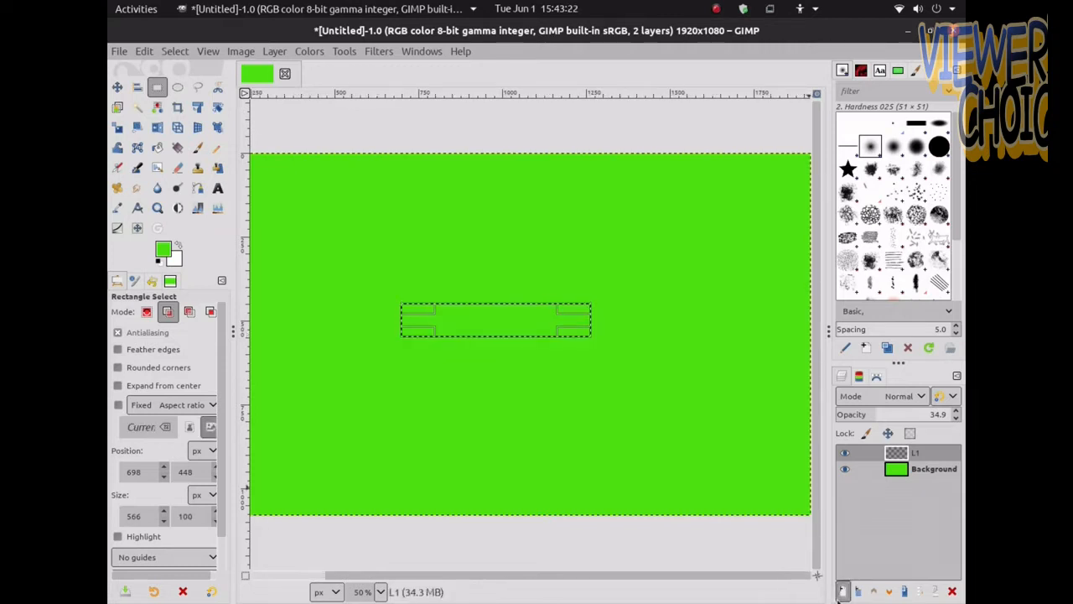
{"action": "left_click", "coordinate": [842, 592]}
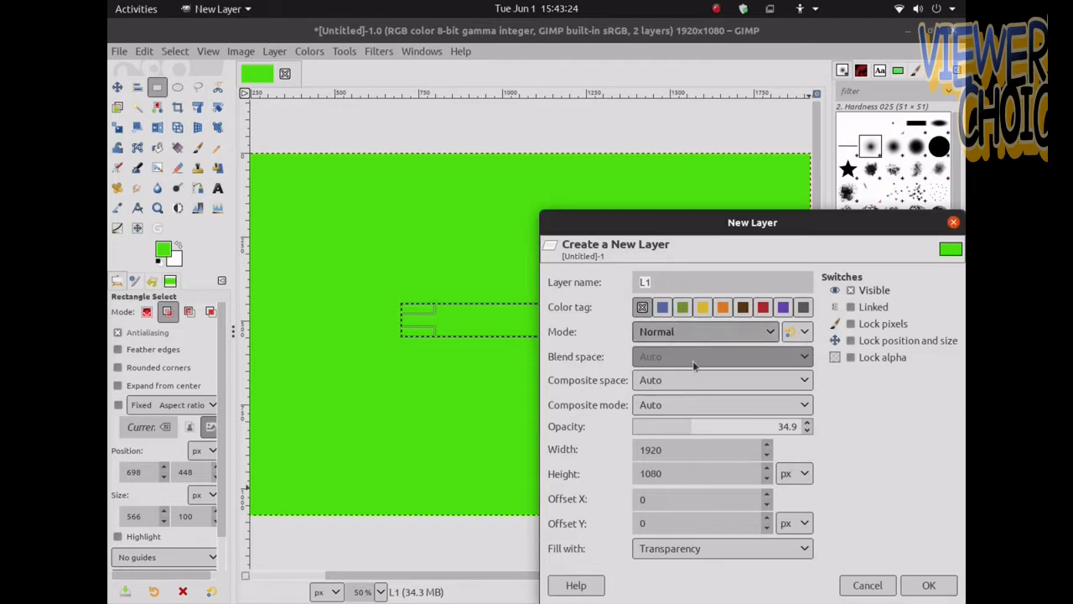
{"action": "left_click", "coordinate": [659, 280]}
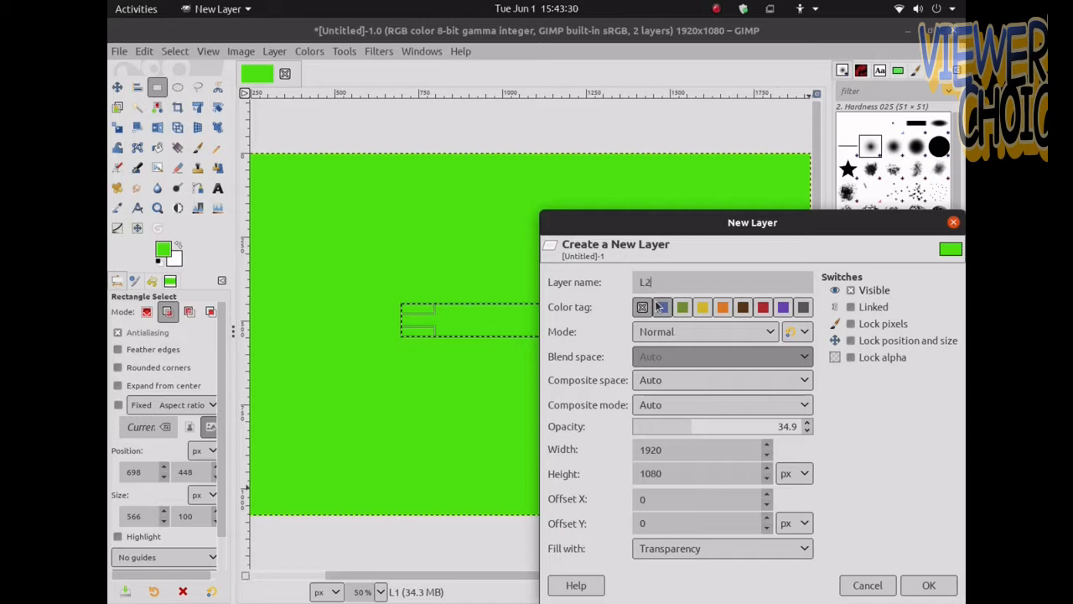
{"action": "left_click", "coordinate": [925, 584]}
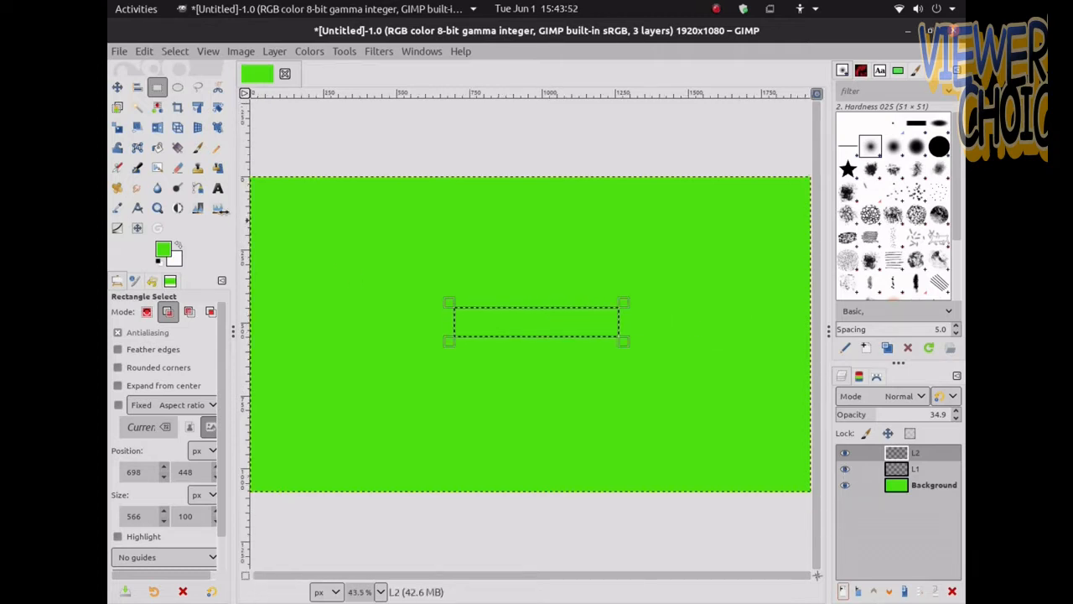
Start a text box inside the selection with the Text tool and set the text colour to red e40f0f
{"action": "key", "text": "t"}
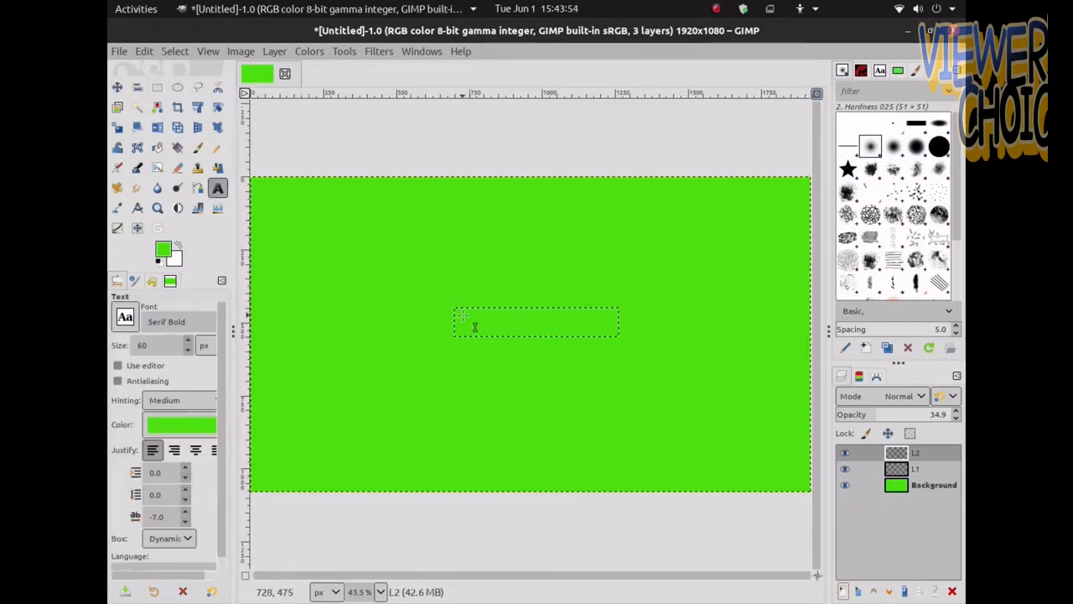
{"action": "left_click", "coordinate": [472, 327]}
{"action": "left_click", "coordinate": [199, 426]}
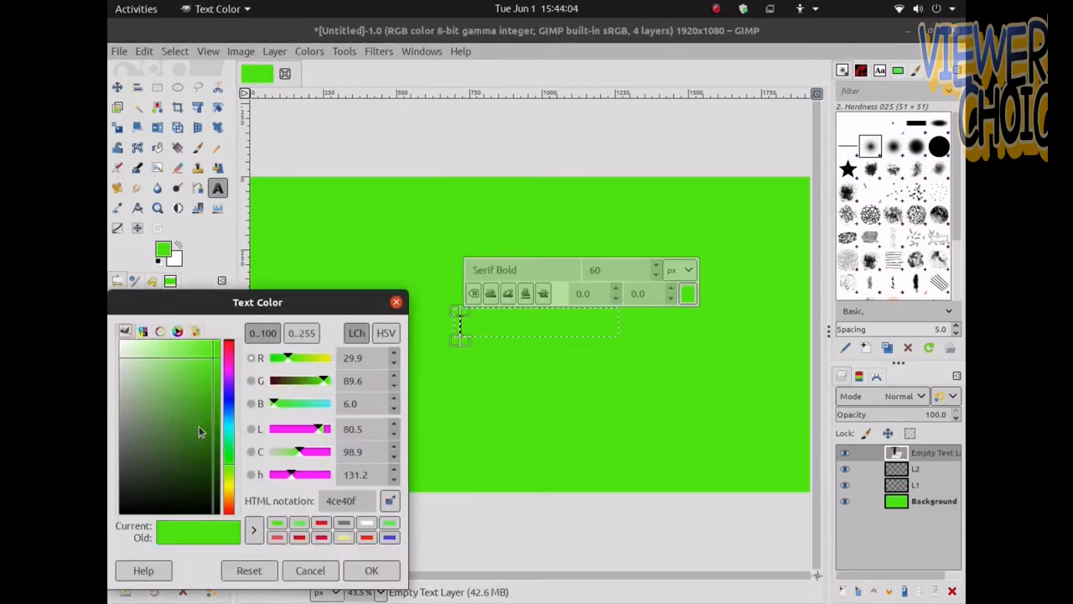
{"action": "left_click", "coordinate": [229, 348]}
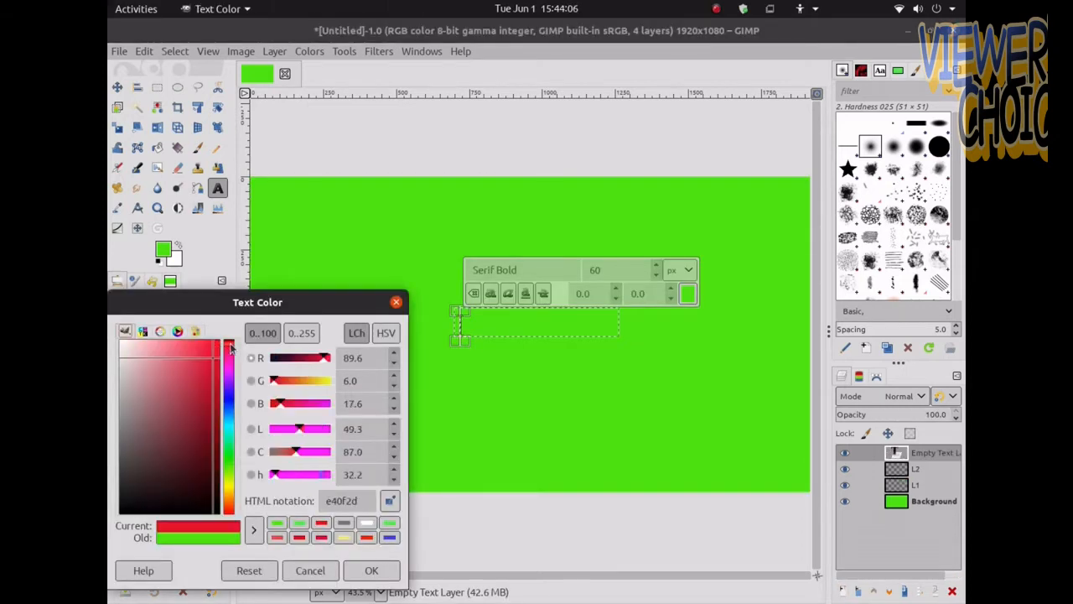
{"action": "left_click_drag", "start_coordinate": [230, 345], "coordinate": [236, 335]}
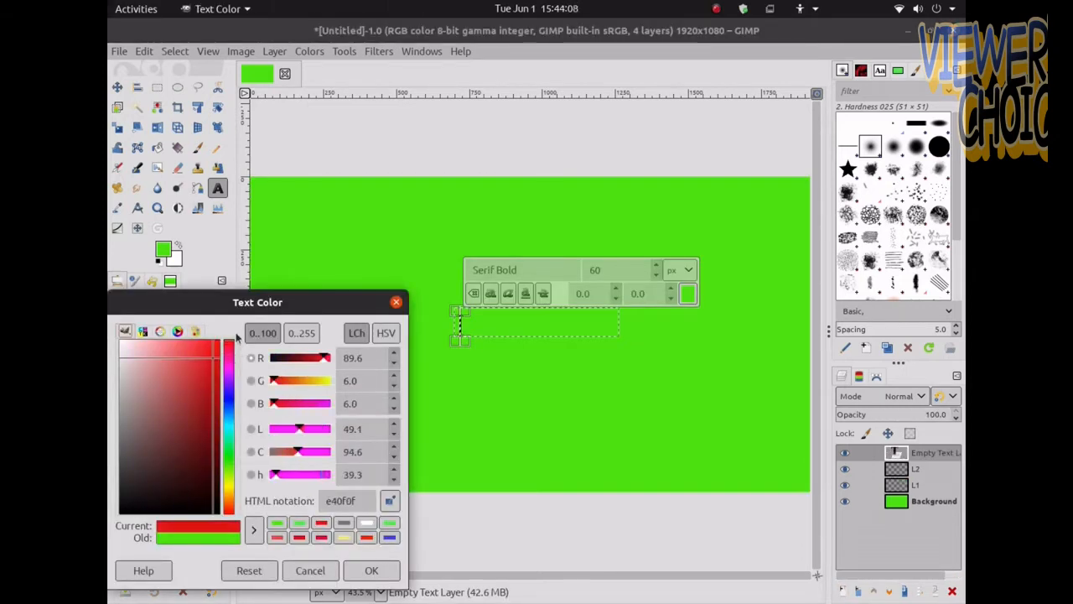
{"action": "left_click", "coordinate": [372, 570]}
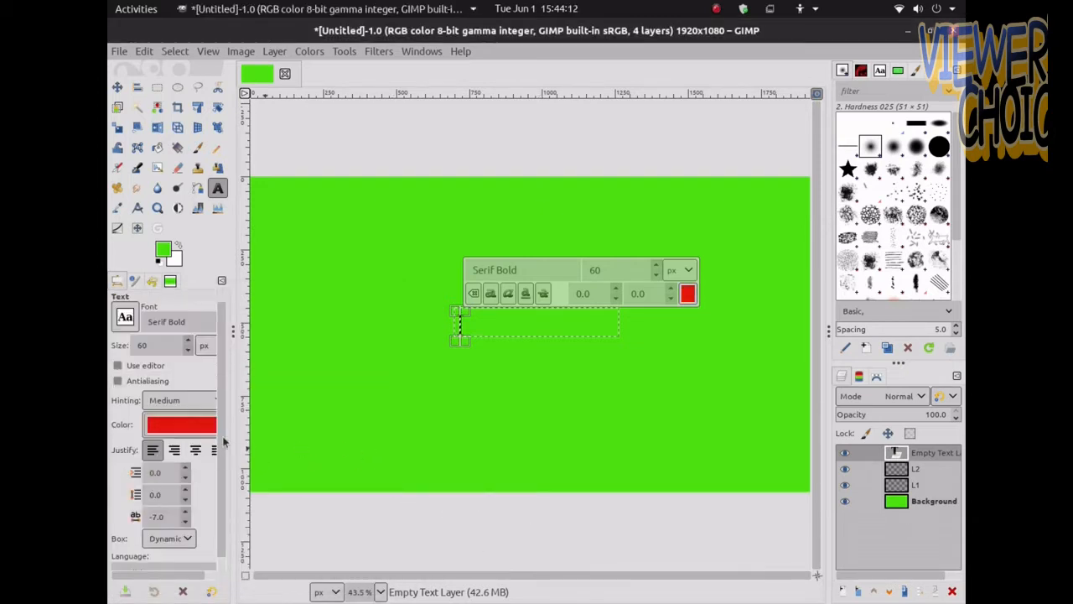
Type the text SUBSCRIBE in the text box
{"action": "type", "text": "S"}
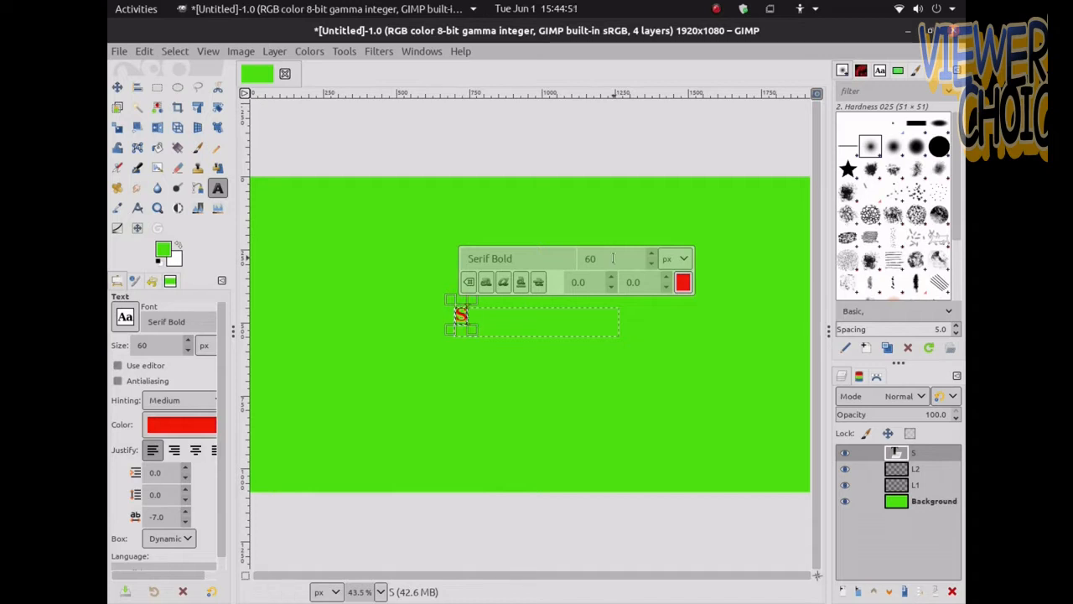
{"action": "type", "text": "U"}
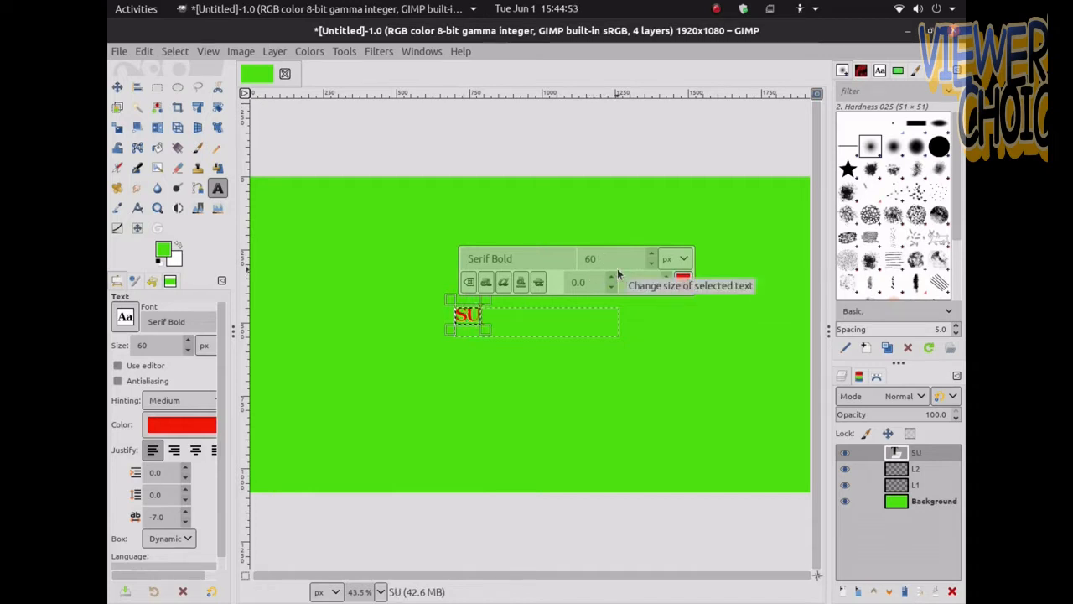
{"action": "type", "text": "BSC"}
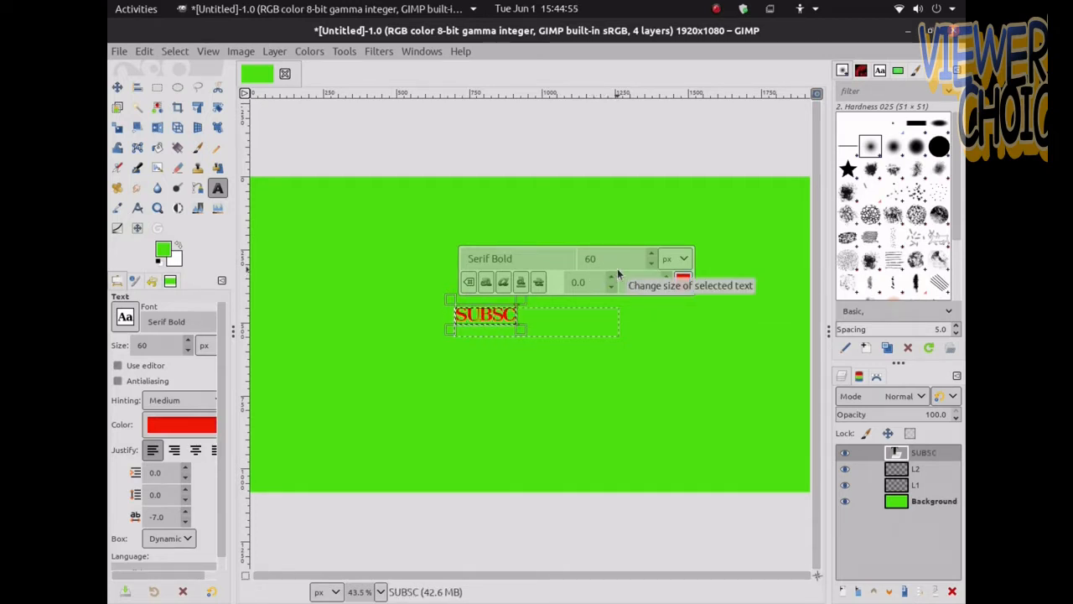
{"action": "type", "text": "RIBE"}
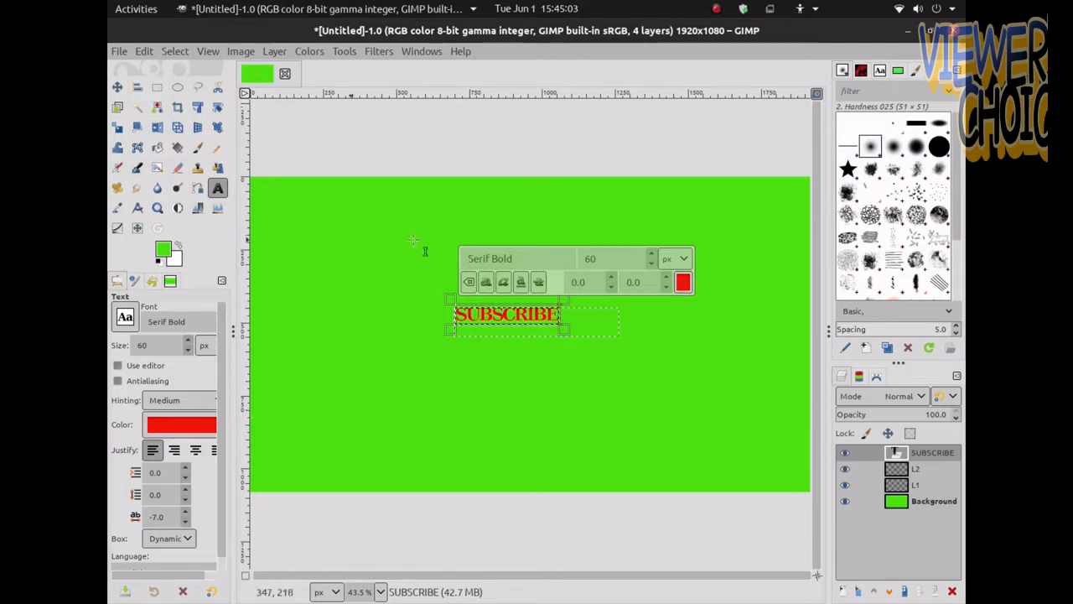
Leave the text tool and make layer L1 the active layer, toggling the text layer's visibility
{"action": "left_click", "coordinate": [198, 147]}
{"action": "left_click", "coordinate": [845, 452]}
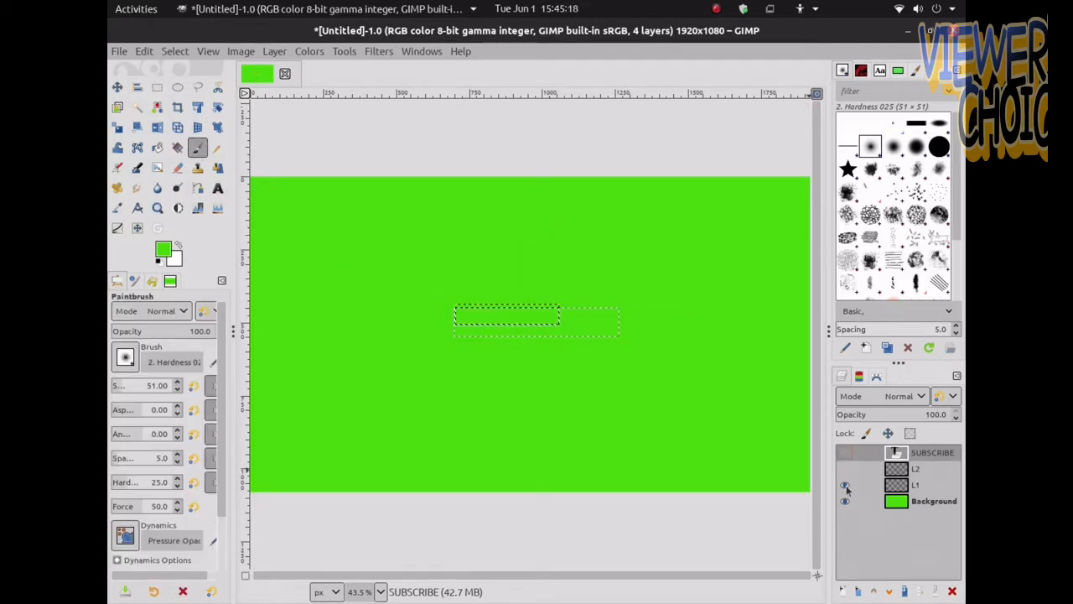
{"action": "left_click", "coordinate": [885, 490]}
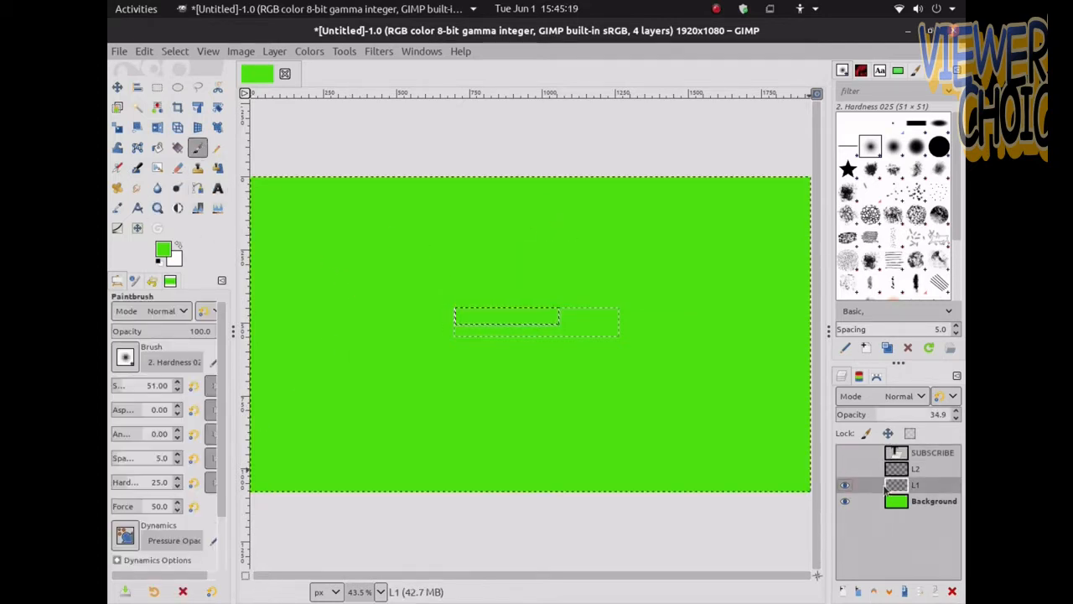
{"action": "left_click", "coordinate": [844, 453]}
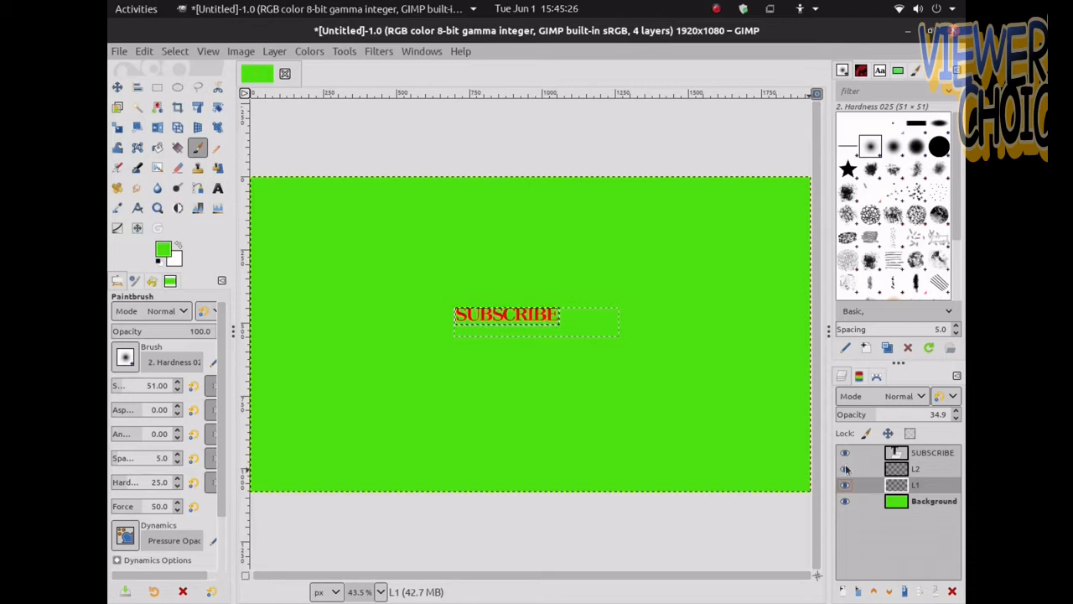
{"action": "left_click", "coordinate": [845, 454]}
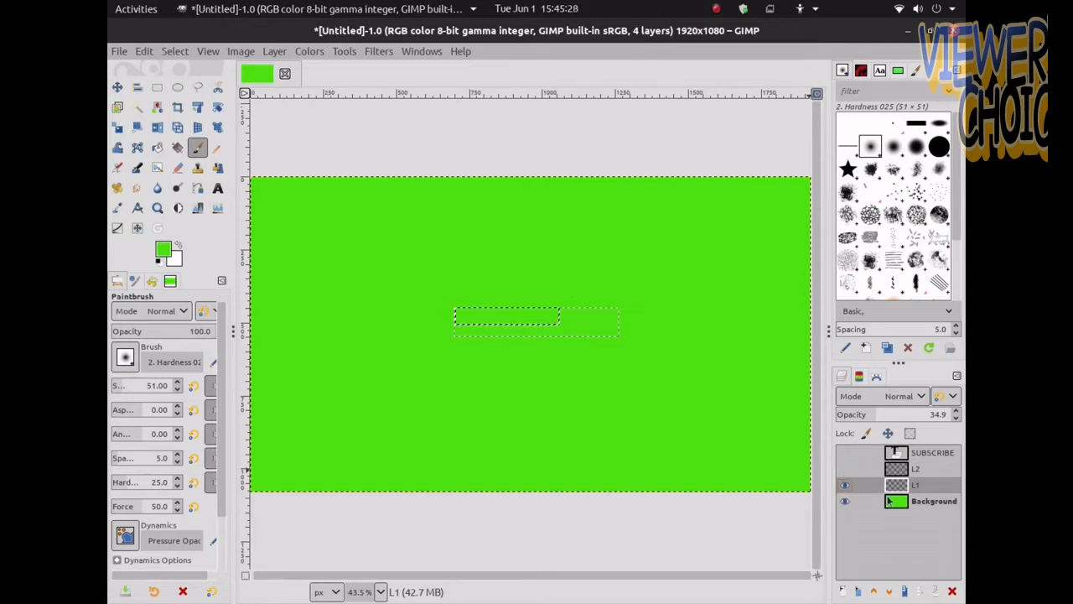
Clear the selection and draw a new rectangular selection about 414 × 85 px around the SUBSCRIBE text
{"action": "left_click", "coordinate": [174, 52]}
{"action": "left_click", "coordinate": [180, 87]}
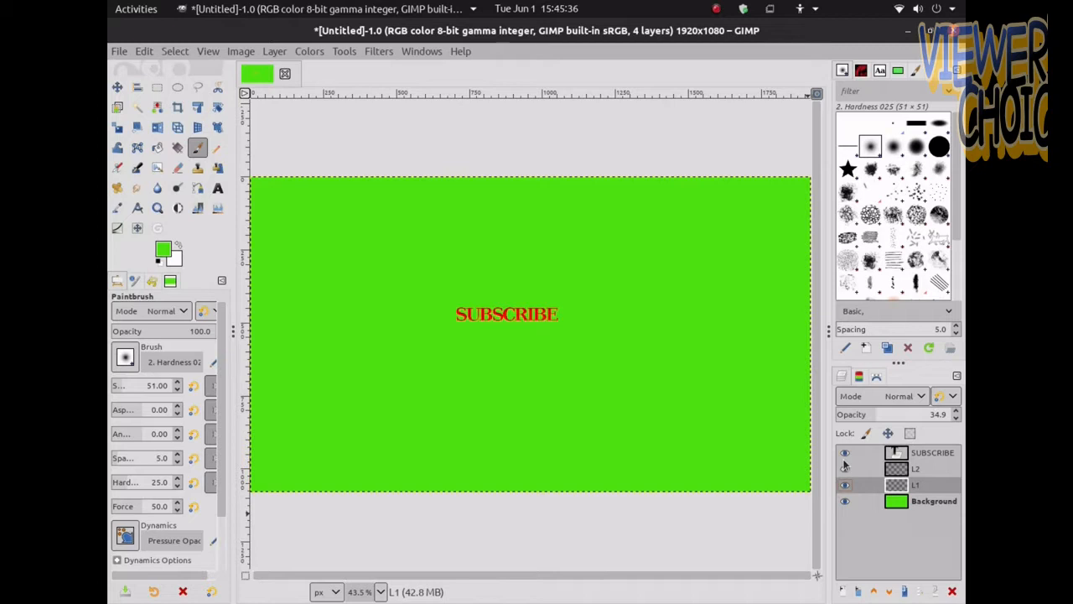
{"action": "left_click", "coordinate": [157, 87]}
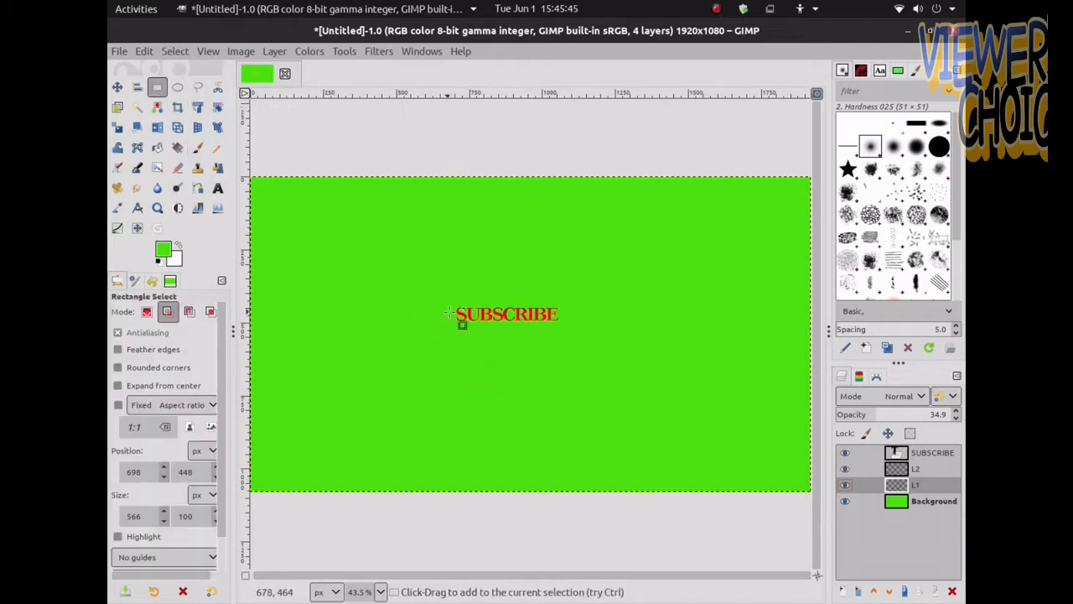
{"action": "left_click_drag", "start_coordinate": [451, 301], "coordinate": [567, 326]}
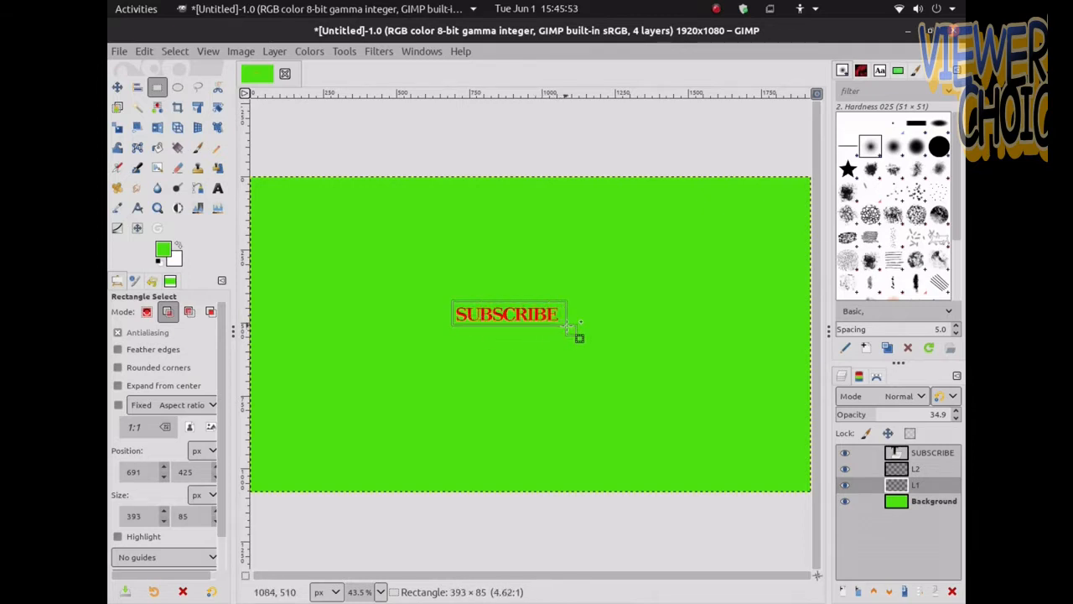
{"action": "left_click_drag", "start_coordinate": [566, 324], "coordinate": [576, 325]}
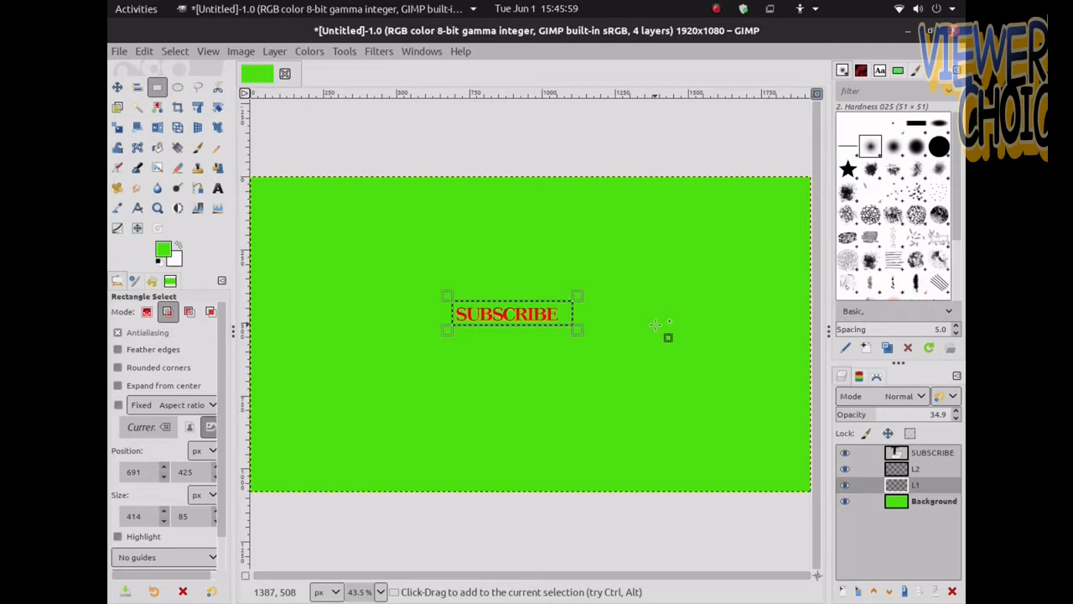
{"action": "key", "text": "Return"}
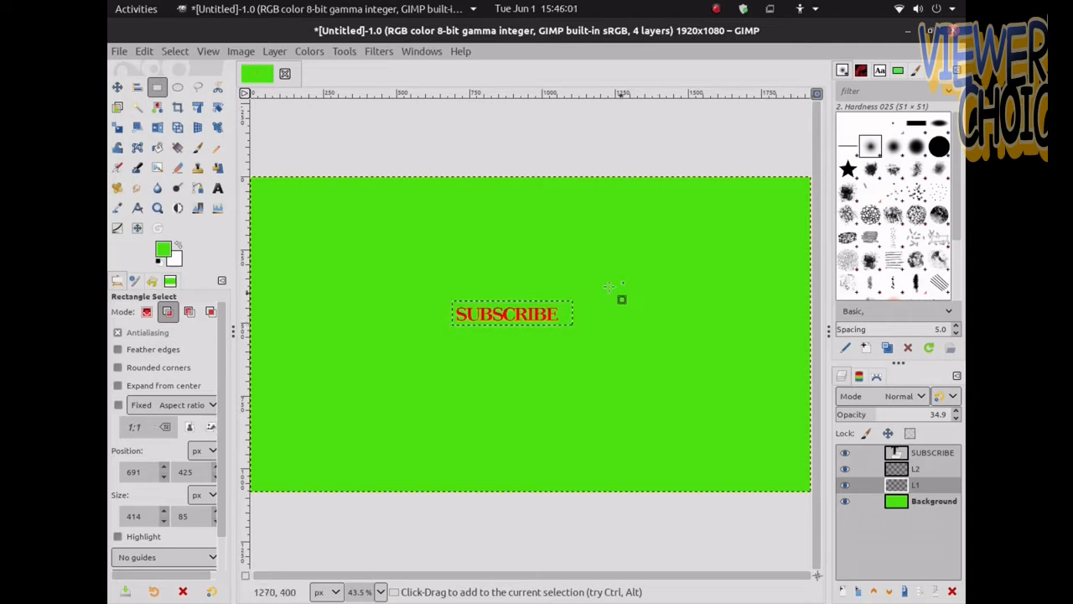
Fill the selection on layer L1 with white and set the layer's opacity to 100
{"action": "left_click", "coordinate": [177, 244]}
{"action": "left_click_drag", "start_coordinate": [163, 252], "coordinate": [455, 293]}
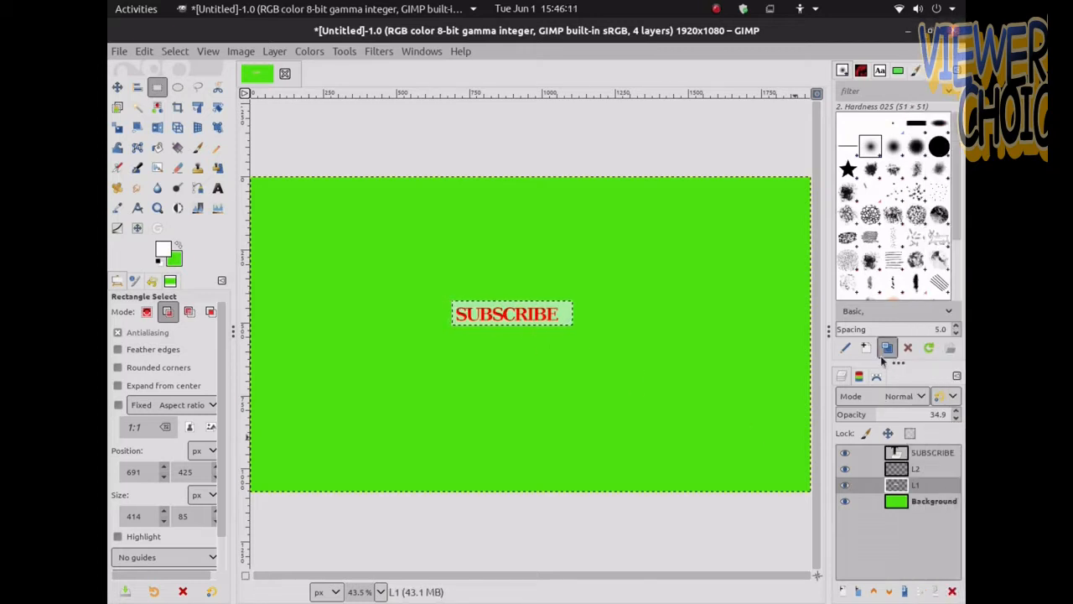
{"action": "left_click_drag", "start_coordinate": [875, 414], "coordinate": [956, 414]}
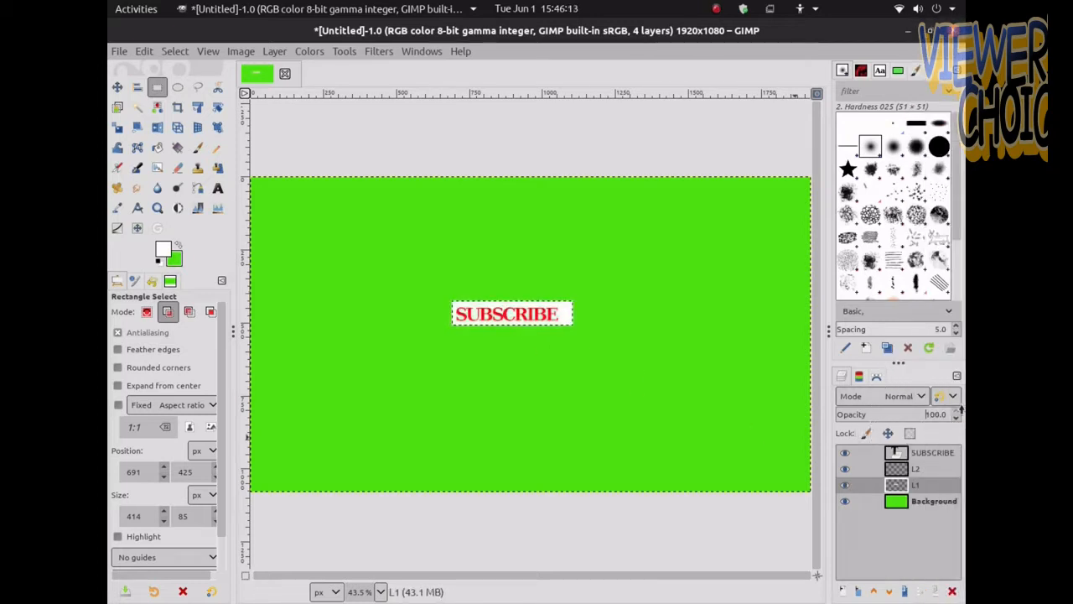
Merge the SUBSCRIBE text layer down into layer L2
{"action": "left_click", "coordinate": [887, 453]}
{"action": "right_click", "coordinate": [887, 453]}
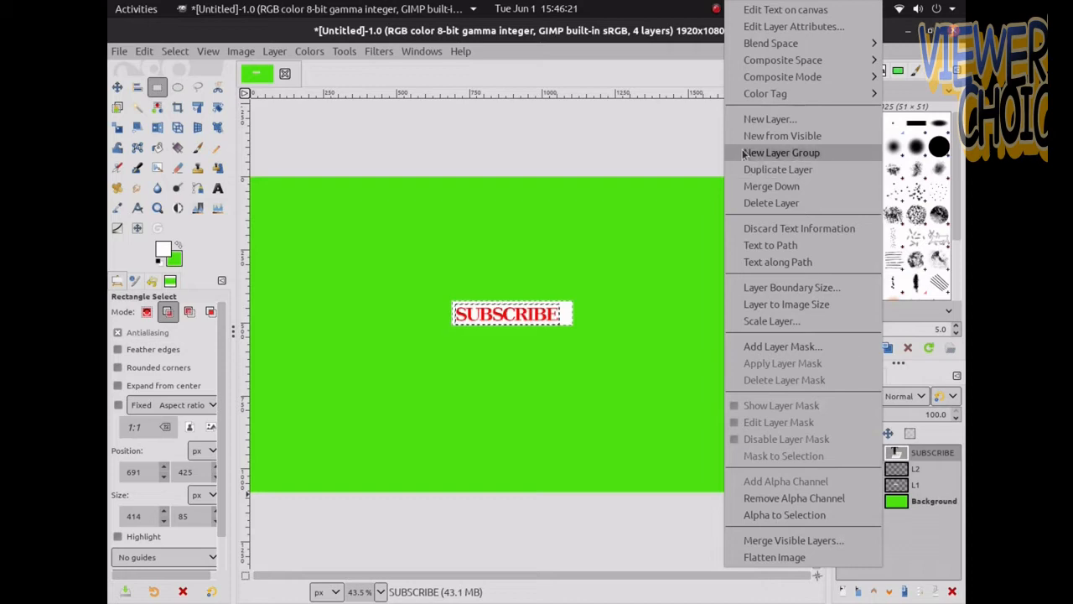
{"action": "left_click", "coordinate": [756, 186]}
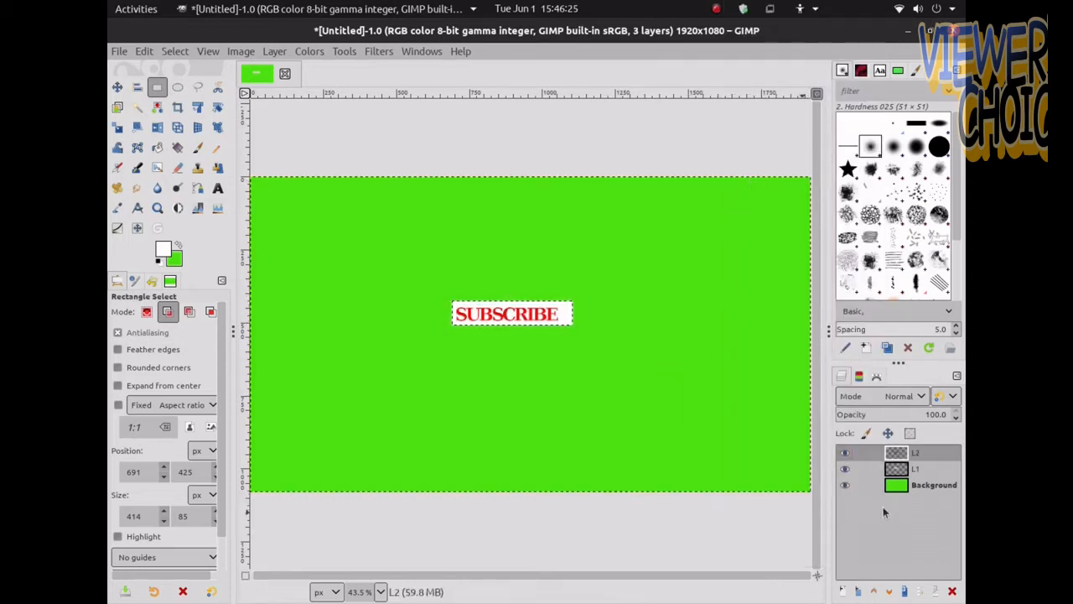
Make layer L1 active and clear the selection
{"action": "left_click", "coordinate": [894, 472]}
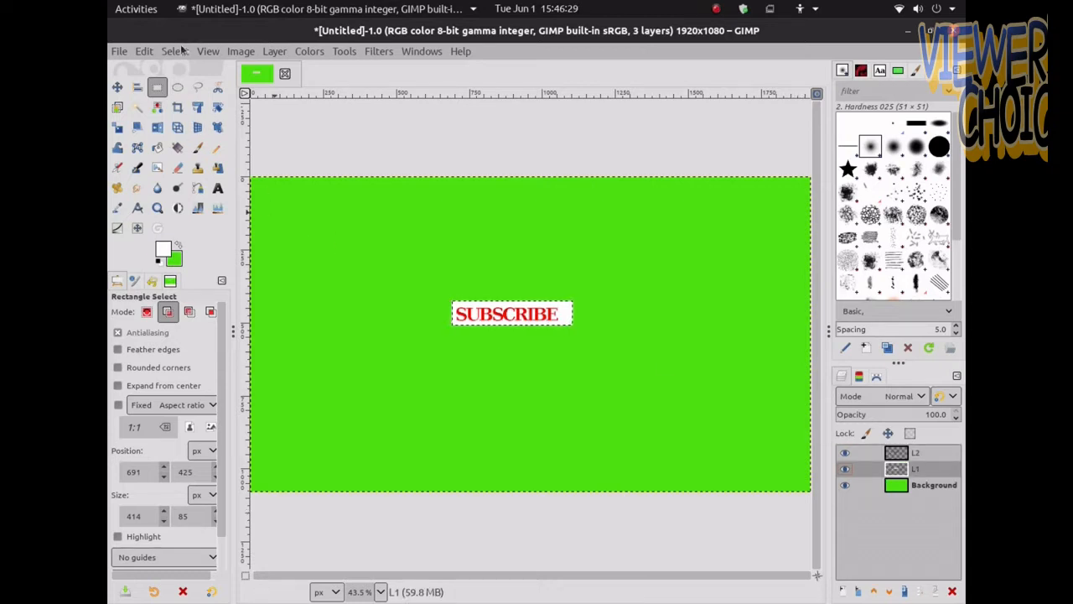
{"action": "left_click", "coordinate": [178, 51]}
{"action": "left_click", "coordinate": [178, 84]}
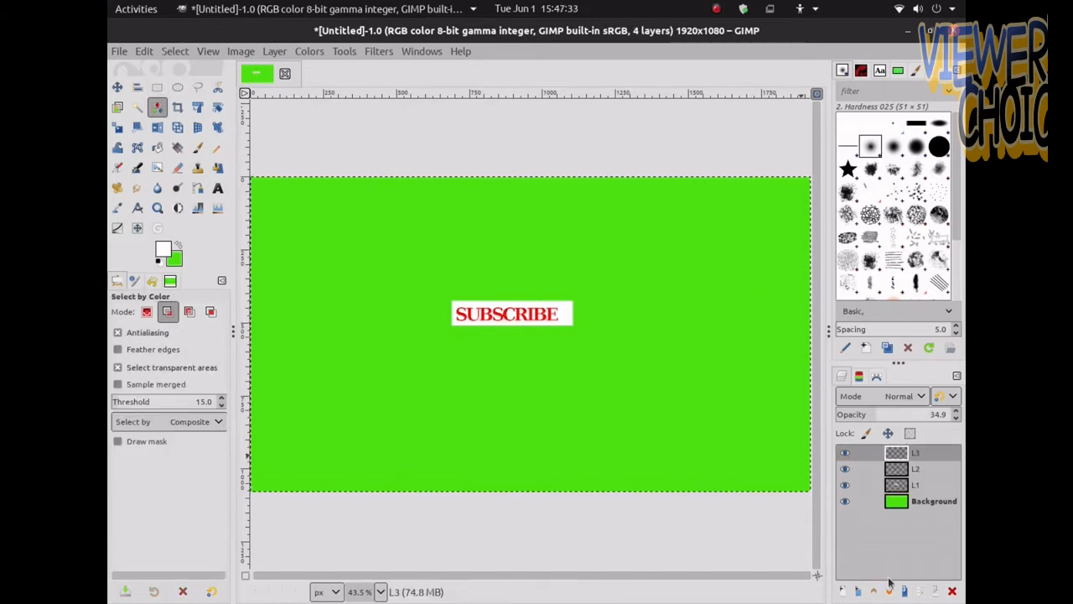
Hide the background layer, make layer L2 active and copy its pixels
{"action": "left_click", "coordinate": [845, 501]}
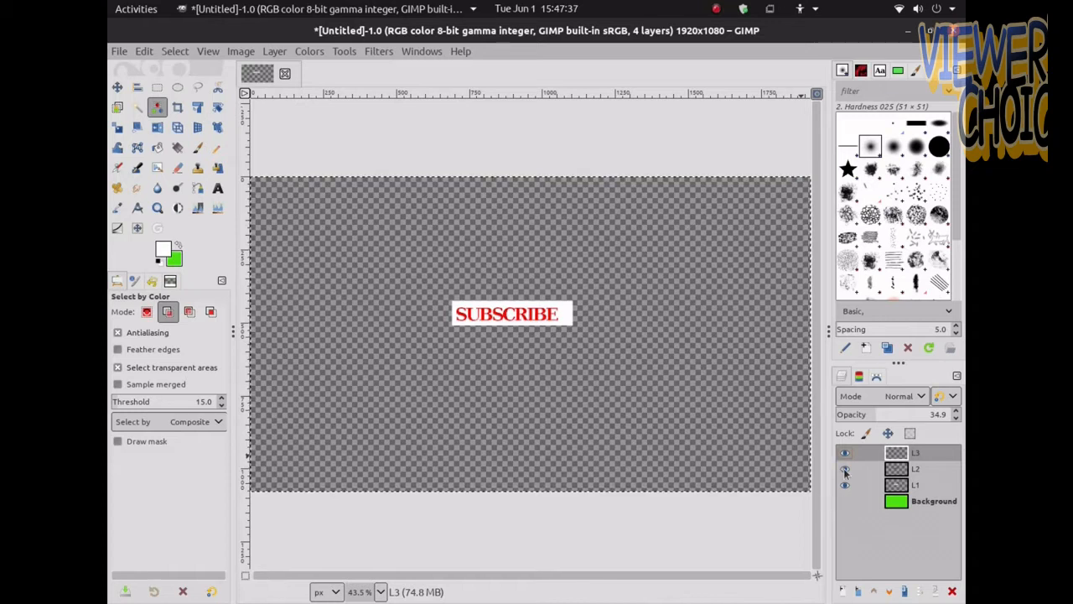
{"action": "left_click", "coordinate": [844, 469]}
{"action": "left_click", "coordinate": [845, 469]}
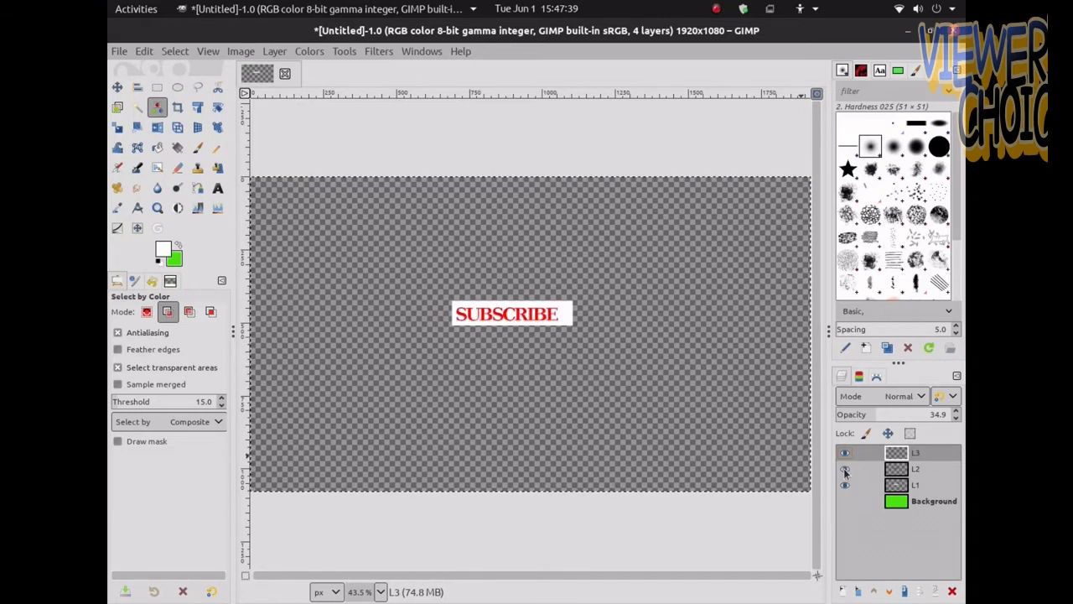
{"action": "left_click", "coordinate": [844, 453]}
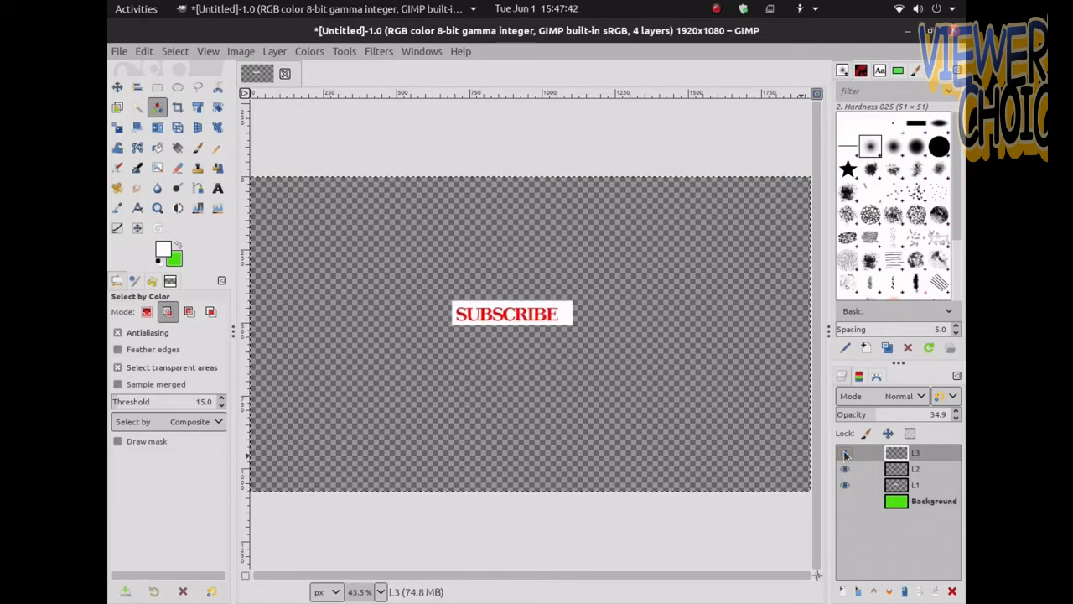
{"action": "left_click", "coordinate": [844, 453]}
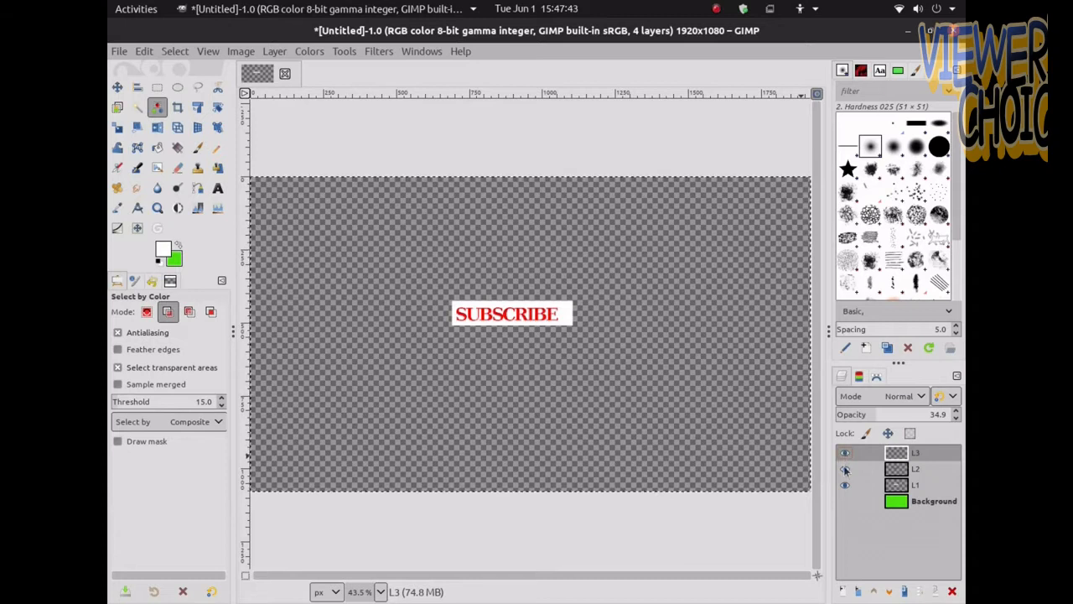
{"action": "left_click", "coordinate": [910, 469]}
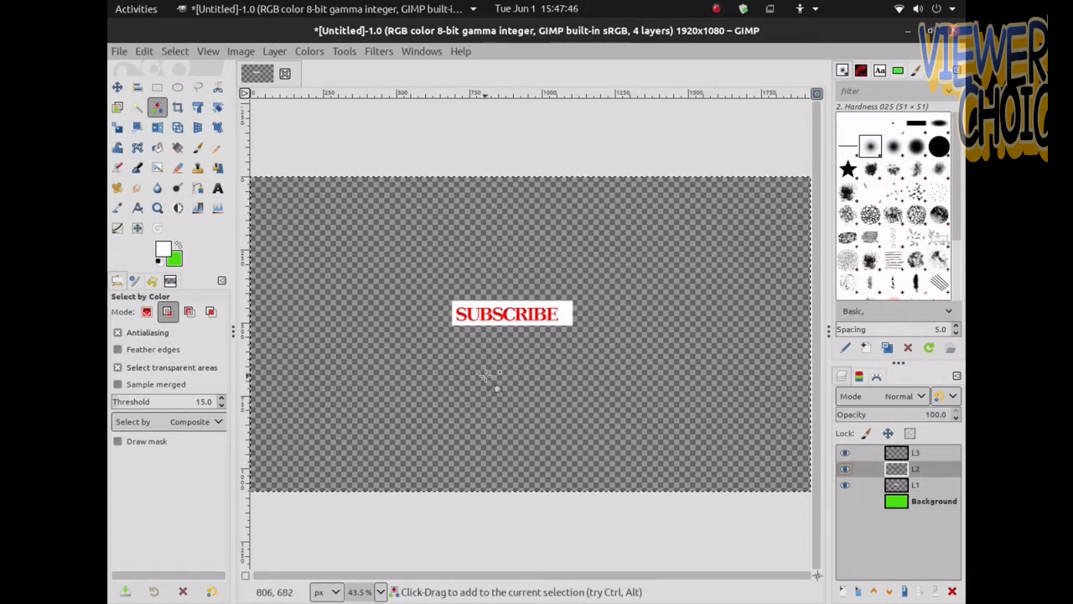
{"action": "right_click", "coordinate": [488, 317]}
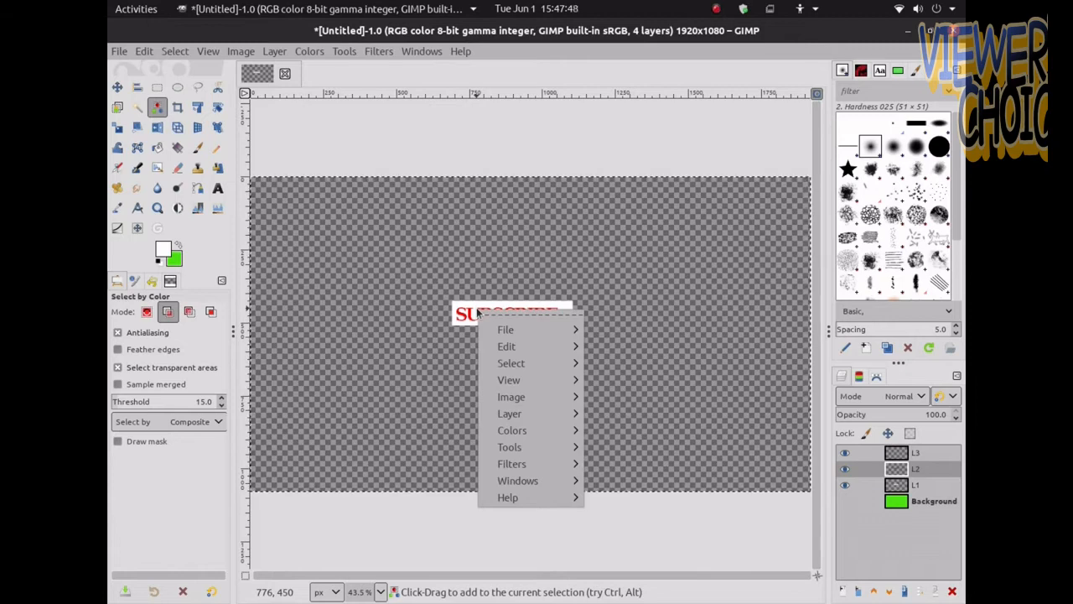
{"action": "mouse_move", "coordinate": [507, 349]}
{"action": "left_click", "coordinate": [619, 238]}
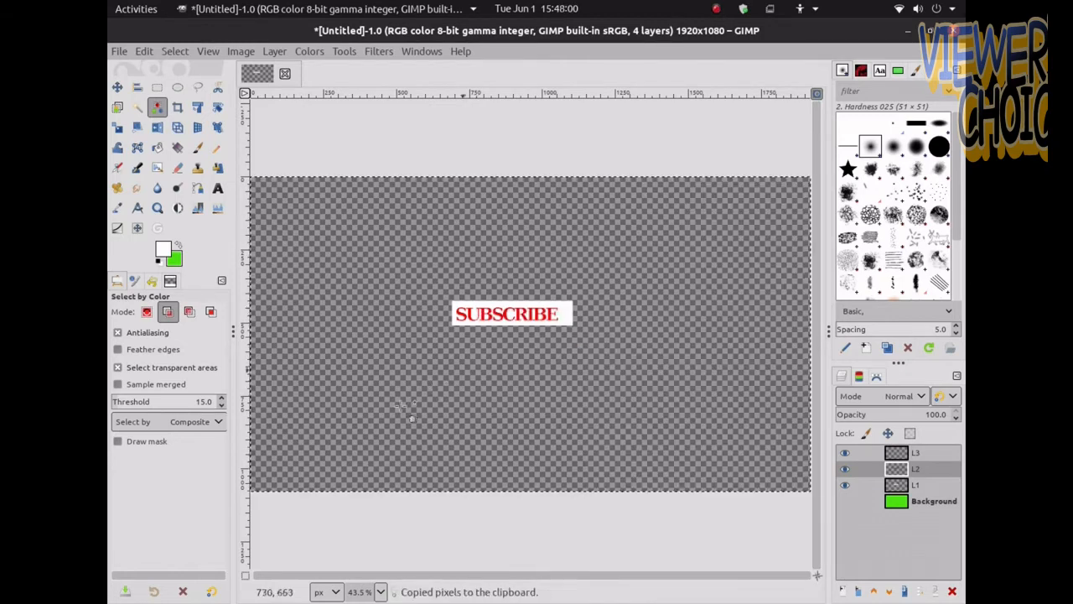
Paste the copied pixels as a new layer and merge it down into layer L3
{"action": "left_click", "coordinate": [922, 452]}
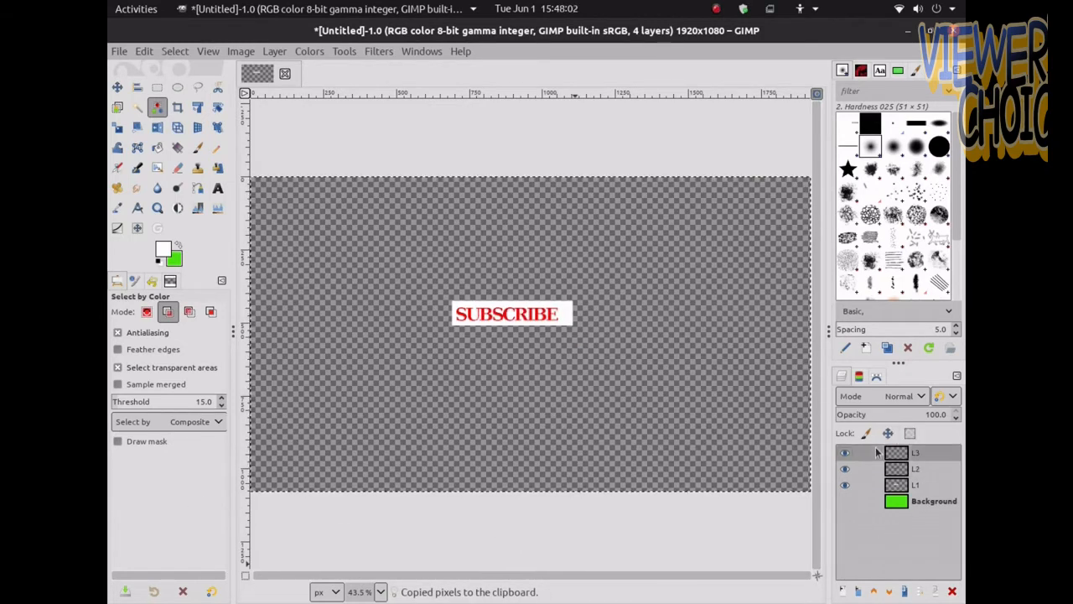
{"action": "right_click", "coordinate": [387, 229]}
{"action": "mouse_move", "coordinate": [417, 269]}
{"action": "mouse_move", "coordinate": [548, 340]}
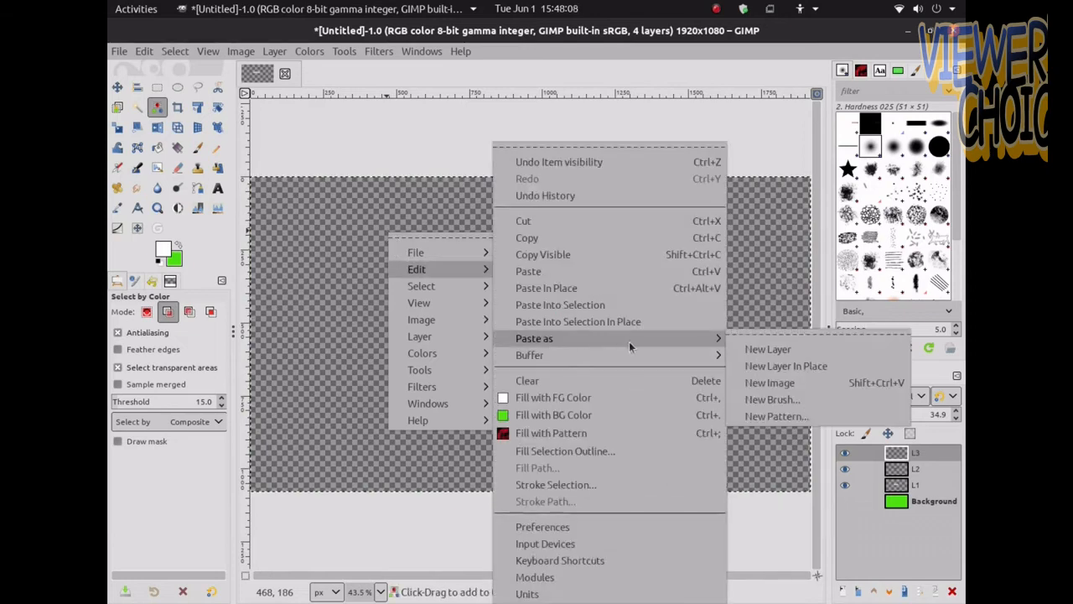
{"action": "left_click", "coordinate": [767, 350]}
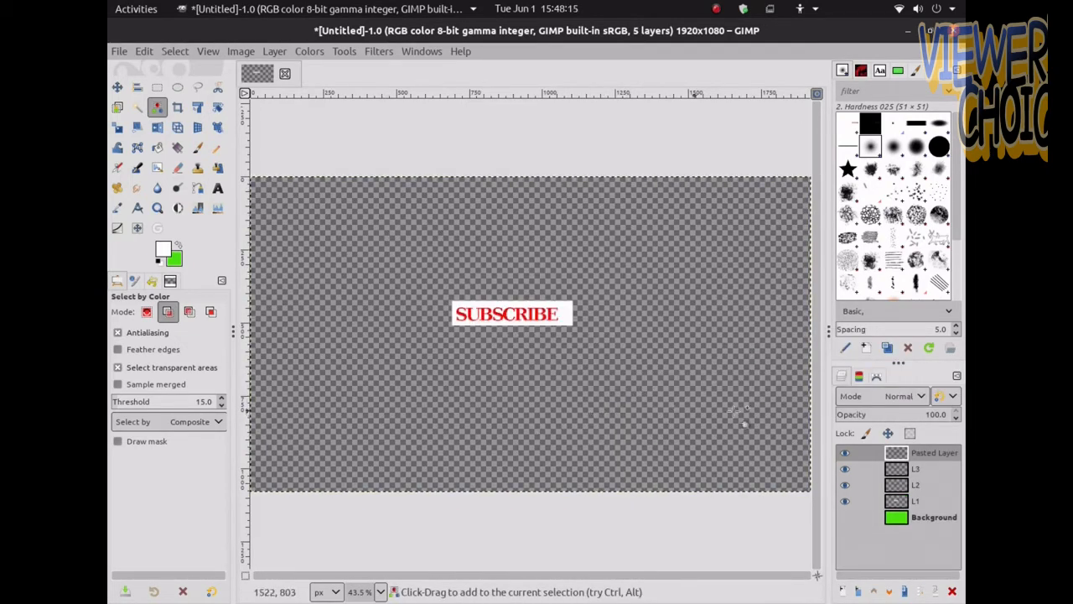
{"action": "right_click", "coordinate": [897, 455]}
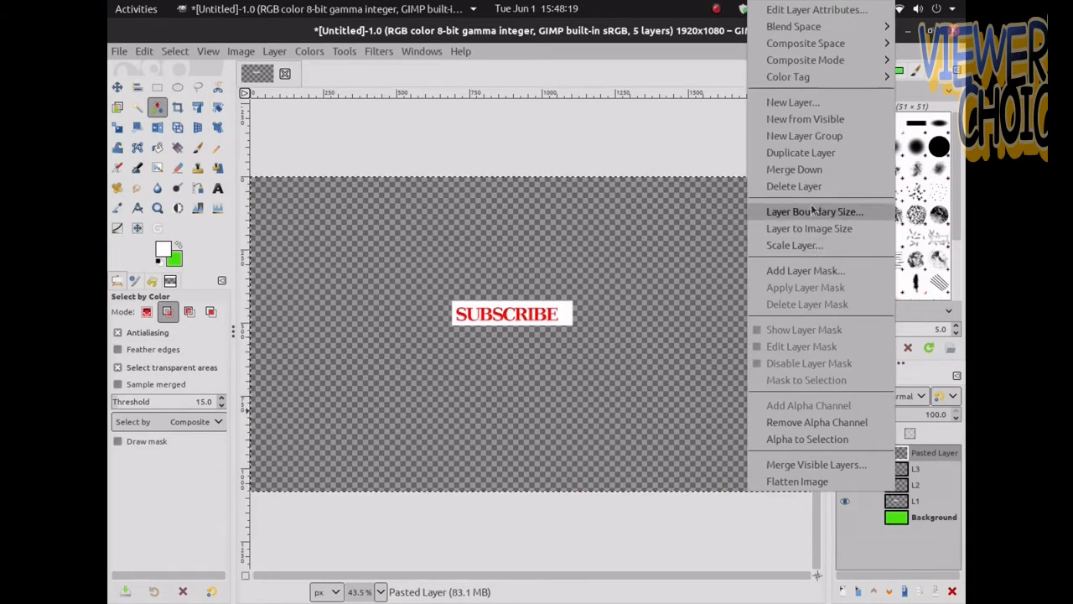
{"action": "left_click", "coordinate": [811, 170]}
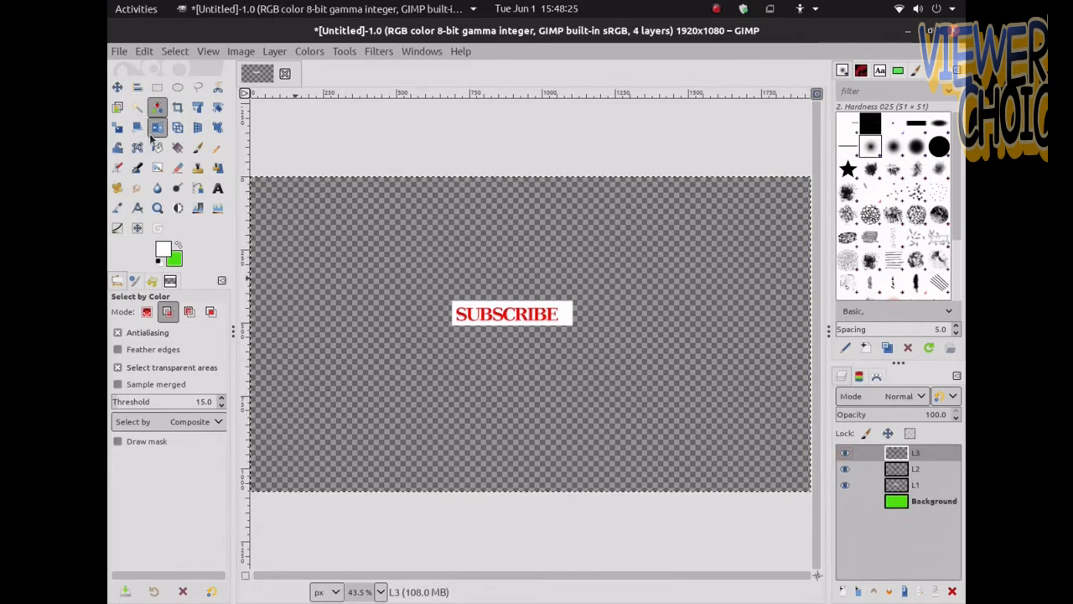
Set the foreground colour to grey 777777
{"action": "left_click", "coordinate": [529, 321]}
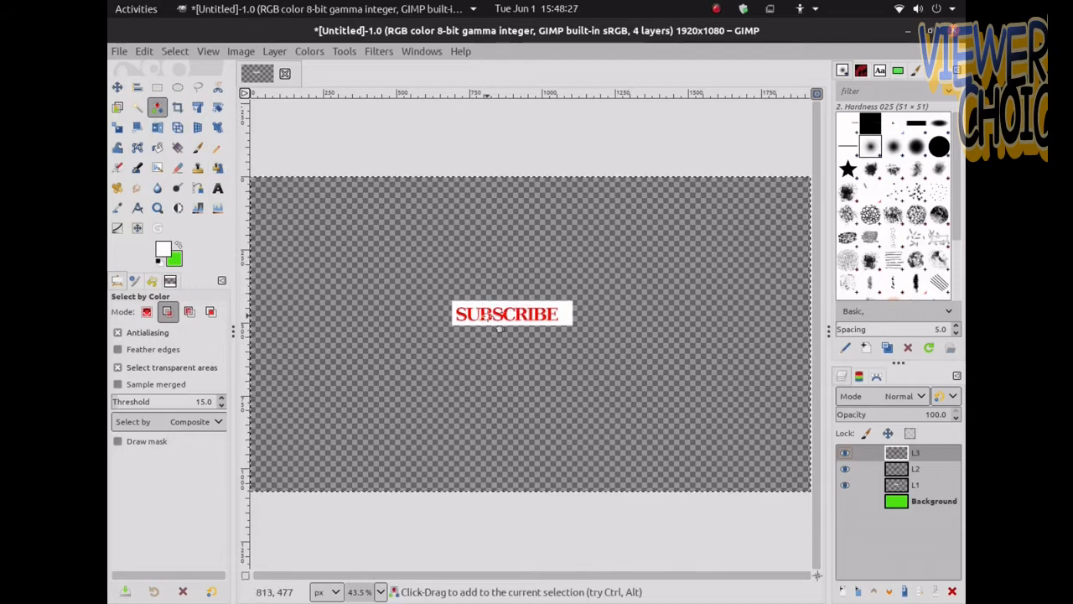
{"action": "scroll", "coordinate": [503, 327], "scroll_direction": "up", "scroll_amount": 4}
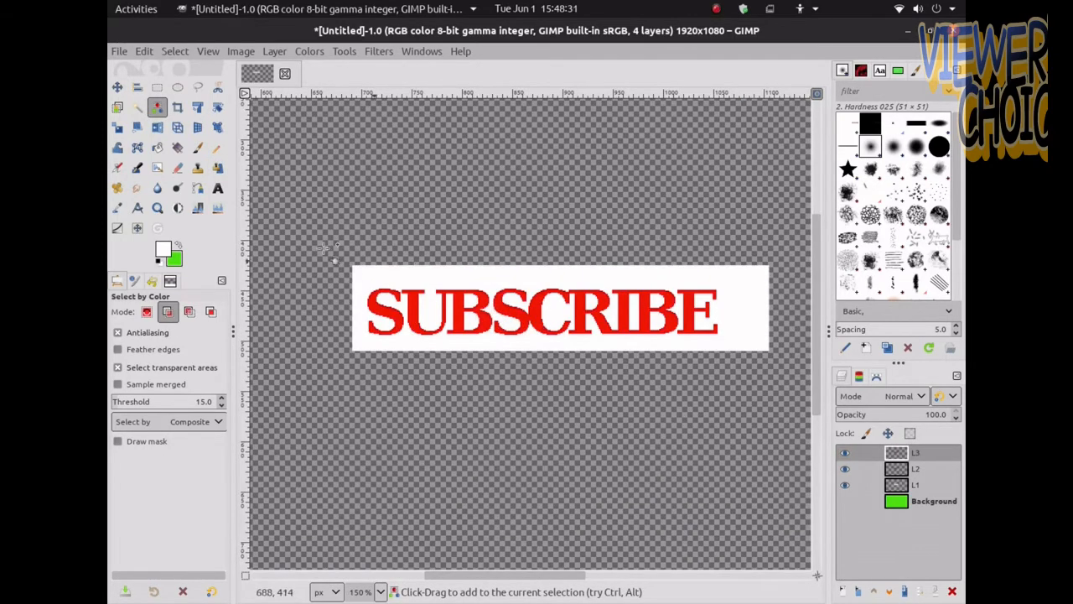
{"action": "left_click", "coordinate": [165, 251]}
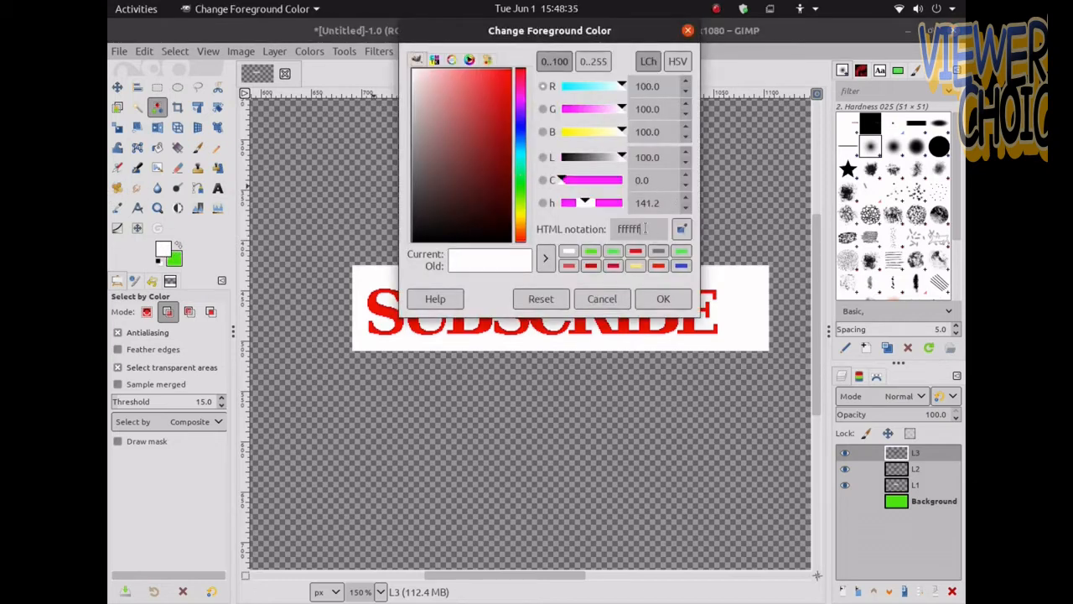
{"action": "key", "text": "BackSpace"}
{"action": "key", "text": "BackSpace"}
{"action": "key", "text": "BackSpace"}
{"action": "key", "text": "BackSpace"}
{"action": "key", "text": "Return"}
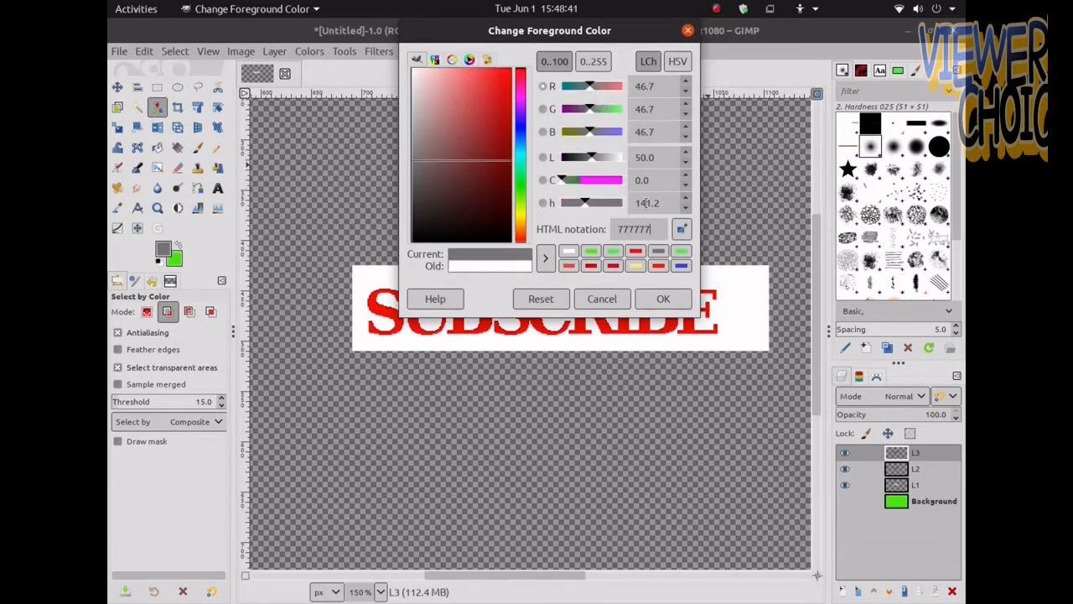
{"action": "left_click", "coordinate": [688, 32]}
{"action": "left_click", "coordinate": [163, 254]}
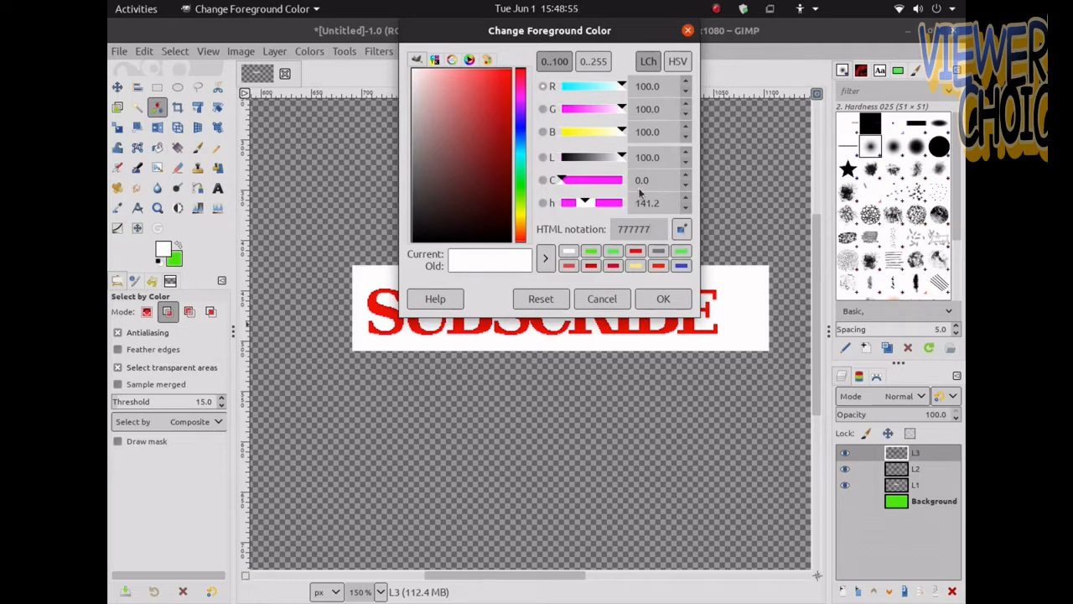
{"action": "left_click", "coordinate": [663, 298]}
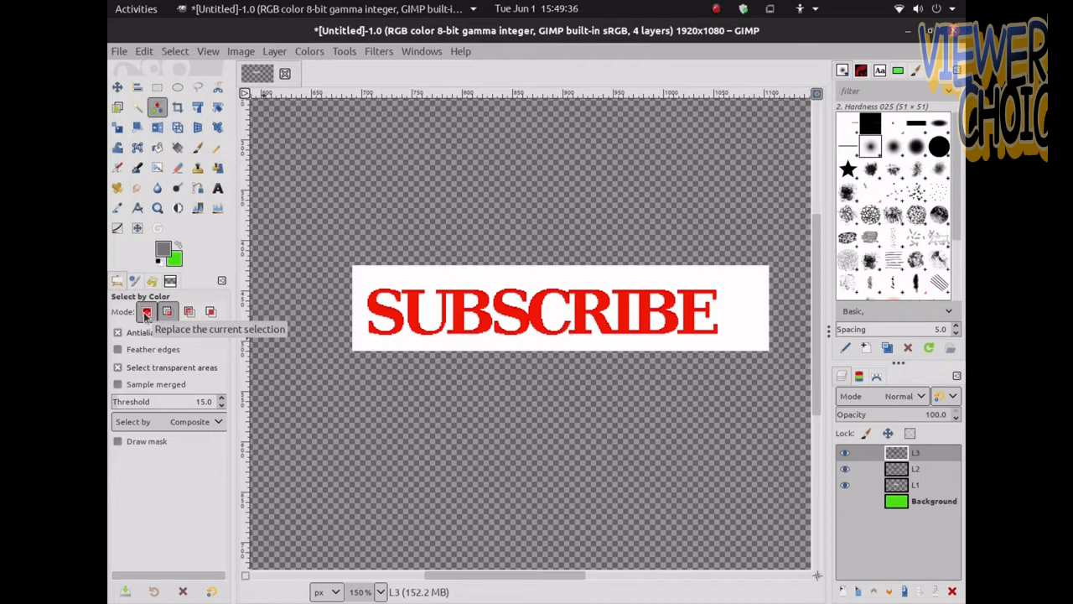
Select the red SUBSCRIBE letters by colour and fill them with the grey foreground colour
{"action": "left_click", "coordinate": [379, 326]}
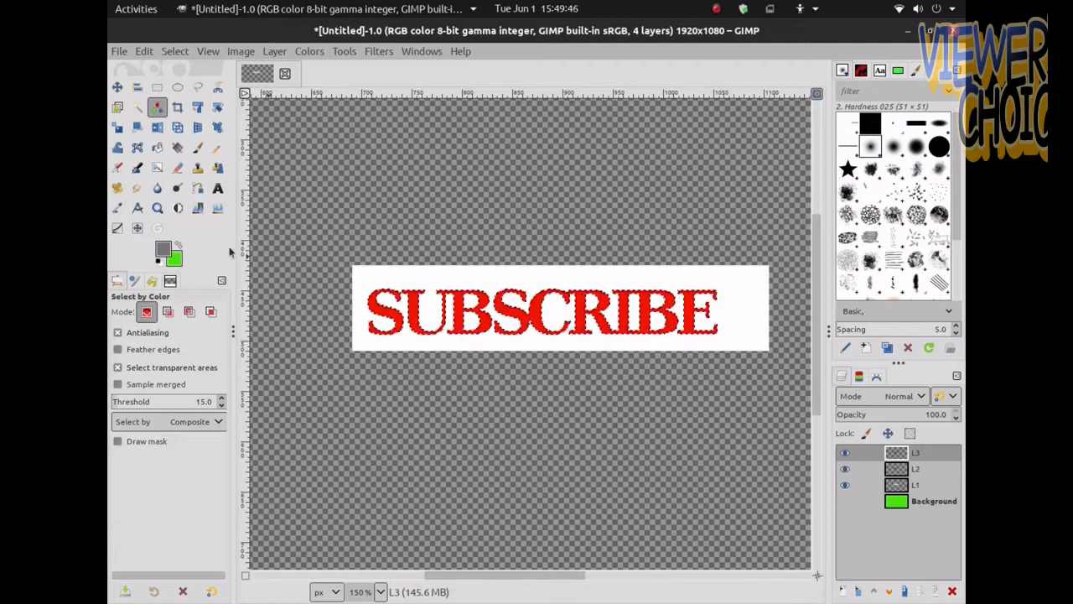
{"action": "left_click_drag", "start_coordinate": [160, 248], "coordinate": [411, 294]}
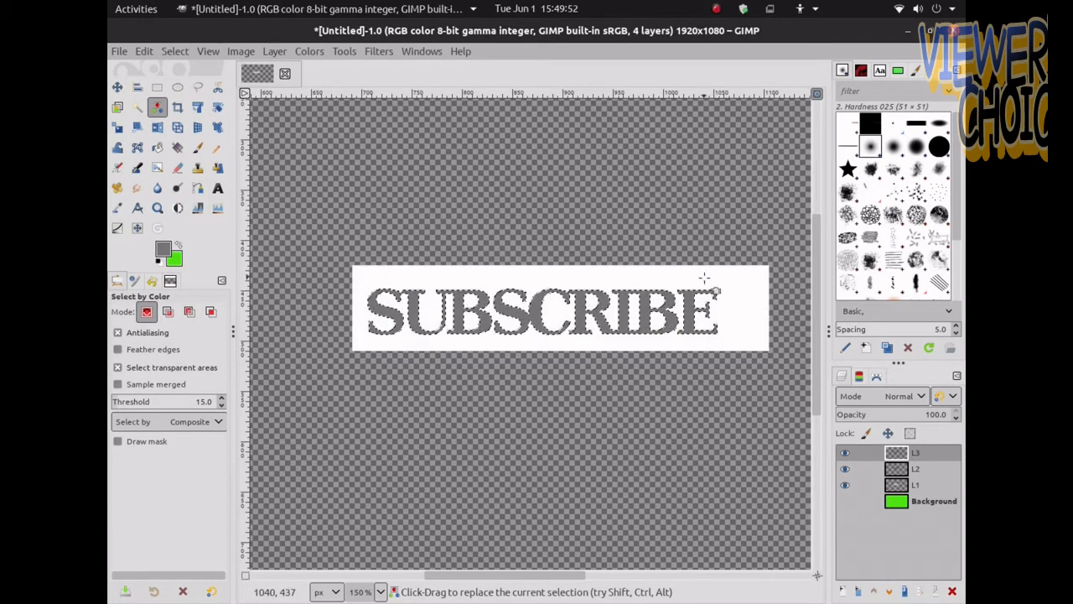
Show the background layer again and add a text layer reading D above the button
{"action": "left_click", "coordinate": [845, 501]}
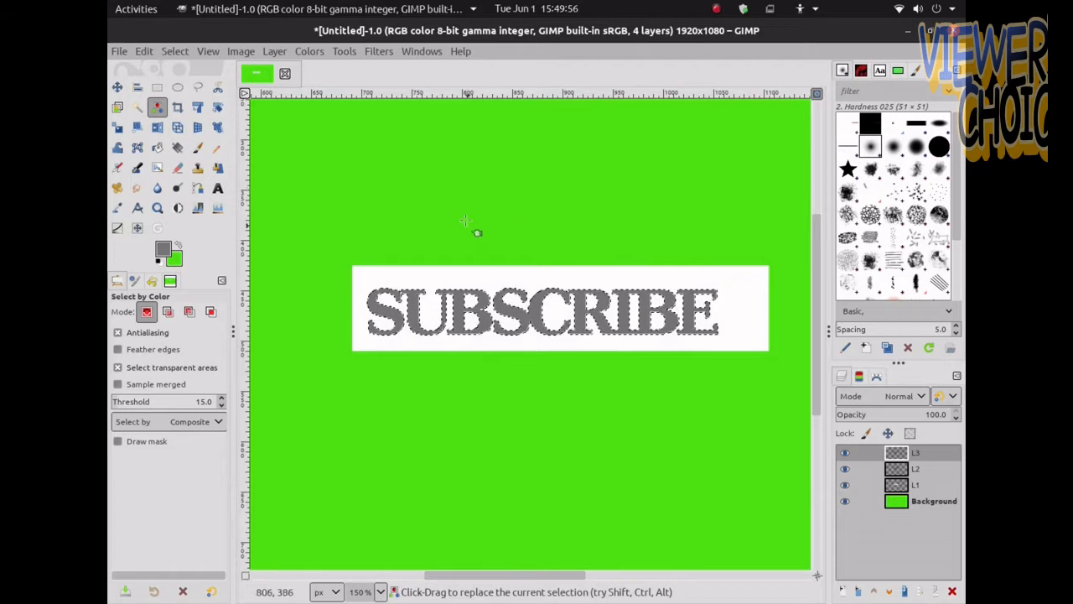
{"action": "left_click", "coordinate": [218, 188]}
{"action": "left_click", "coordinate": [560, 200]}
{"action": "type", "text": "D"}
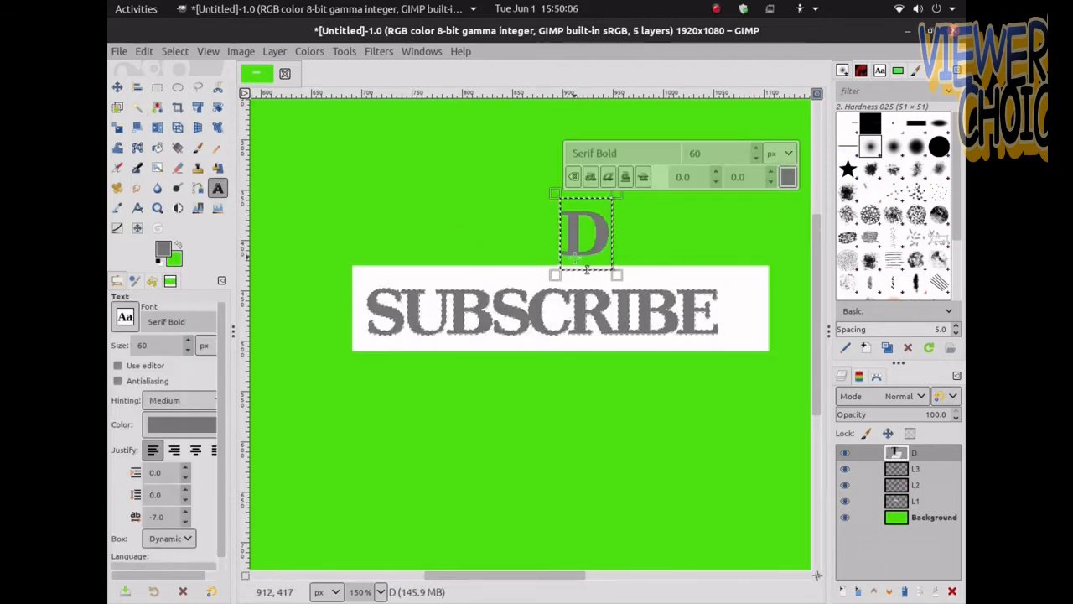
Move the D to the end of SUBSCRIBE so it reads SUBSCRIBED, then merge it down into L3
{"action": "left_click", "coordinate": [117, 87]}
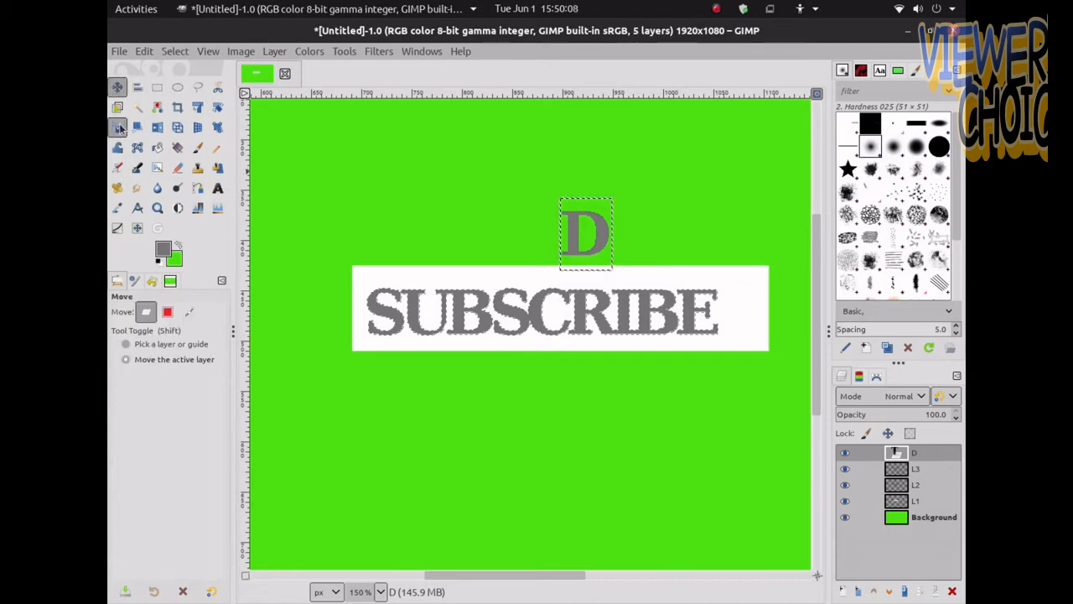
{"action": "left_click_drag", "start_coordinate": [591, 240], "coordinate": [748, 321]}
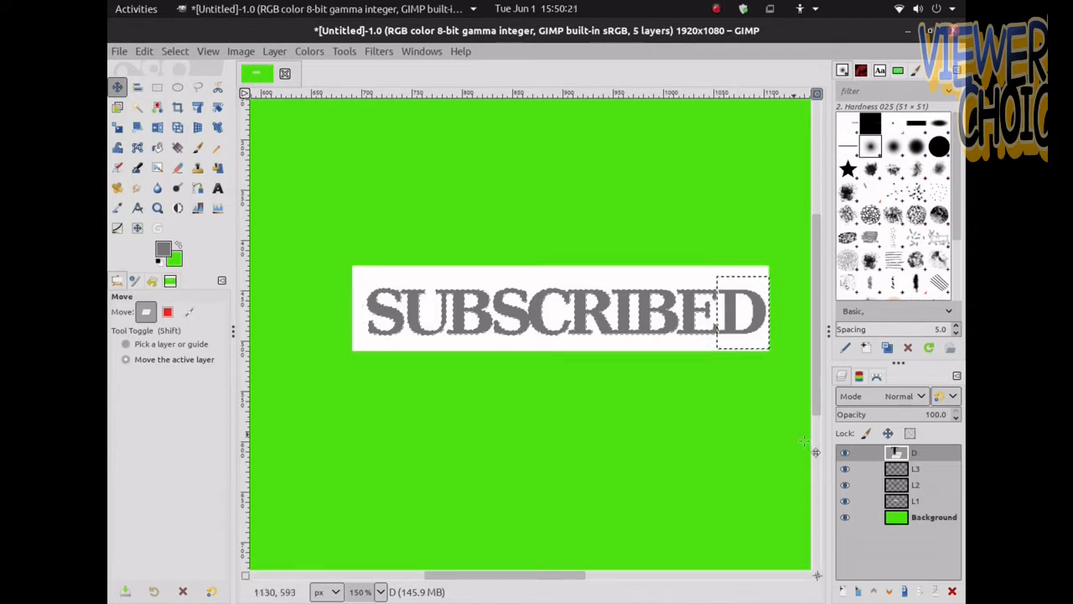
{"action": "right_click", "coordinate": [870, 455]}
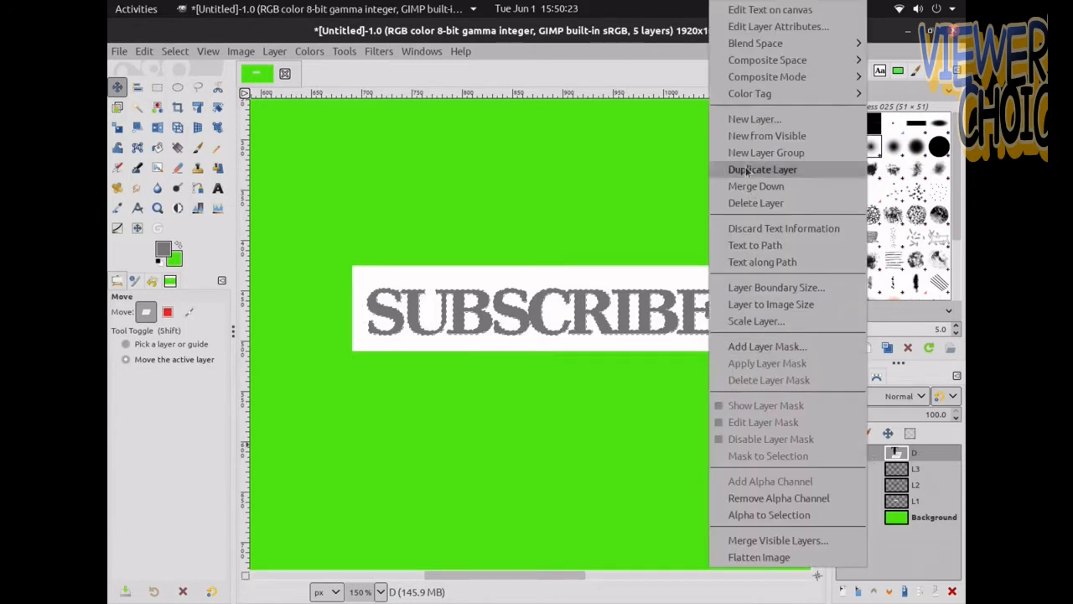
{"action": "mouse_move", "coordinate": [741, 99]}
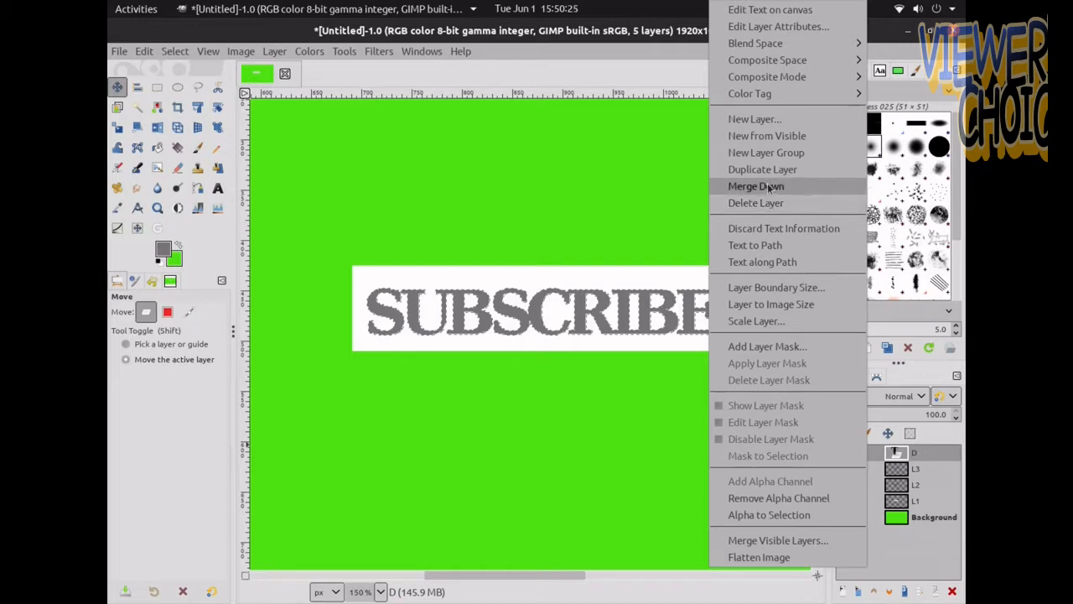
{"action": "left_click", "coordinate": [757, 186]}
Clear the selection and view the whole banner
{"action": "left_click", "coordinate": [175, 51]}
{"action": "left_click", "coordinate": [189, 87]}
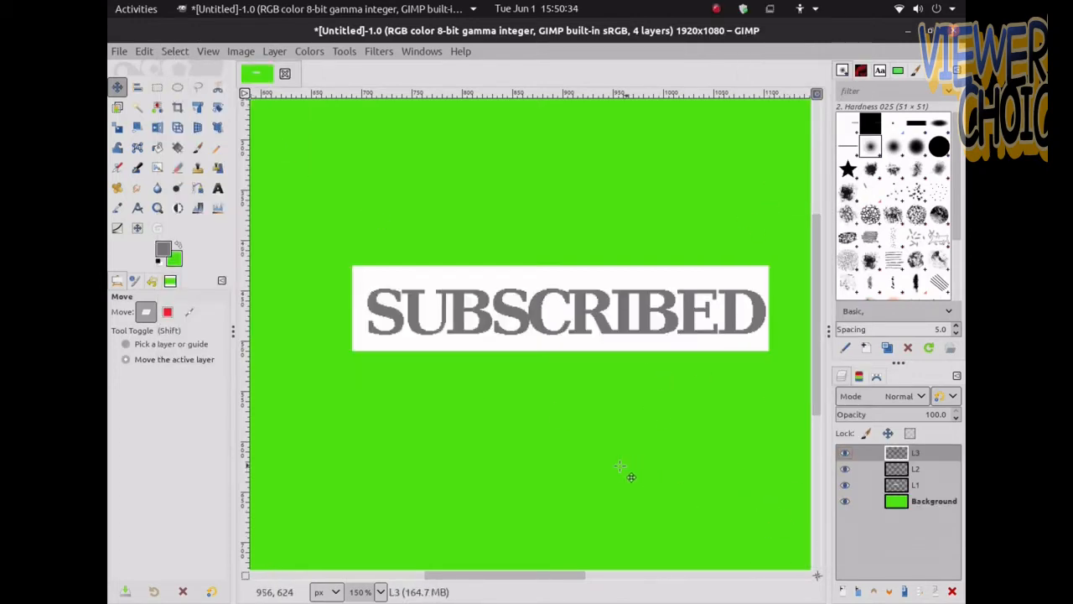
{"action": "scroll", "coordinate": [562, 462], "scroll_direction": "down", "scroll_amount": 5}
{"action": "scroll", "coordinate": [564, 466], "scroll_direction": "up", "scroll_amount": 1}
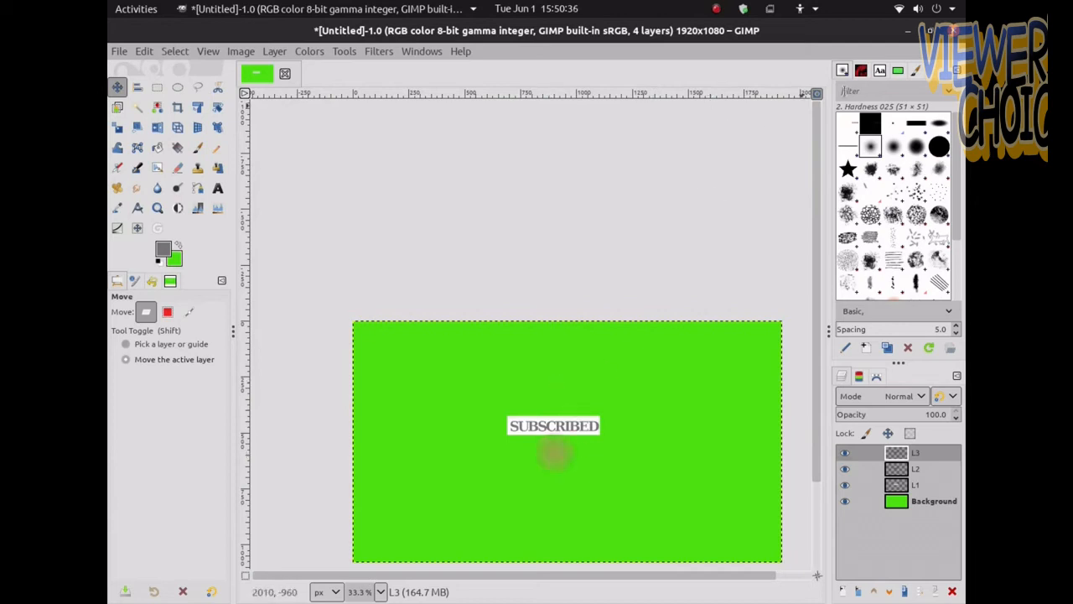
{"action": "left_click", "coordinate": [817, 94]}
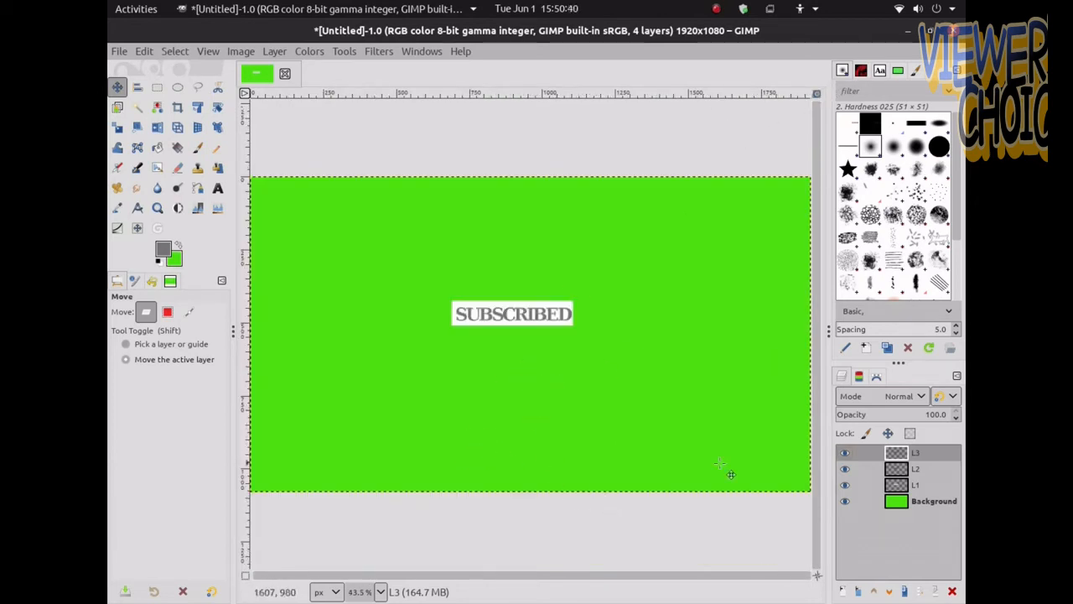
Hide each layer in turn and show them again to inspect what every layer contributes to the banner
{"action": "left_click", "coordinate": [846, 453]}
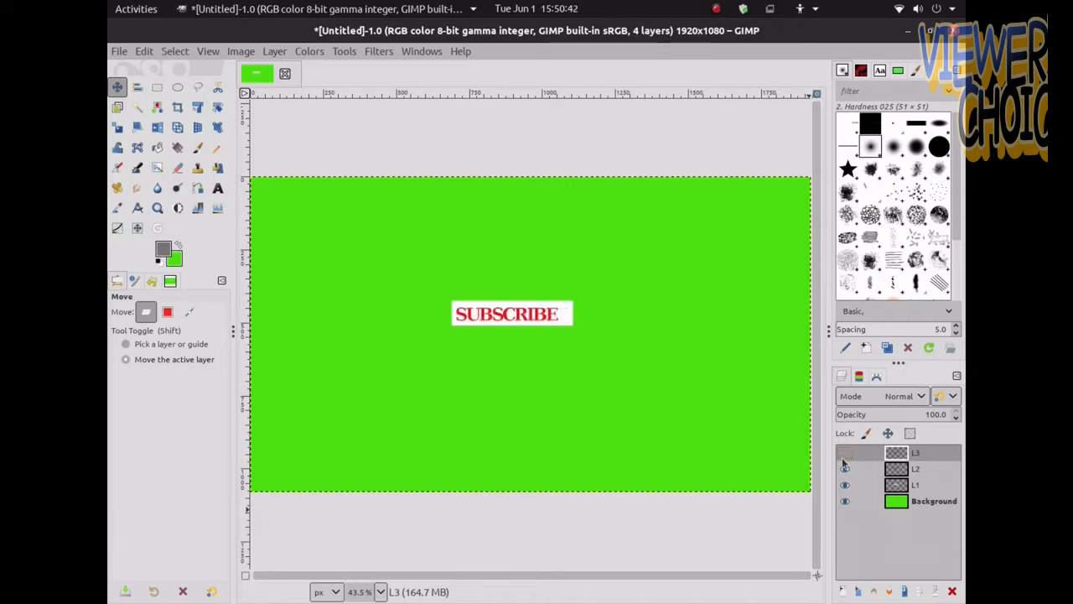
{"action": "left_click", "coordinate": [846, 469]}
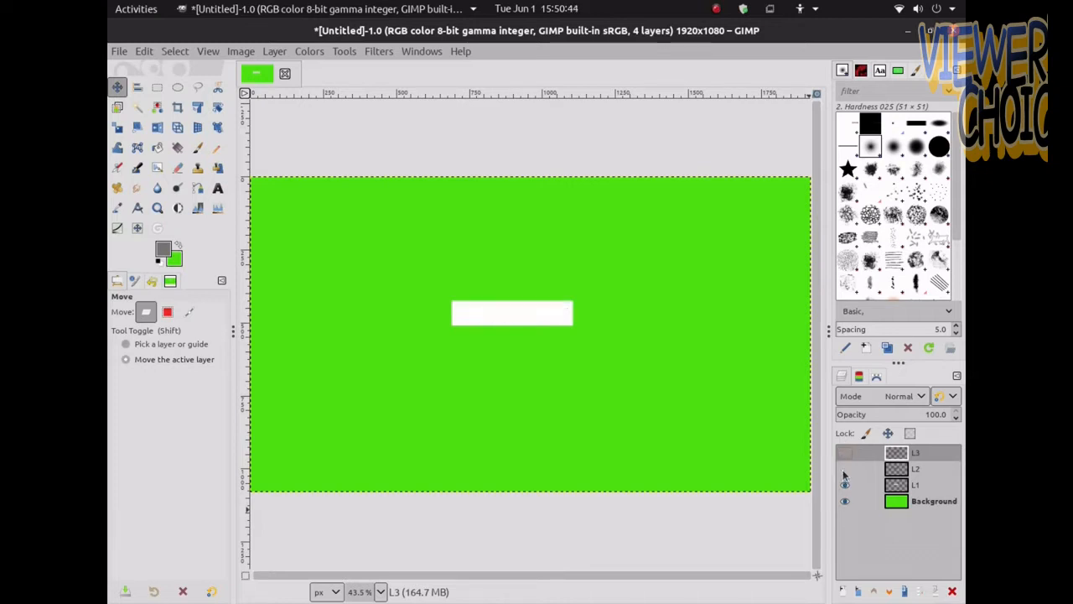
{"action": "left_click", "coordinate": [845, 485]}
{"action": "left_click", "coordinate": [845, 500]}
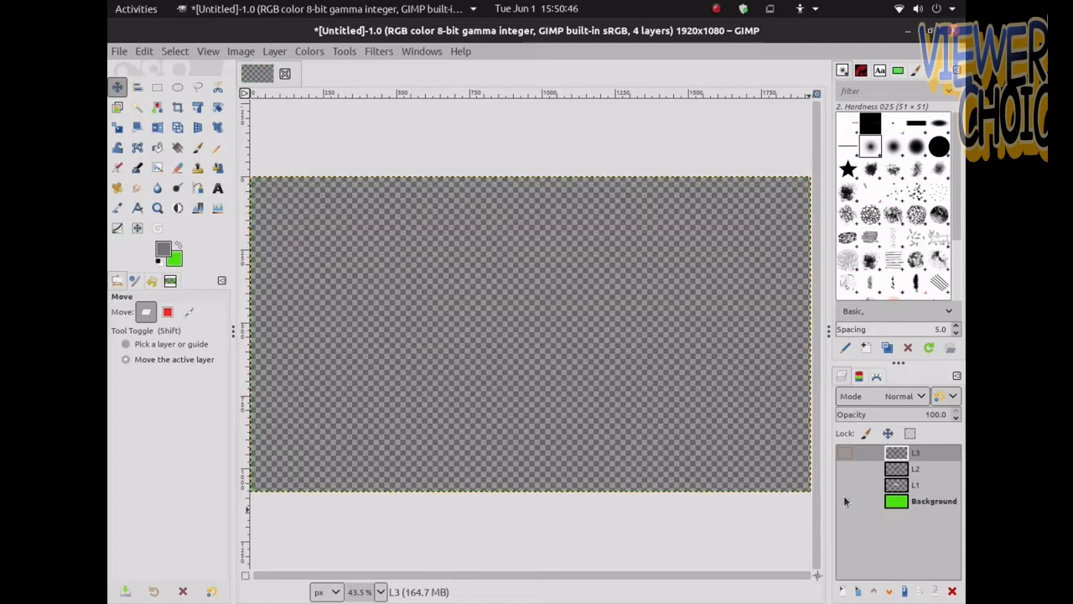
{"action": "left_click", "coordinate": [845, 496]}
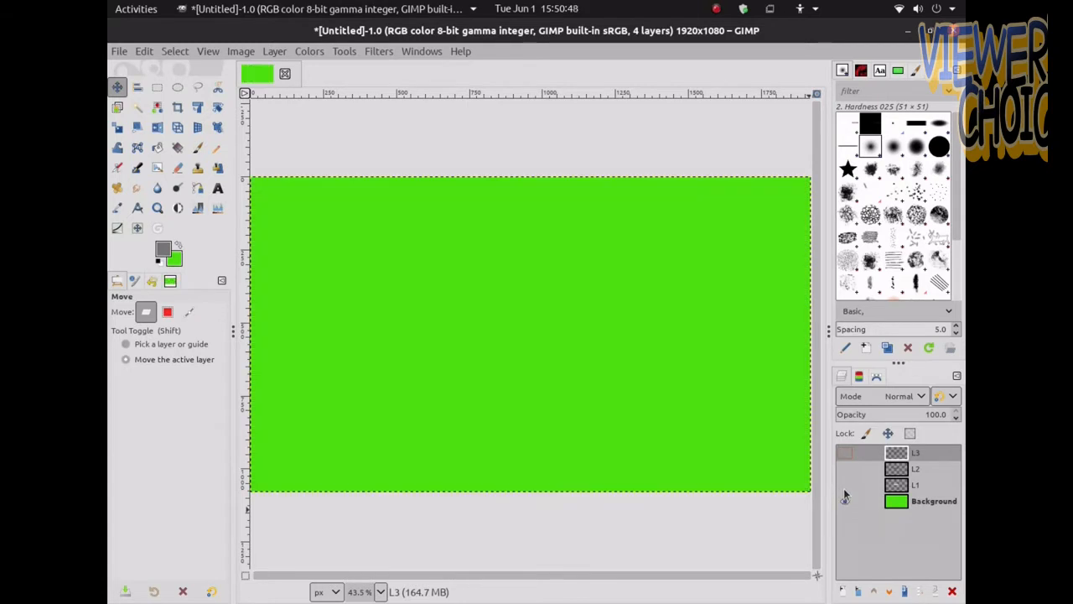
{"action": "left_click", "coordinate": [844, 484]}
{"action": "left_click", "coordinate": [845, 469]}
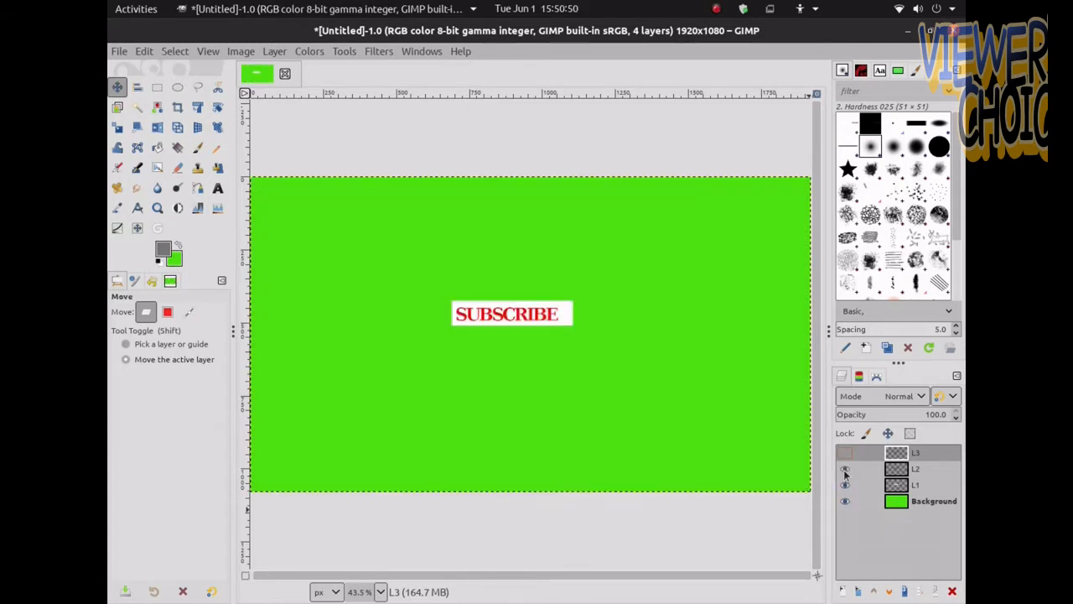
{"action": "left_click", "coordinate": [844, 454]}
Open 1.png from the YOUTUBE BUTTON 2 folder as a new layer in the banner
{"action": "left_click", "coordinate": [117, 51]}
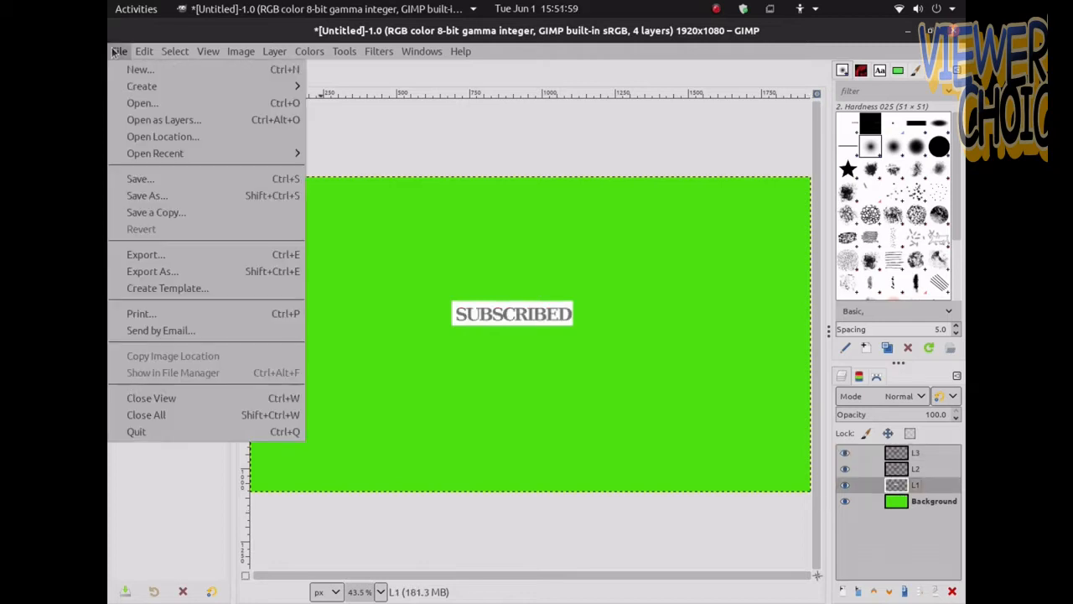
{"action": "left_click", "coordinate": [134, 120]}
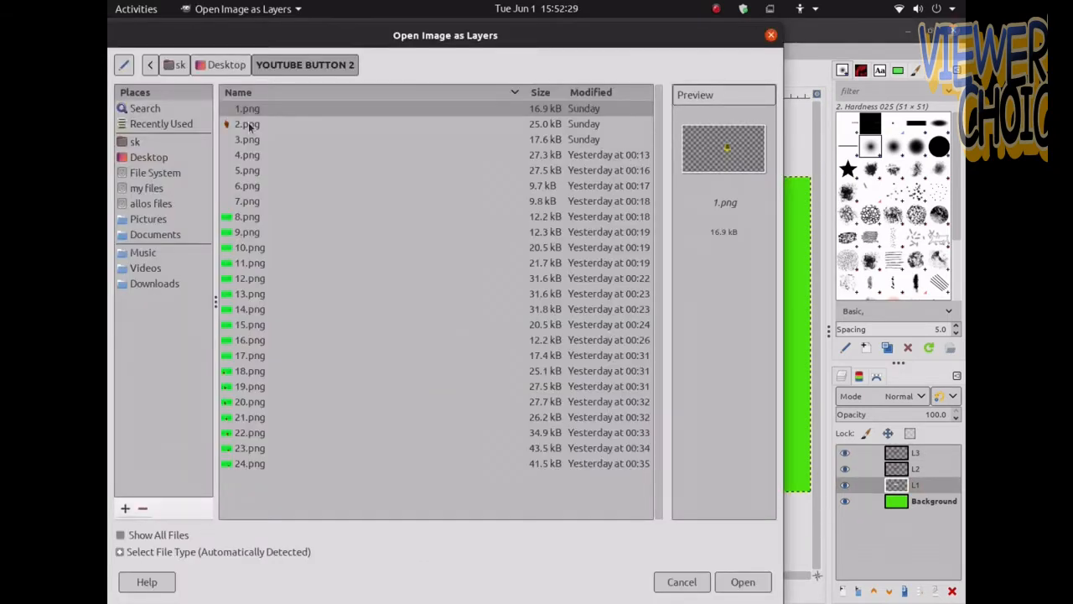
{"action": "left_click", "coordinate": [250, 127]}
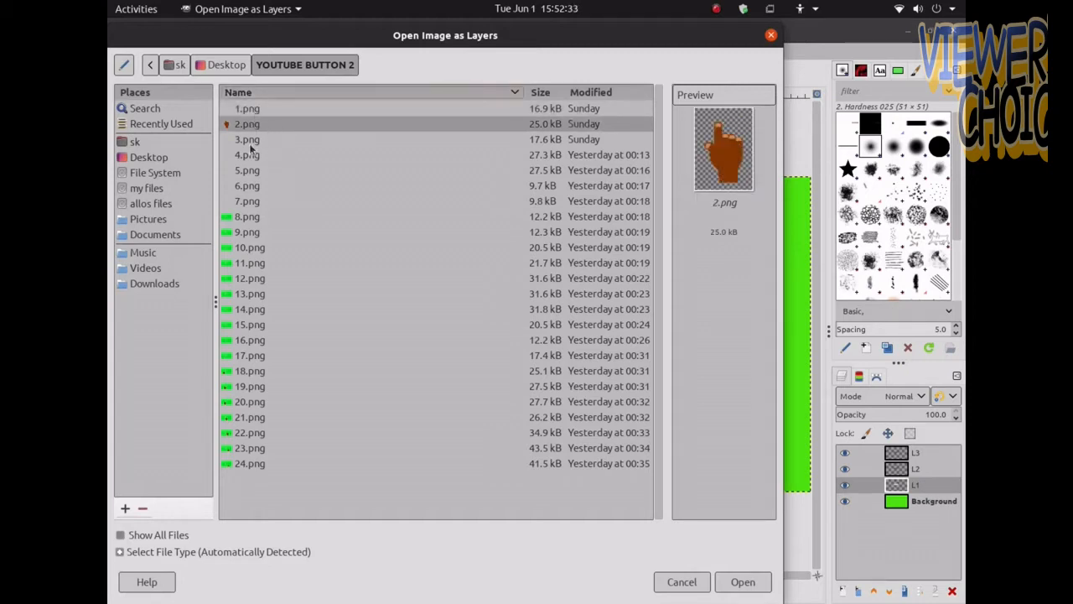
{"action": "left_click_drag", "start_coordinate": [271, 205], "coordinate": [262, 108]}
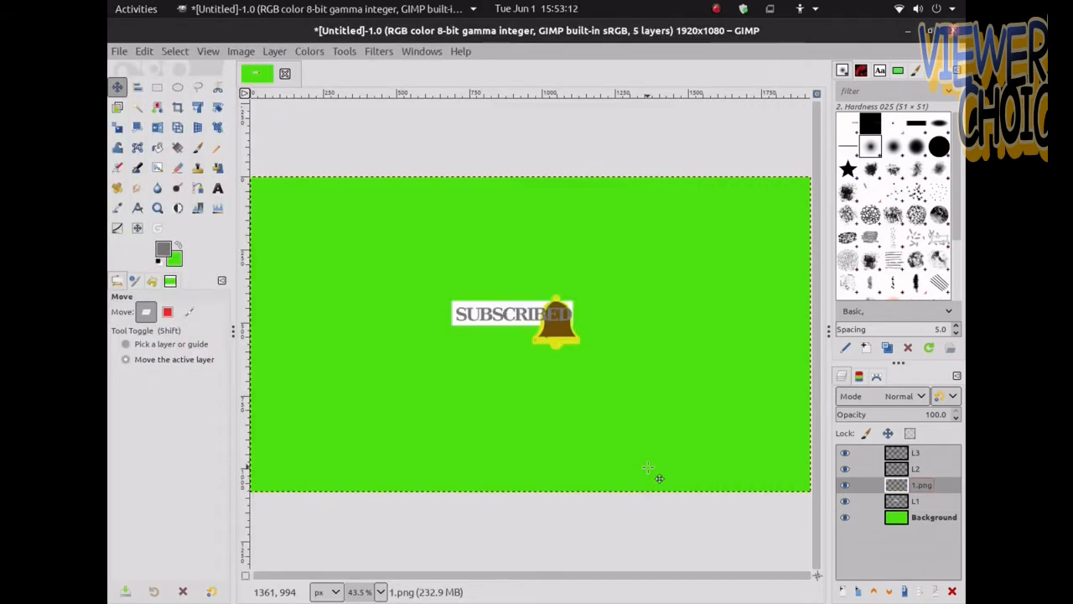
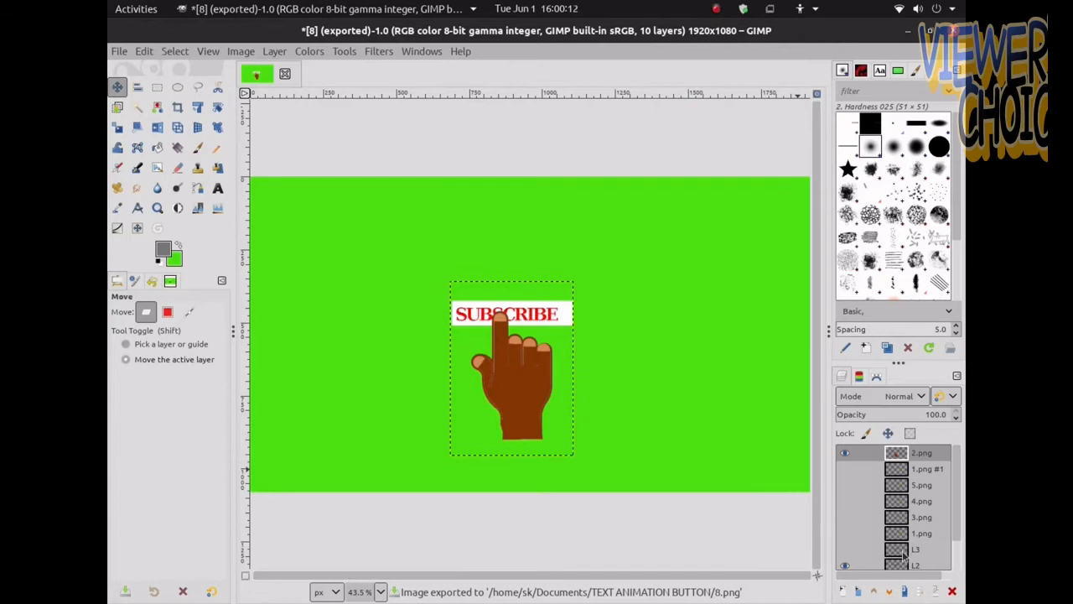
Show the L3 layer so the button reads SUBSCRIBED, and export the banner as 9.png
{"action": "left_click", "coordinate": [847, 550]}
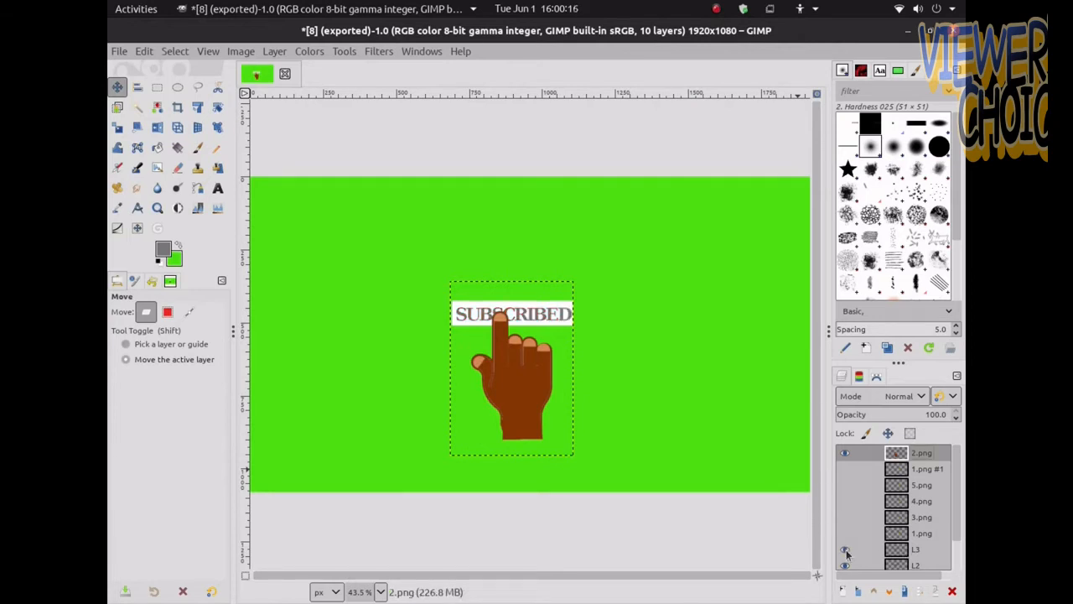
{"action": "left_click", "coordinate": [119, 51]}
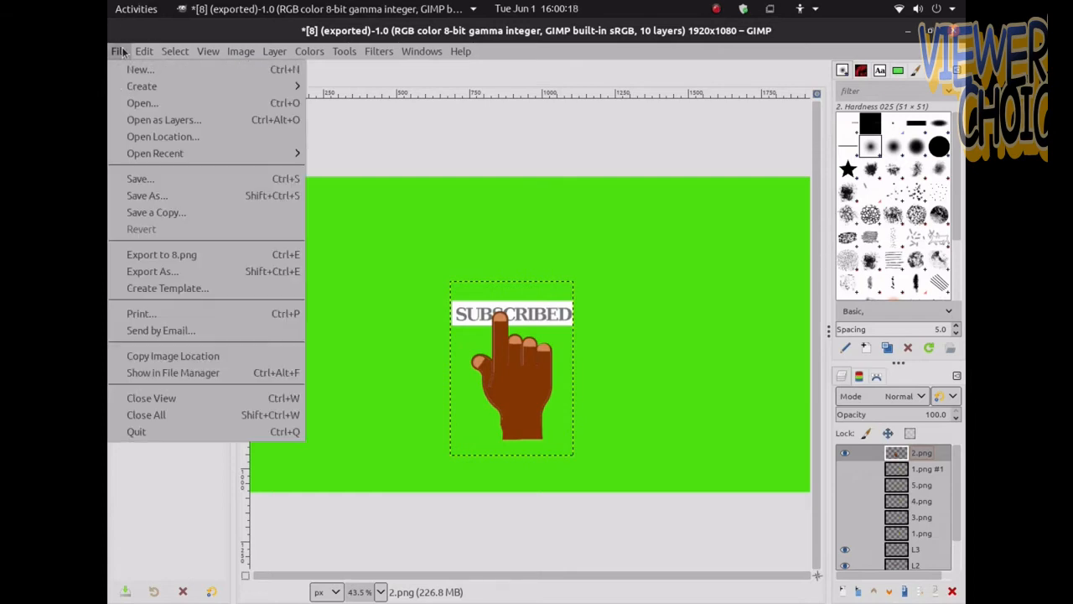
{"action": "left_click", "coordinate": [119, 271]}
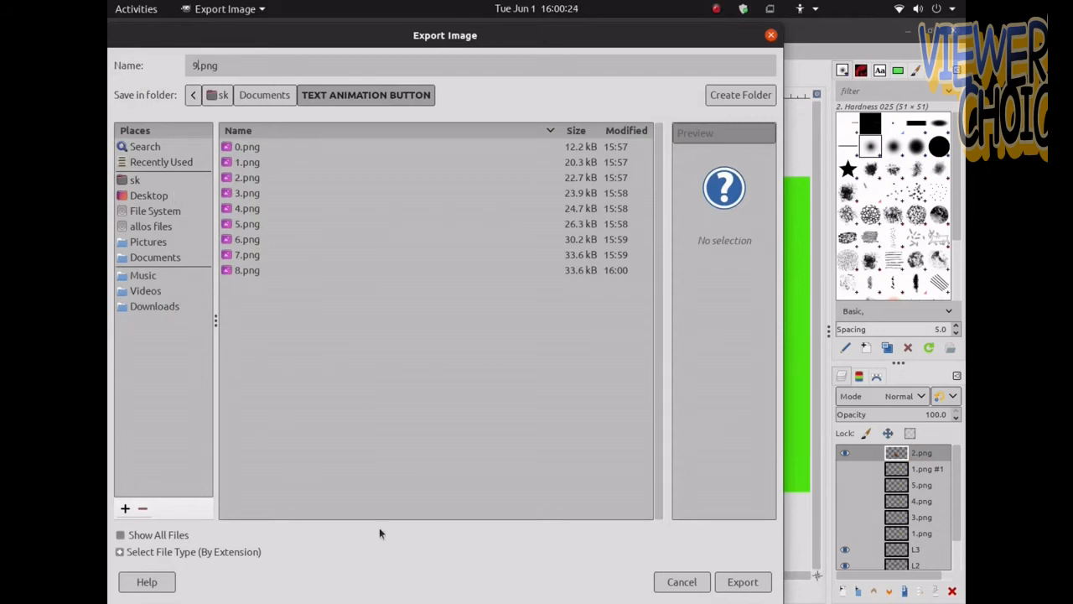
{"action": "key", "text": "Return"}
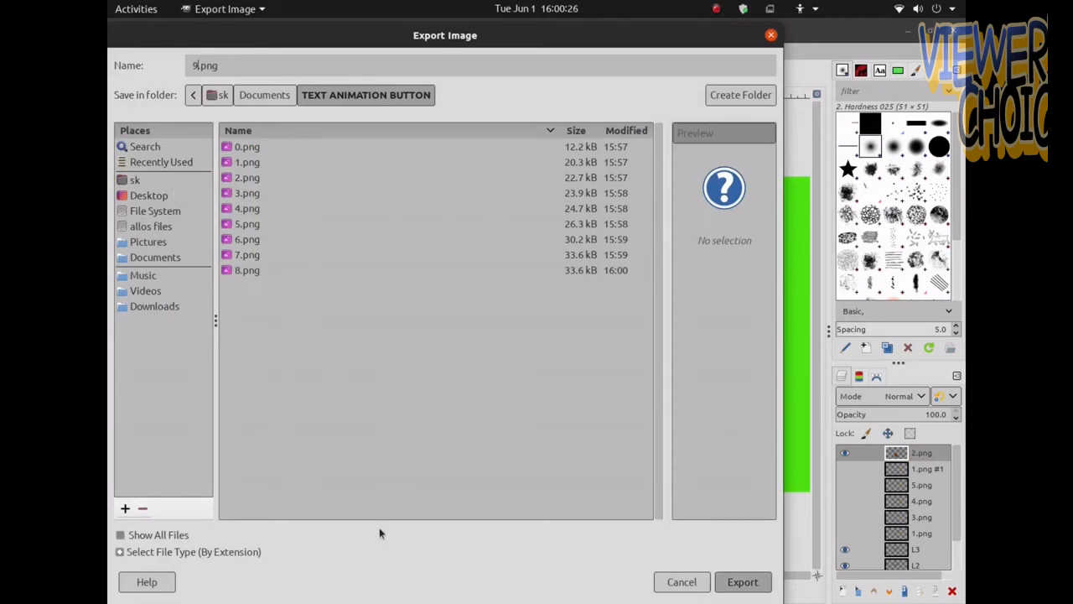
{"action": "key", "text": "Return"}
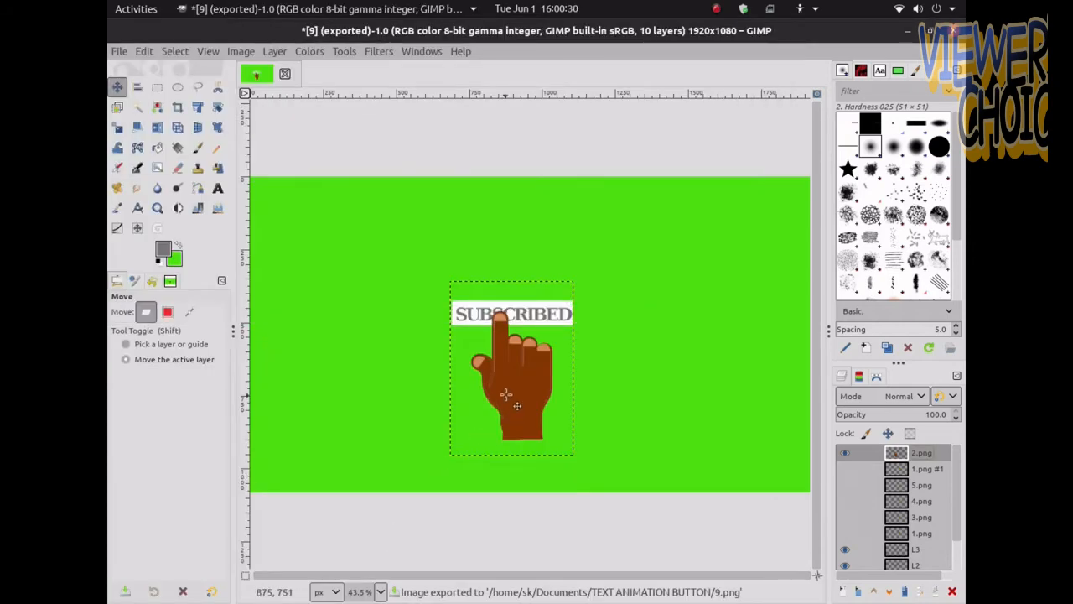
Move the hand pointer slightly down and right, then export the banner as 10.png
{"action": "left_click_drag", "start_coordinate": [510, 372], "coordinate": [534, 392]}
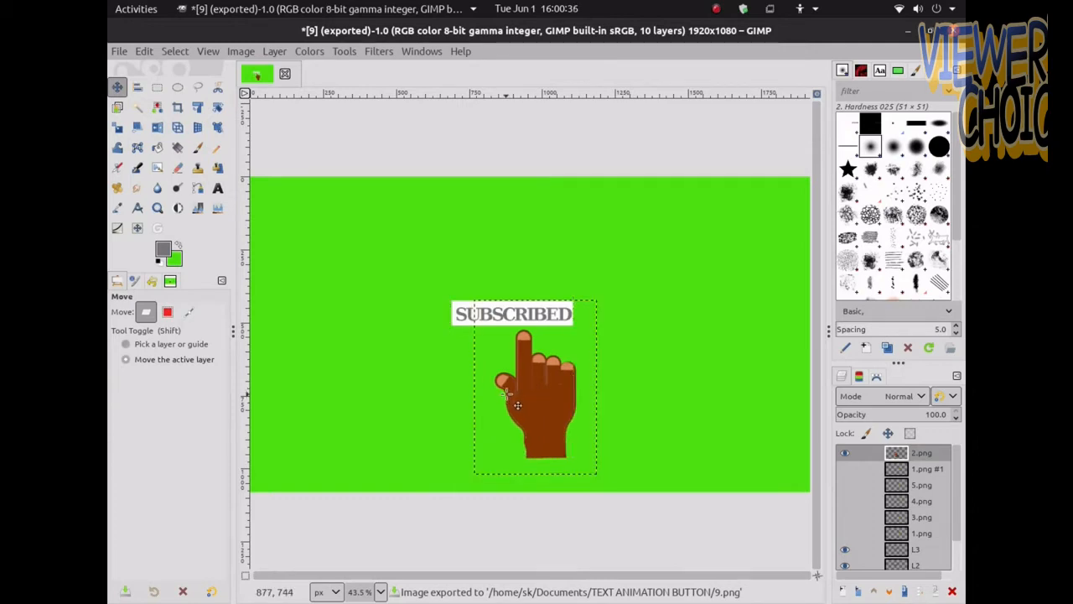
{"action": "key", "text": "ctrl+shift+e"}
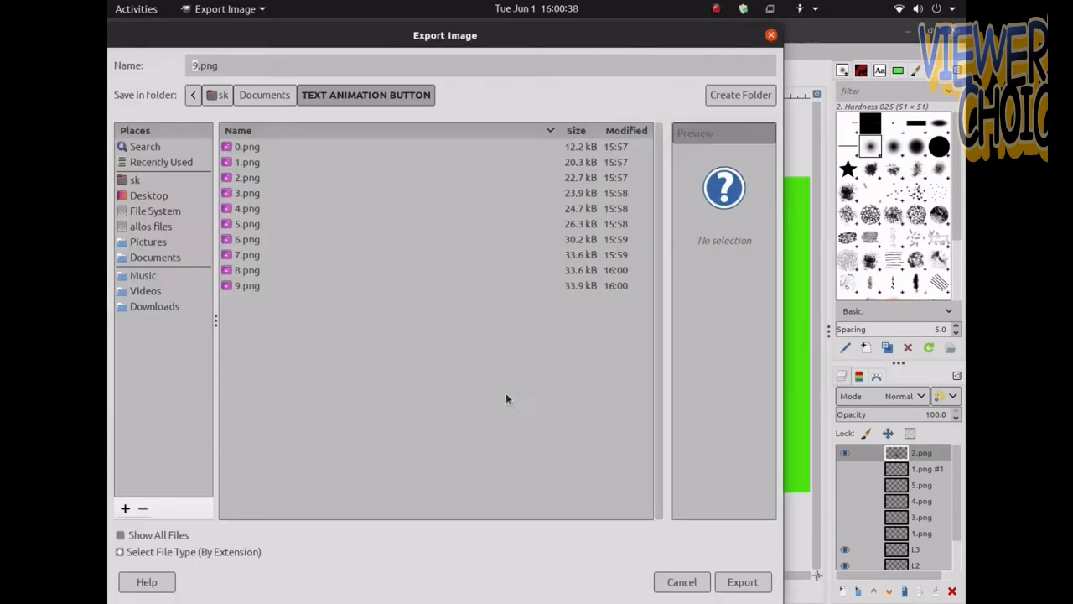
{"action": "key", "text": "Return"}
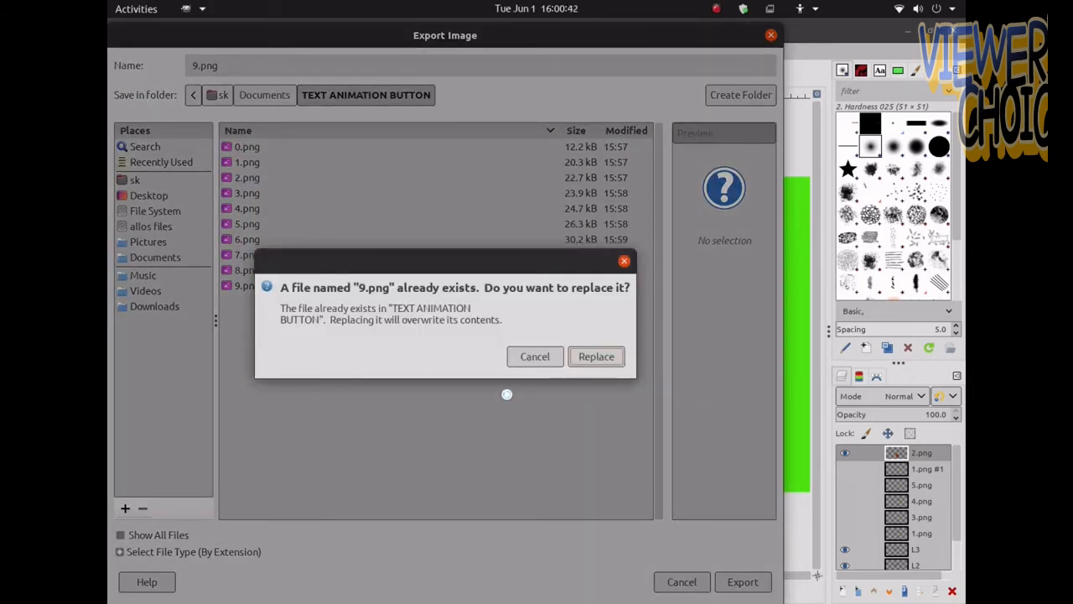
{"action": "left_click", "coordinate": [526, 363]}
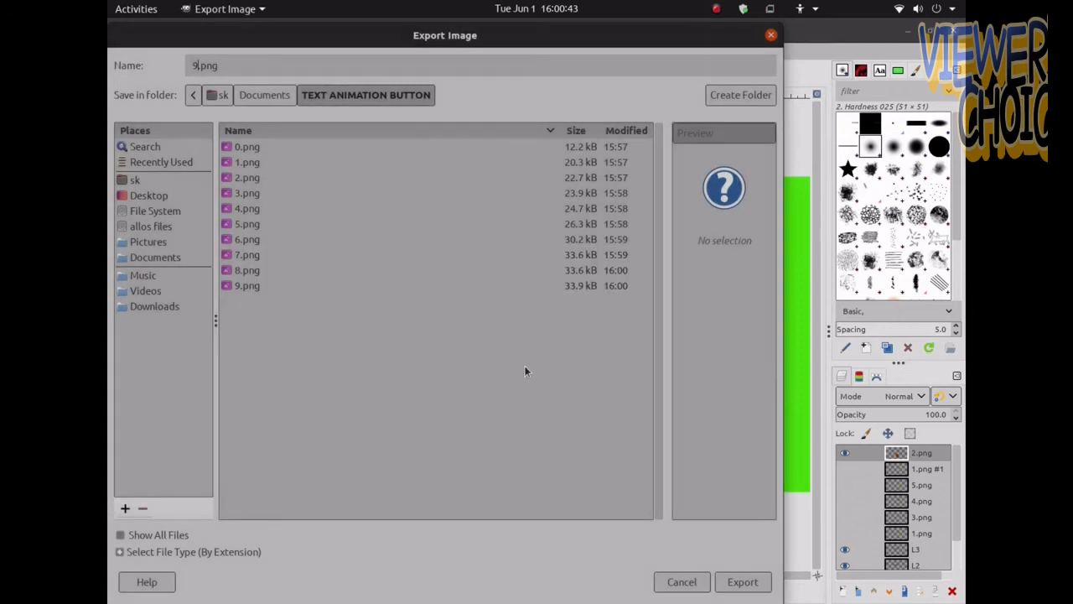
{"action": "type", "text": "10"}
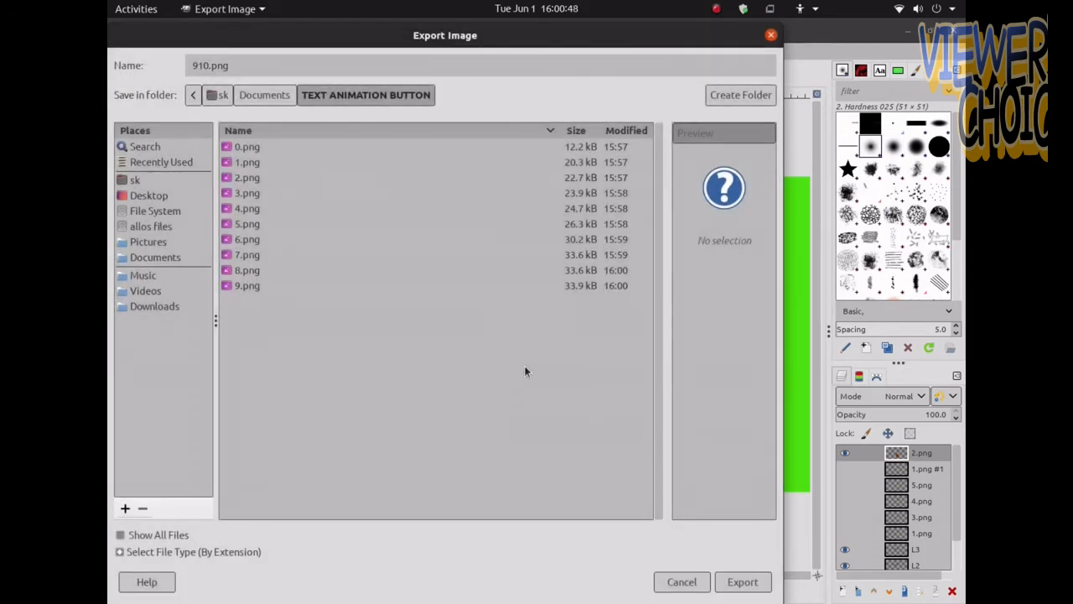
{"action": "key", "text": "BackSpace"}
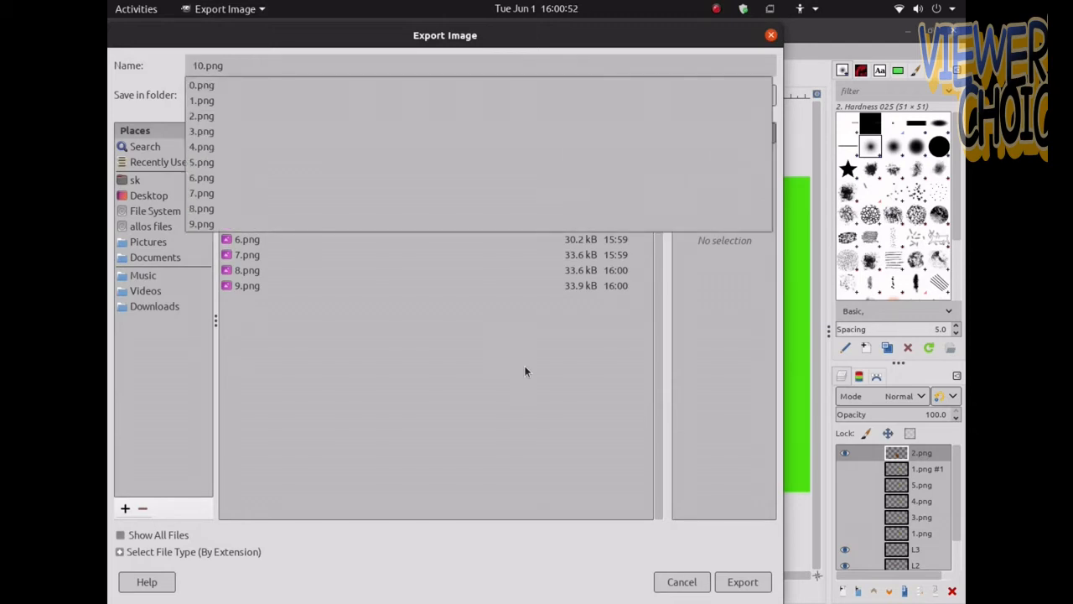
{"action": "key", "text": "Return"}
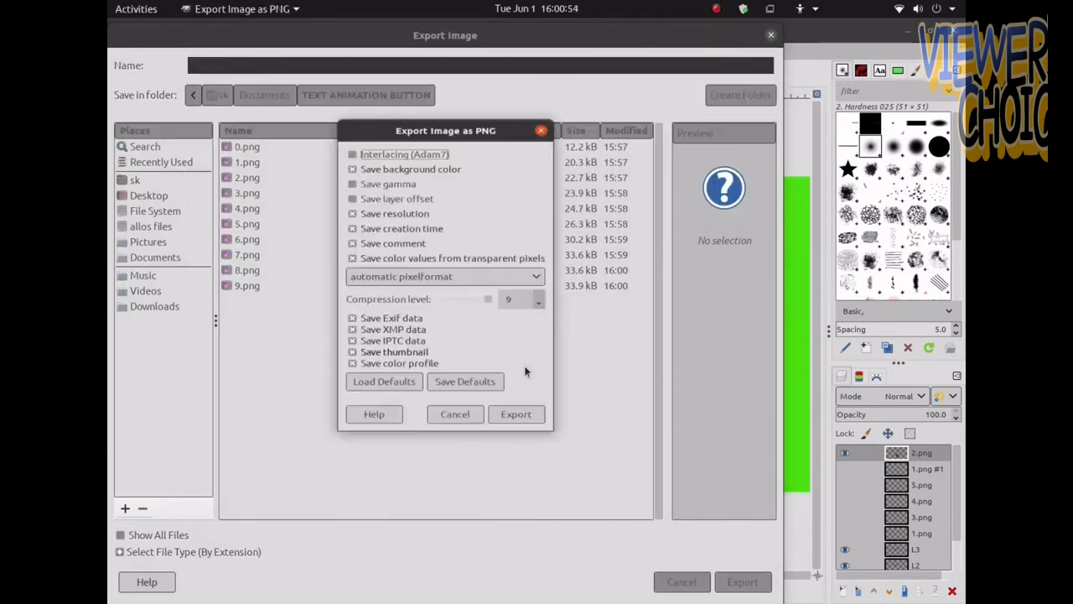
{"action": "key", "text": "Return"}
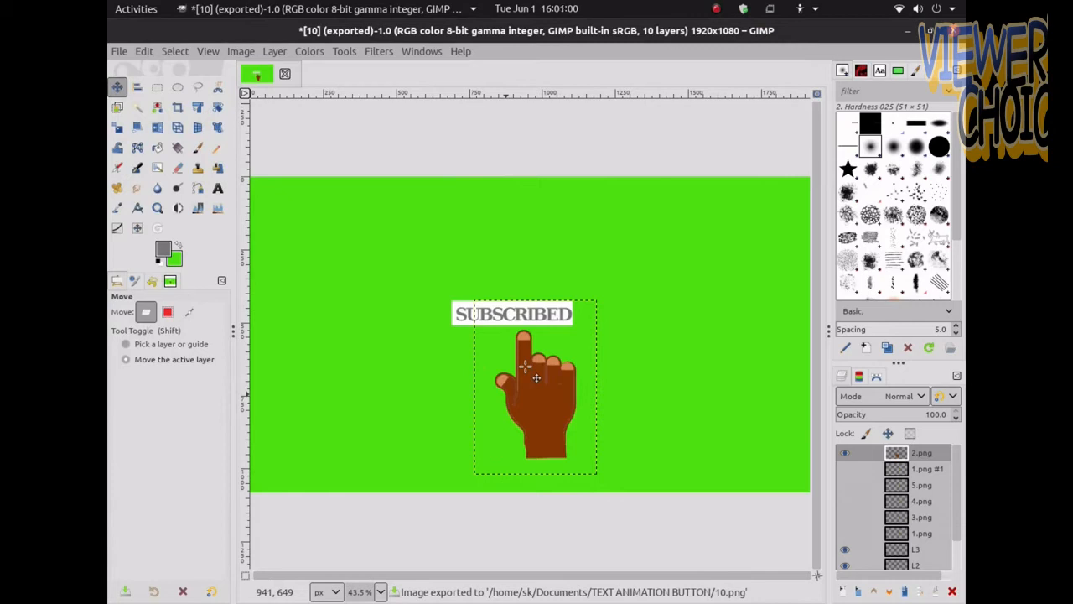
Move the hand pointer further right and export the banner as 11.png
{"action": "left_click_drag", "start_coordinate": [525, 366], "coordinate": [571, 382]}
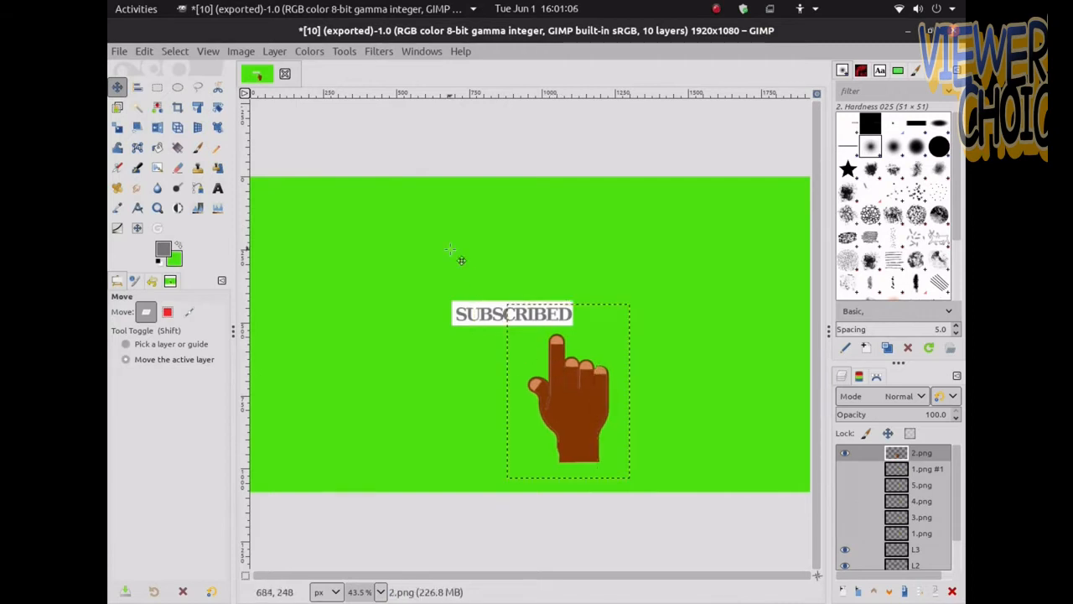
{"action": "left_click", "coordinate": [122, 50]}
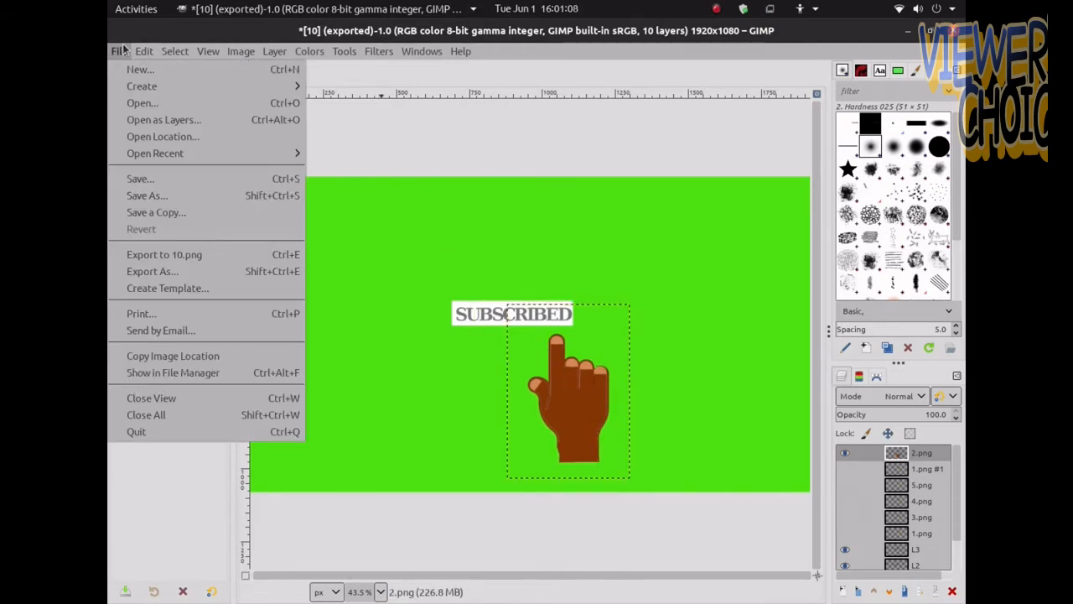
{"action": "left_click", "coordinate": [132, 271]}
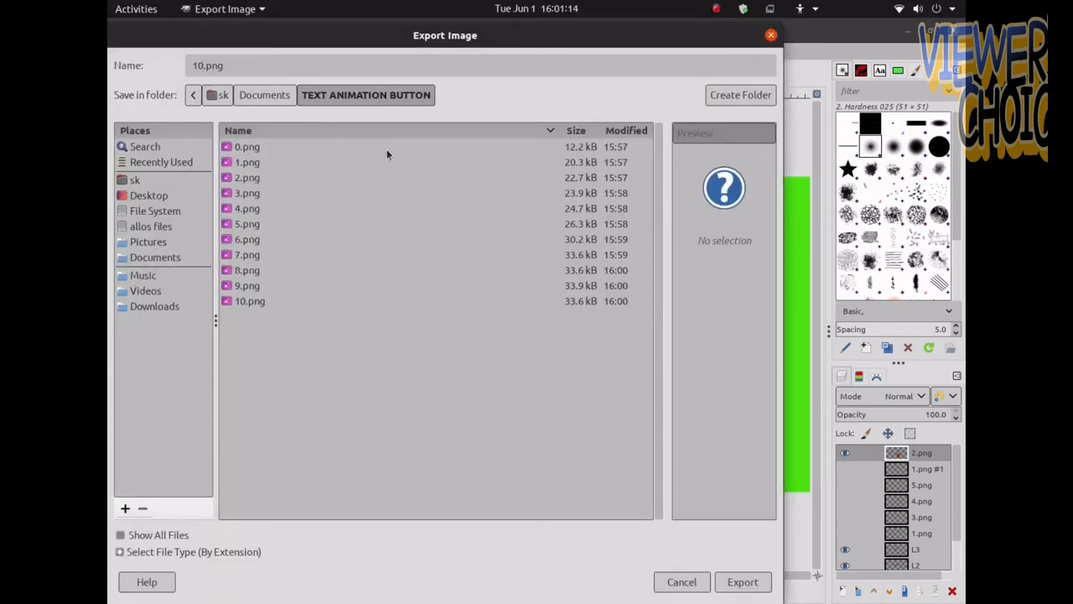
{"action": "key", "text": "BackSpace"}
{"action": "type", "text": "1"}
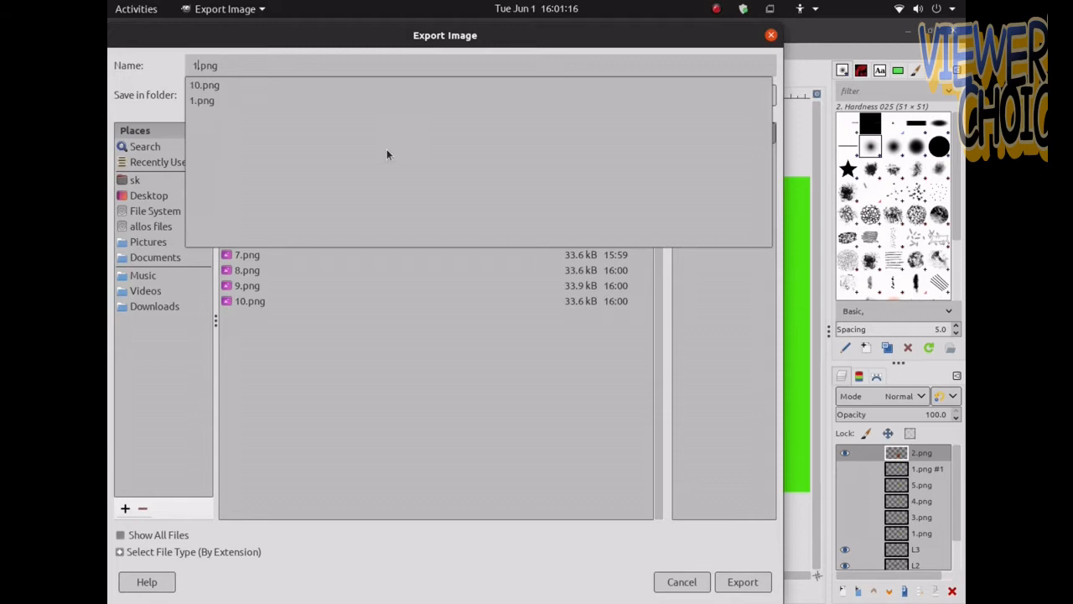
{"action": "key", "text": "Return"}
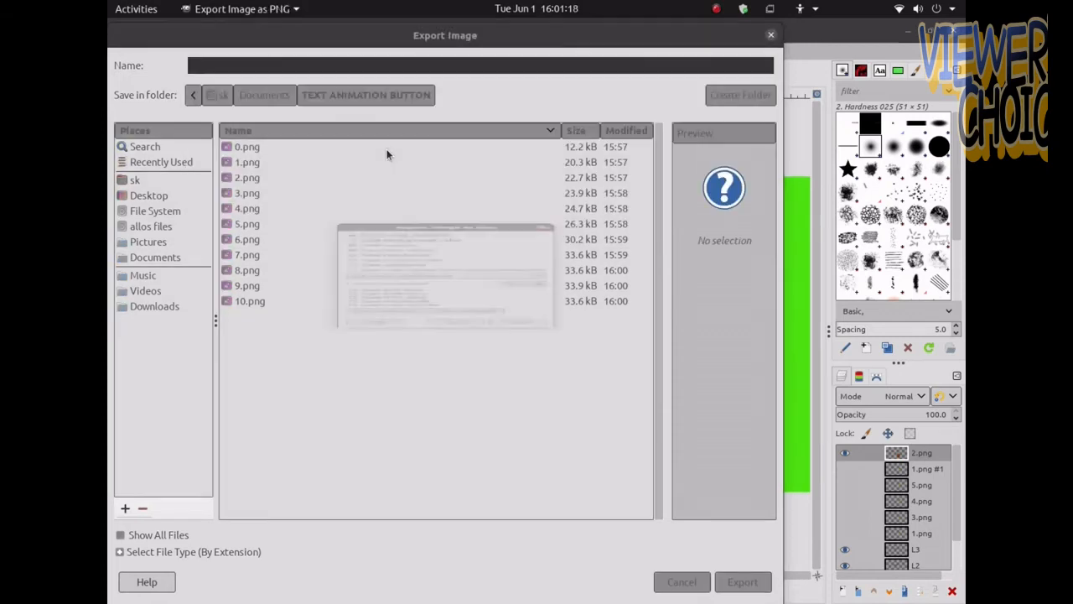
{"action": "key", "text": "Return"}
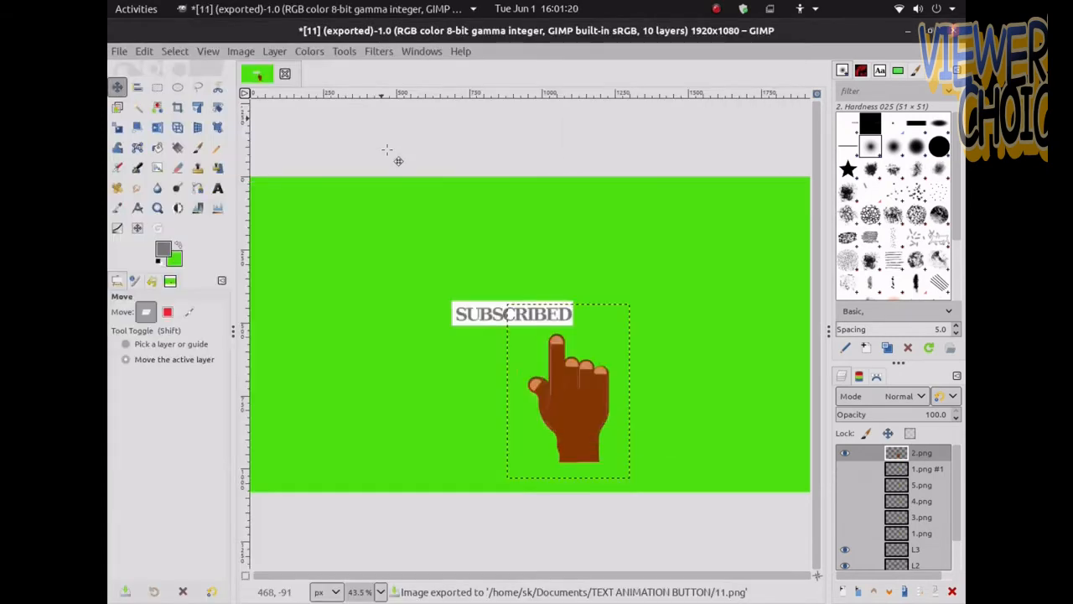
Show the bell layer and move the hand pointer up and right so its finger touches the bell
{"action": "left_click", "coordinate": [847, 521]}
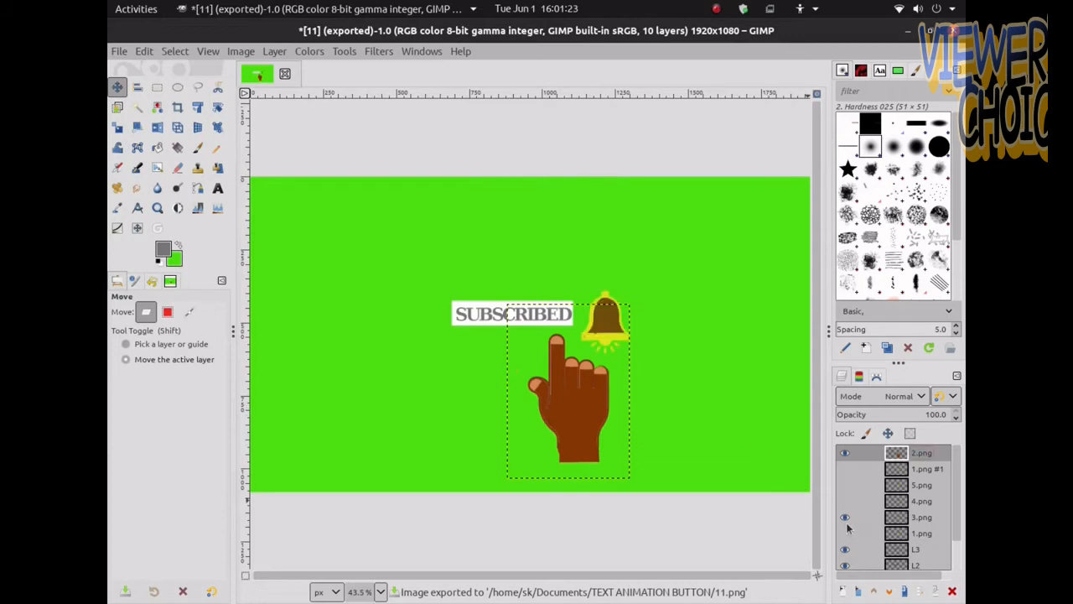
{"action": "left_click", "coordinate": [846, 533]}
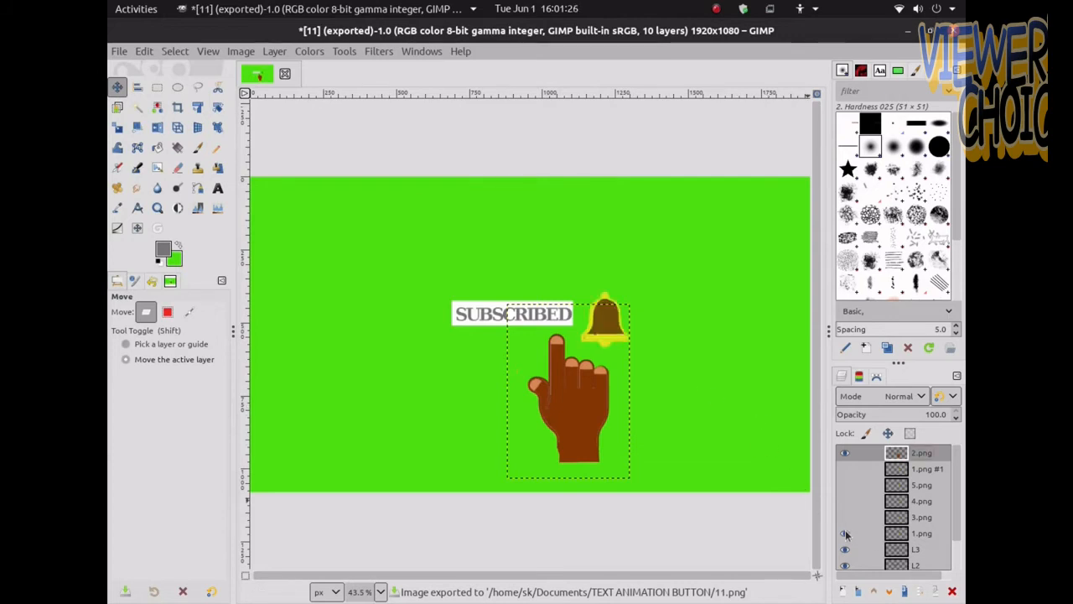
{"action": "left_click", "coordinate": [575, 390]}
{"action": "left_click_drag", "start_coordinate": [575, 390], "coordinate": [623, 375]}
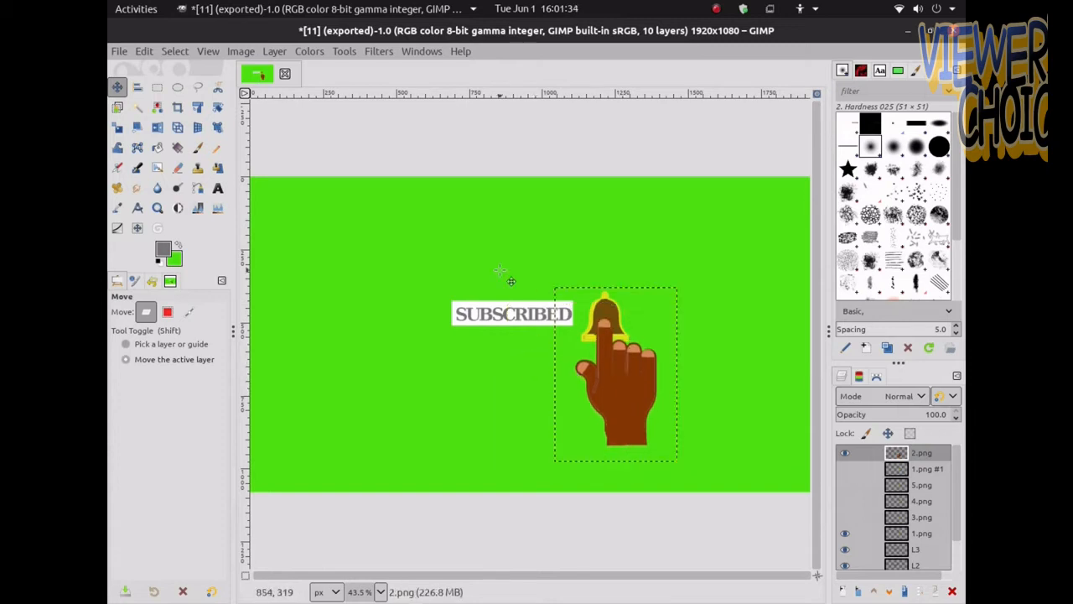
{"action": "left_click_drag", "start_coordinate": [636, 376], "coordinate": [615, 394]}
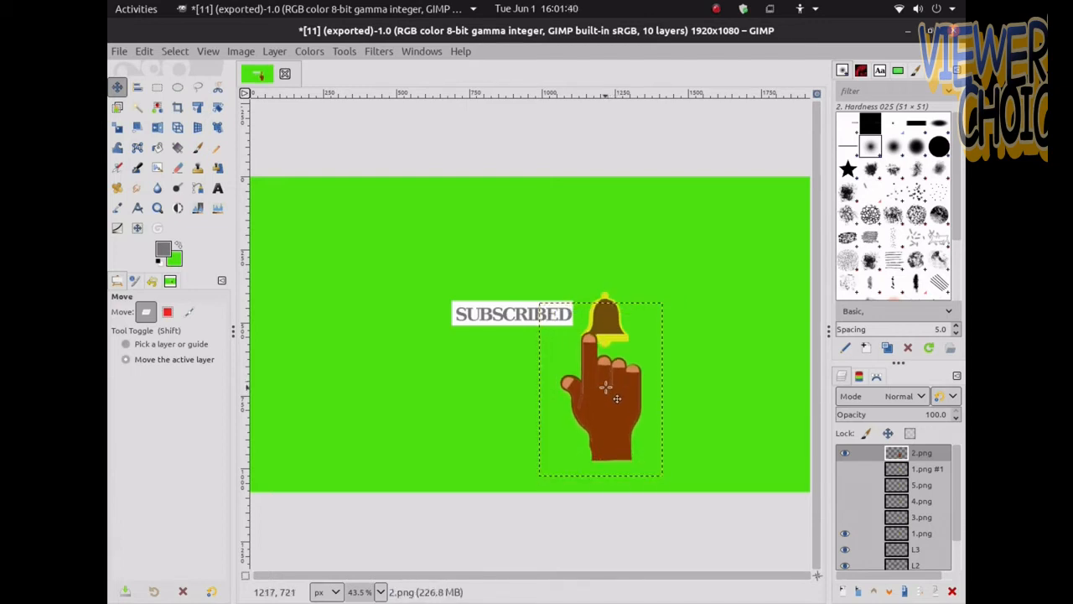
Export the banner with the hand on the bell as 12.png
{"action": "left_click", "coordinate": [119, 52]}
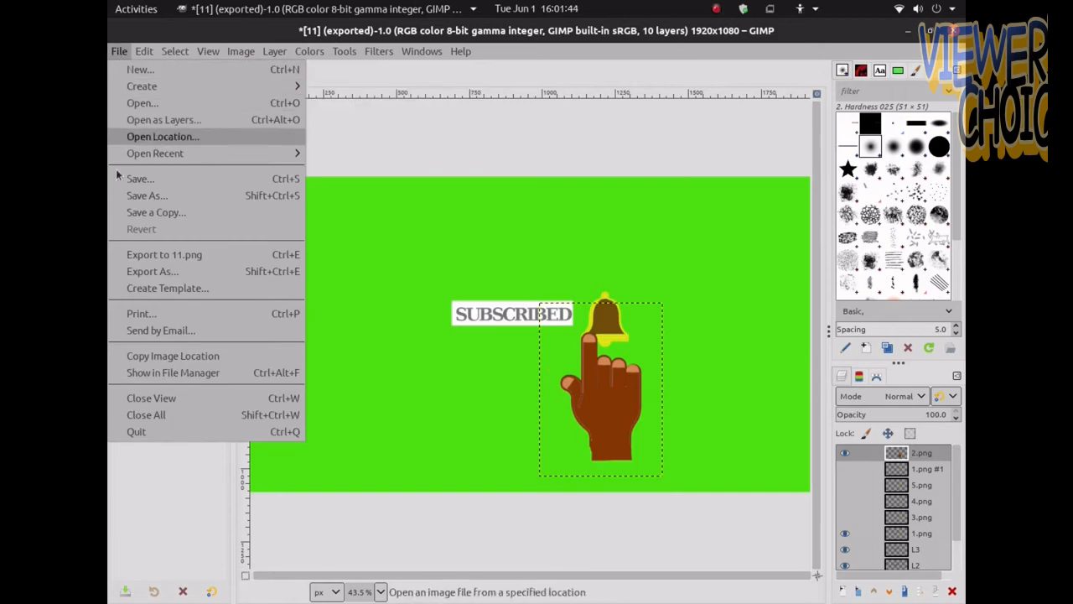
{"action": "left_click", "coordinate": [136, 272]}
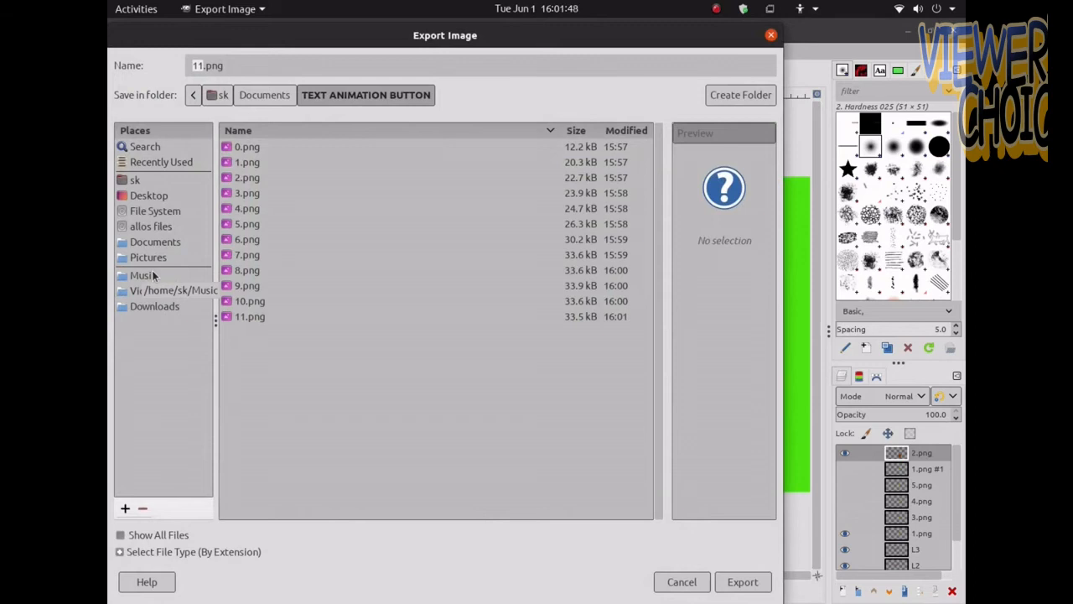
{"action": "type", "text": "12"}
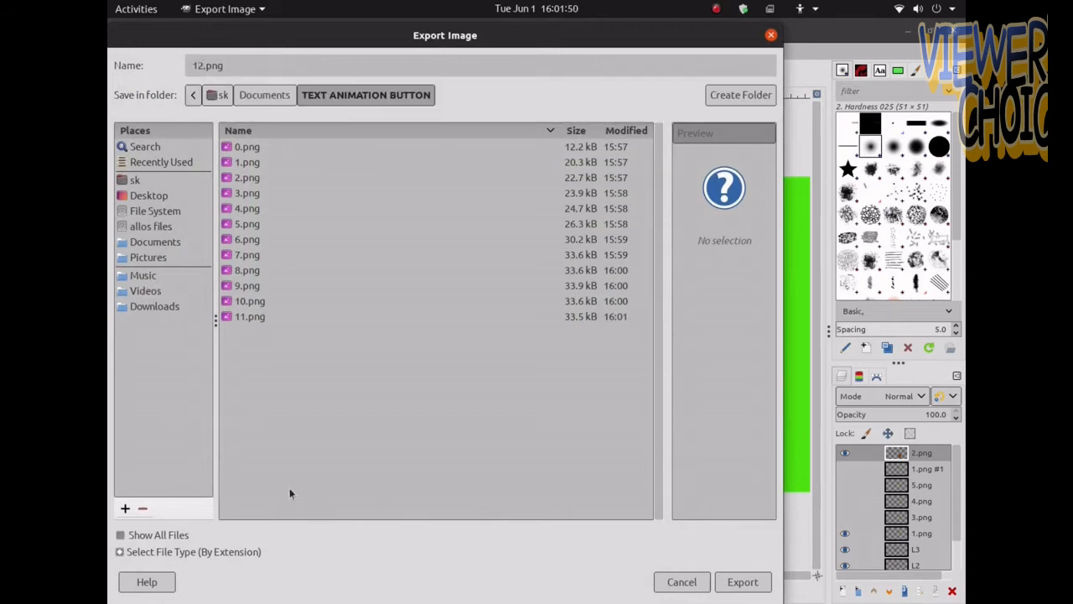
{"action": "left_click", "coordinate": [742, 584]}
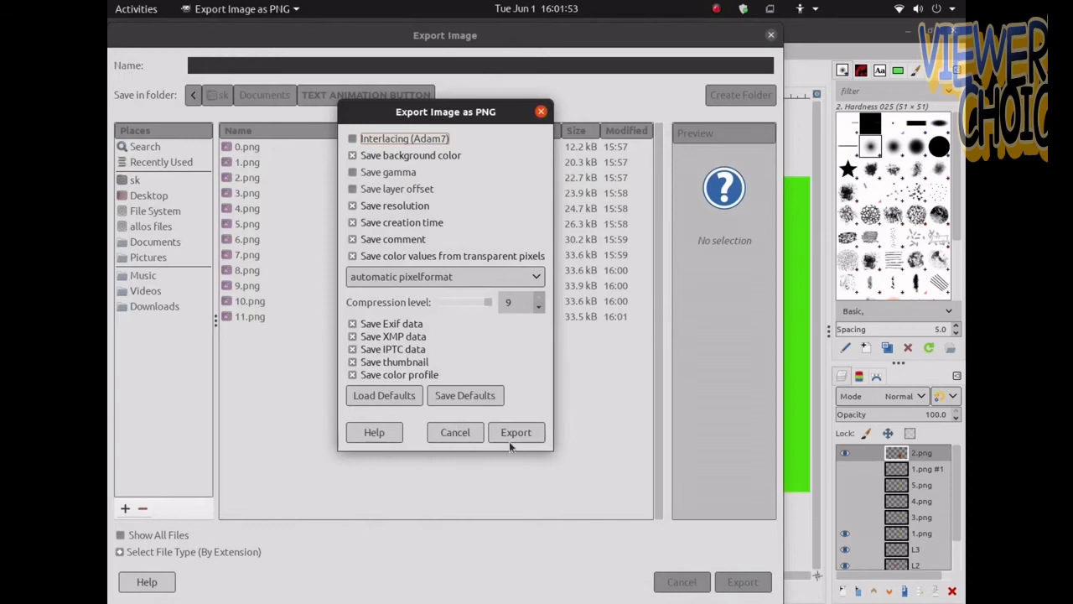
{"action": "left_click", "coordinate": [509, 441]}
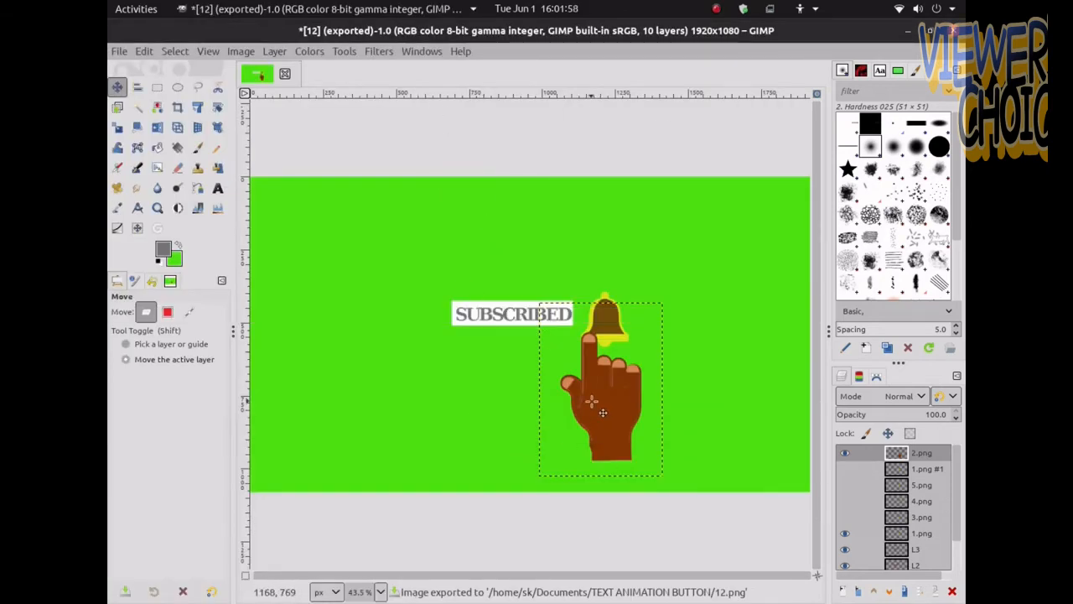
Nudge the hand pointer up onto the bell and export the banner as 13.png
{"action": "left_click_drag", "start_coordinate": [603, 413], "coordinate": [617, 395]}
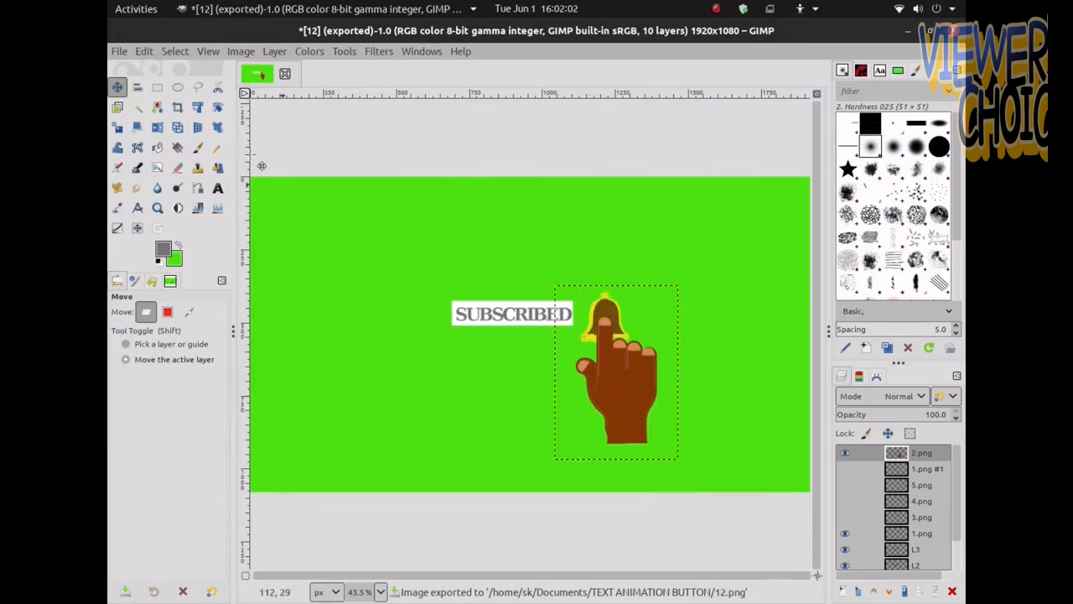
{"action": "left_click", "coordinate": [118, 52]}
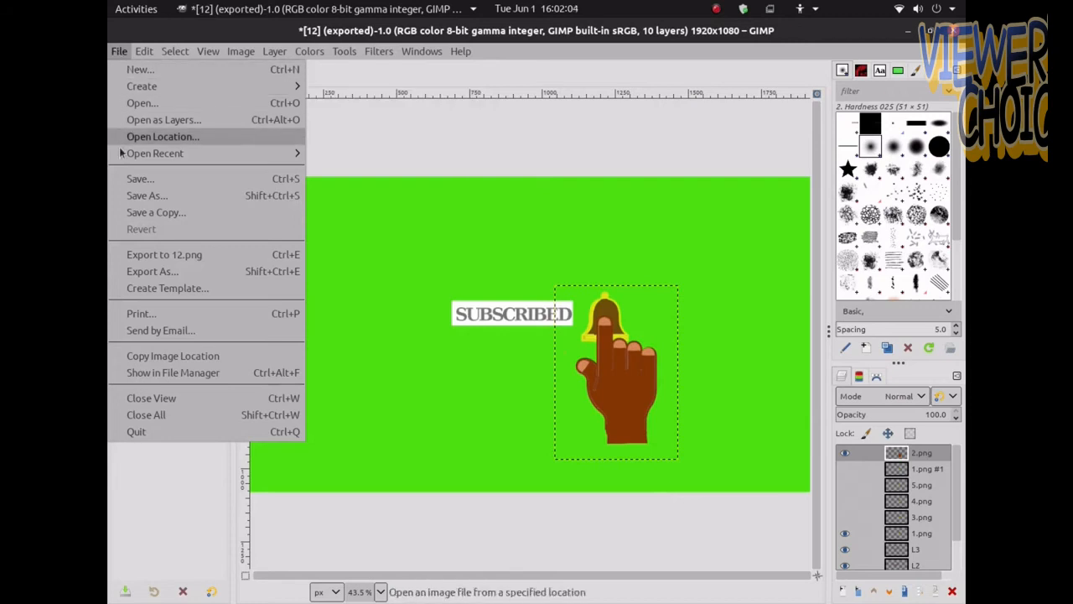
{"action": "left_click", "coordinate": [137, 275]}
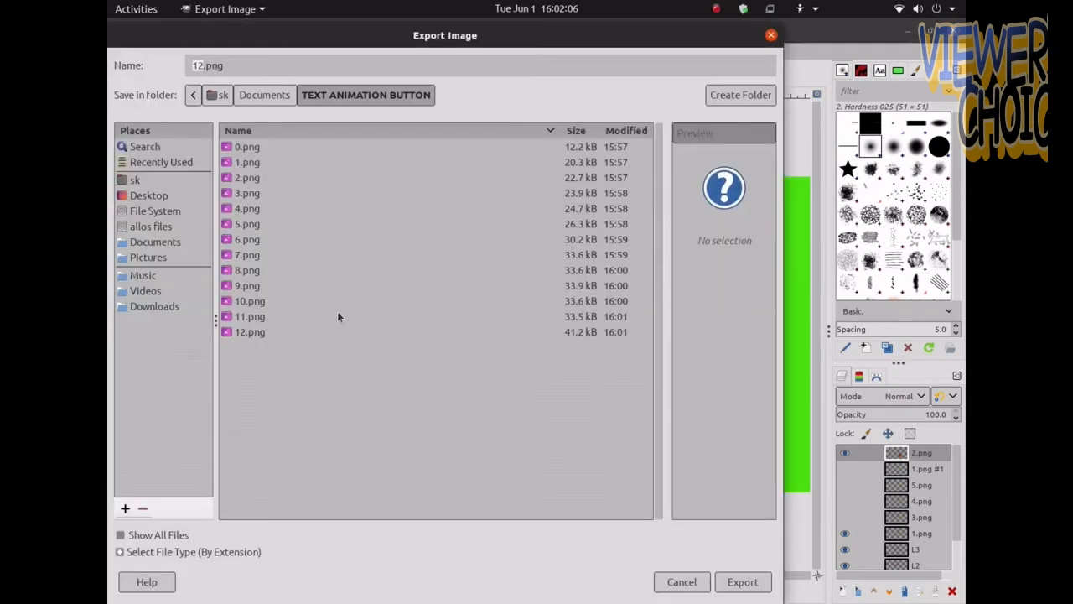
{"action": "type", "text": "13"}
{"action": "key", "text": "Return"}
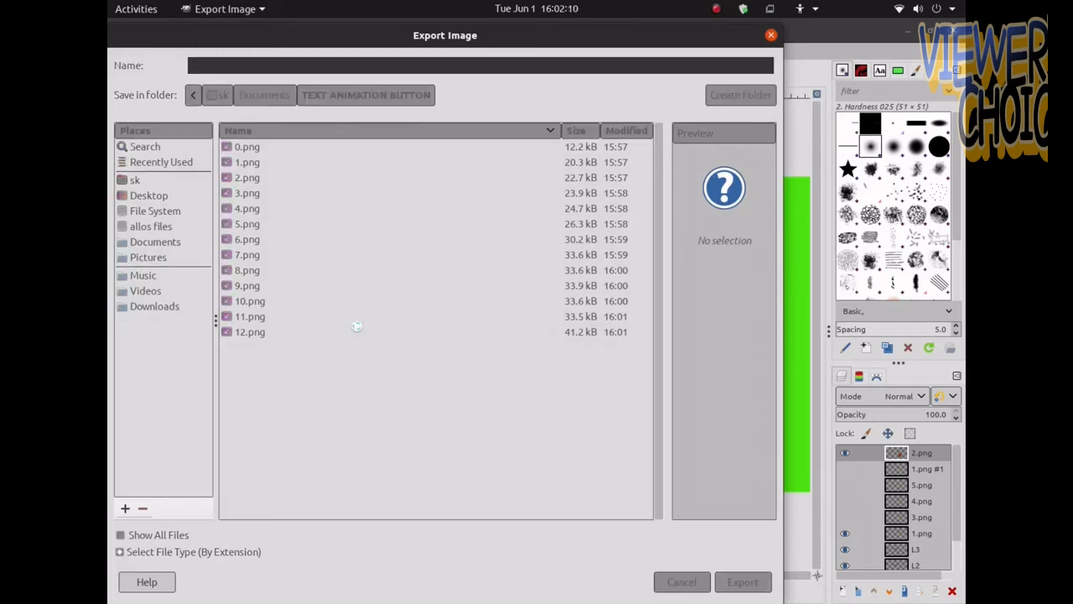
{"action": "key", "text": "Return"}
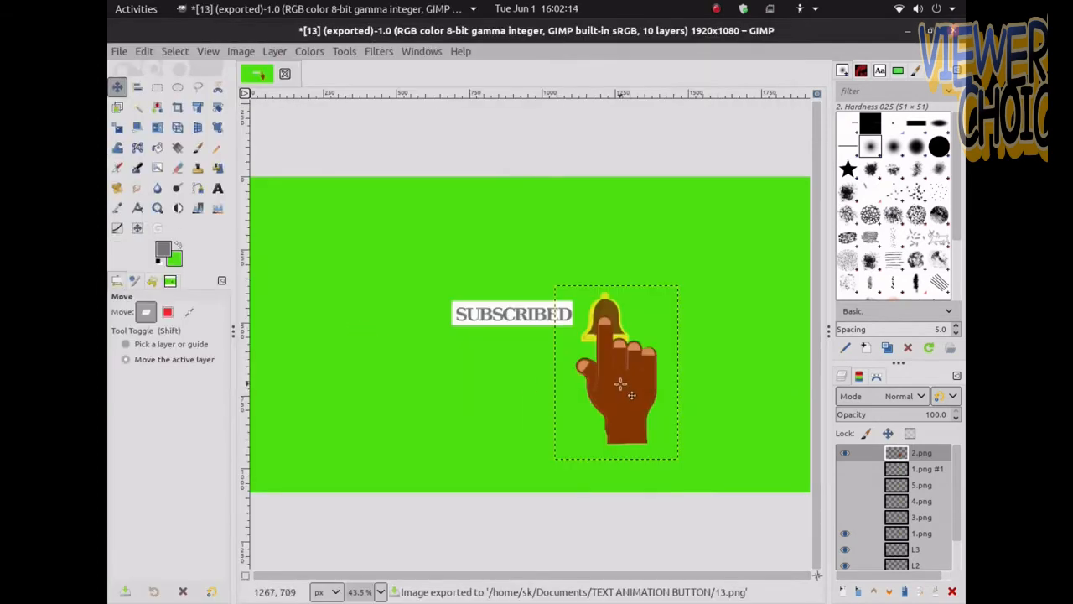
Move the hand pointer down below the bell and show the 3.png ringing-bell layer
{"action": "left_click_drag", "start_coordinate": [621, 384], "coordinate": [643, 411]}
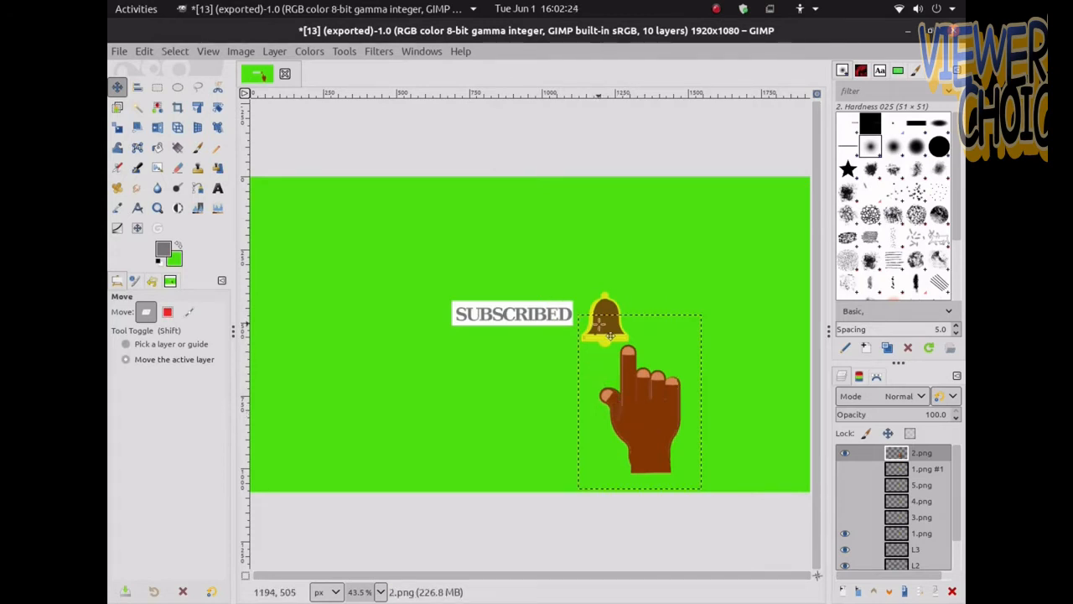
{"action": "left_click", "coordinate": [846, 519]}
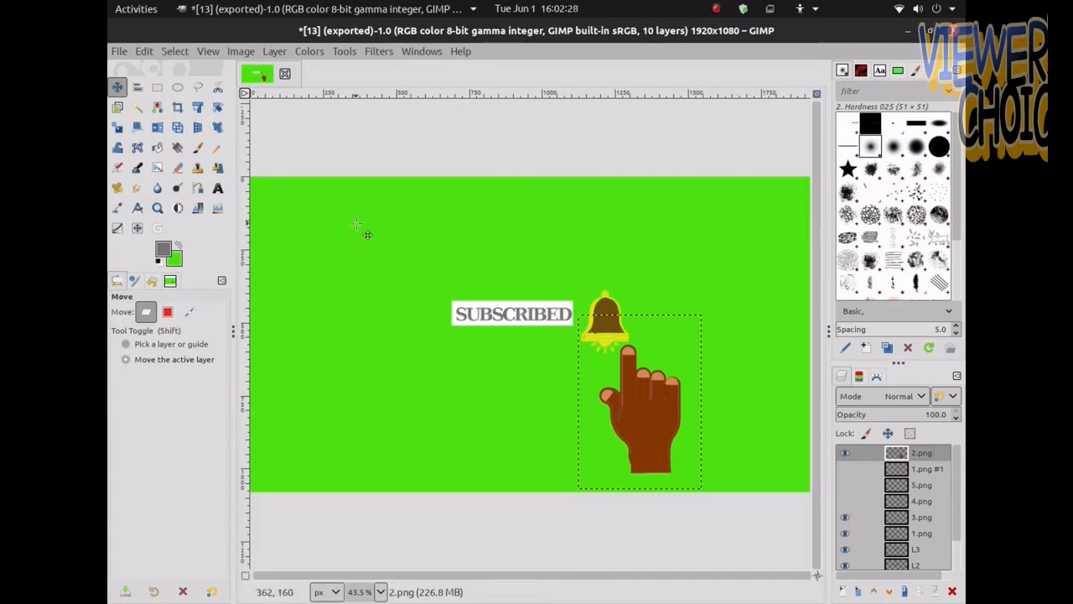
Export the banner with the ringing bell as 14.png using default PNG options
{"action": "left_click", "coordinate": [118, 52]}
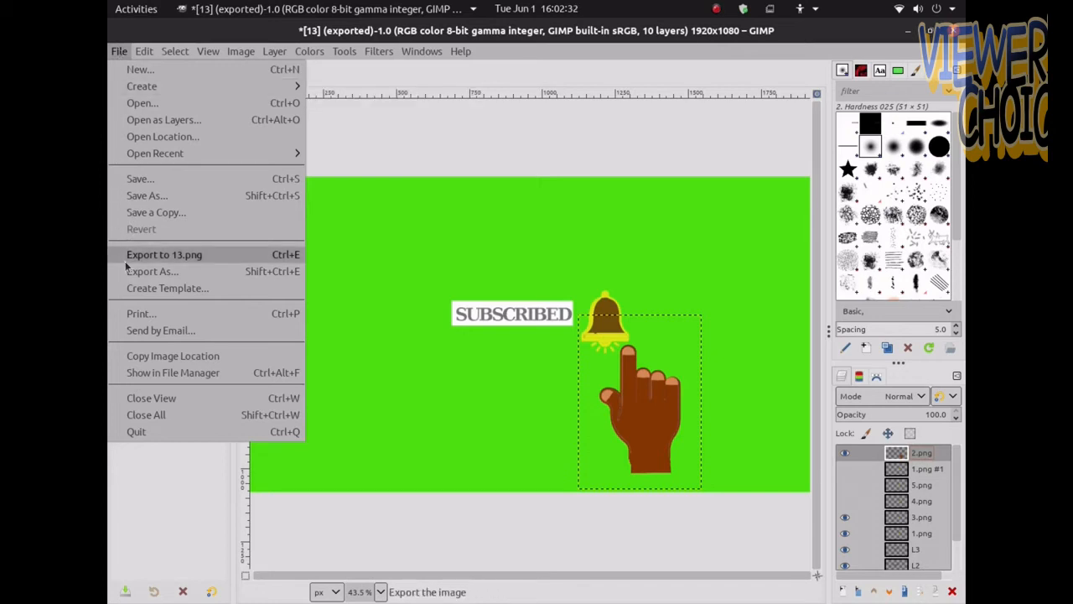
{"action": "left_click", "coordinate": [151, 271]}
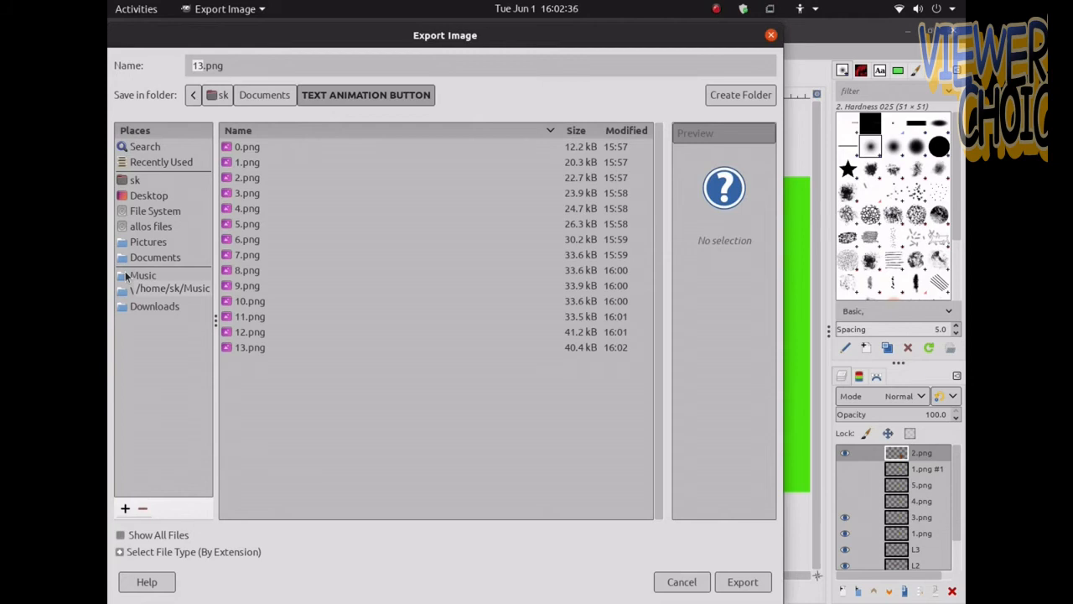
{"action": "type", "text": "14"}
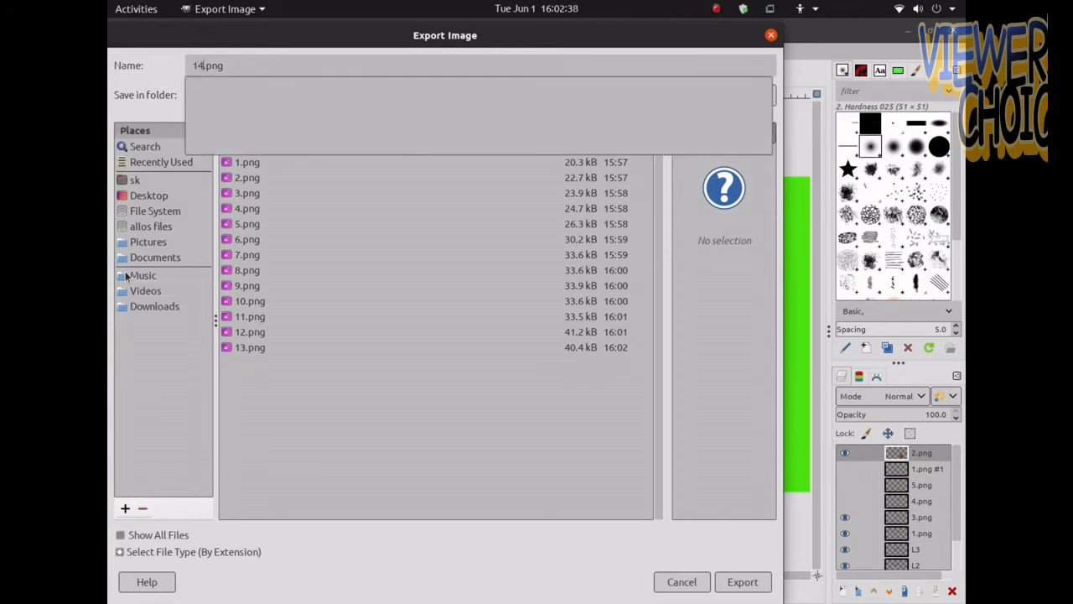
{"action": "key", "text": "Return"}
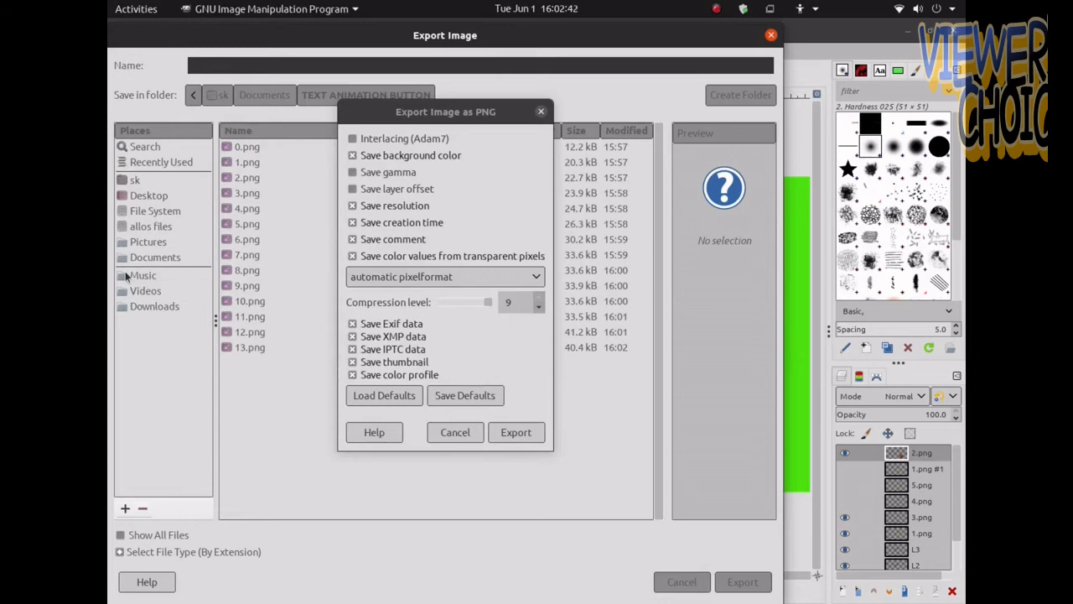
{"action": "left_click", "coordinate": [513, 441]}
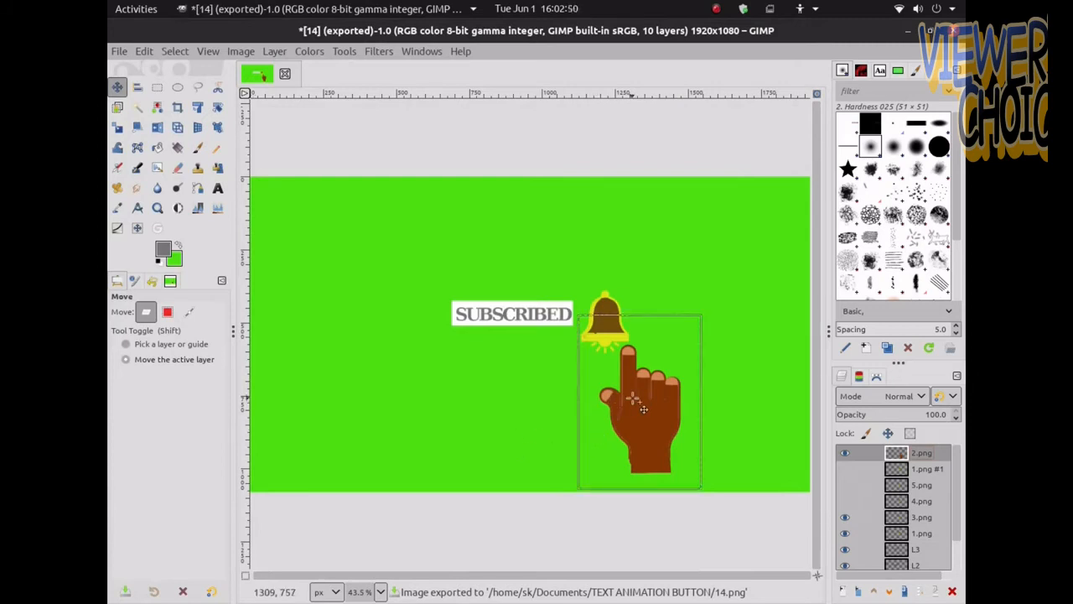
Nudge the hand pointer slightly and switch the visible bell to the 4.png layer, hiding 1.png
{"action": "left_click_drag", "start_coordinate": [643, 408], "coordinate": [640, 404]}
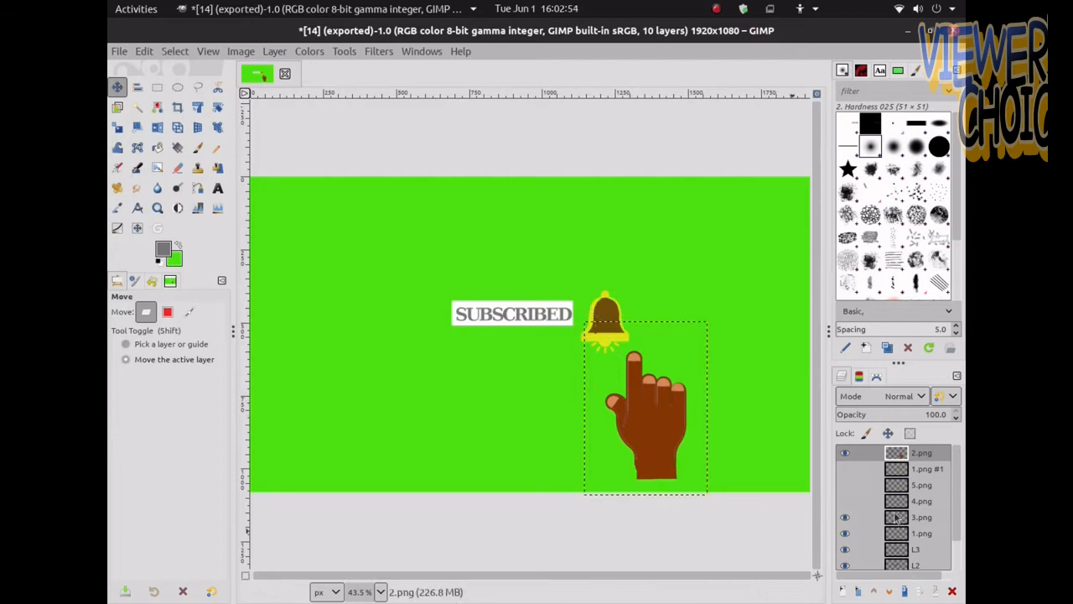
{"action": "left_click", "coordinate": [844, 502]}
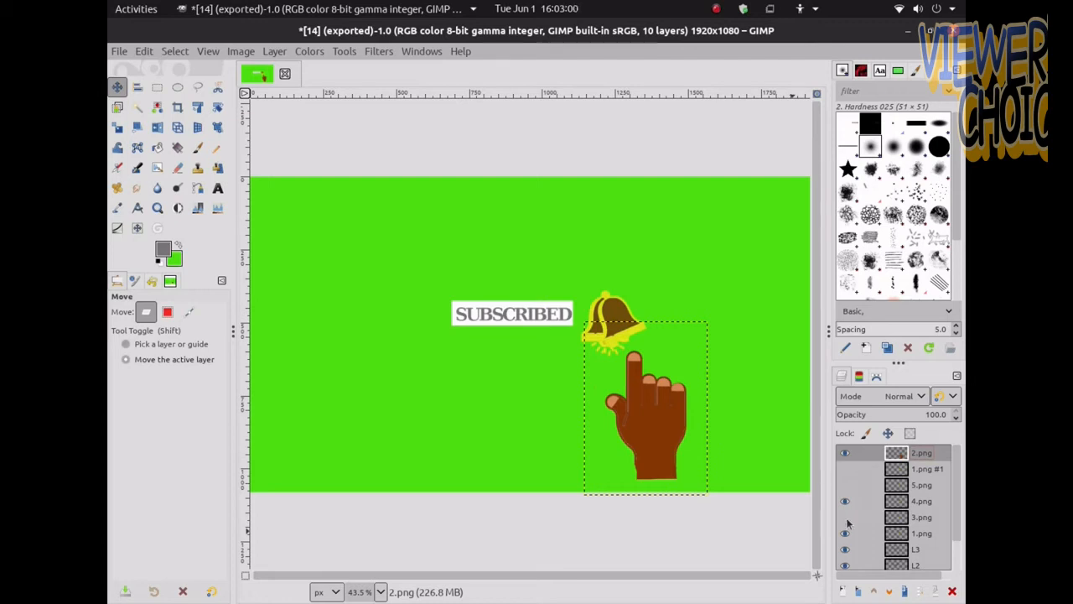
{"action": "left_click", "coordinate": [846, 533]}
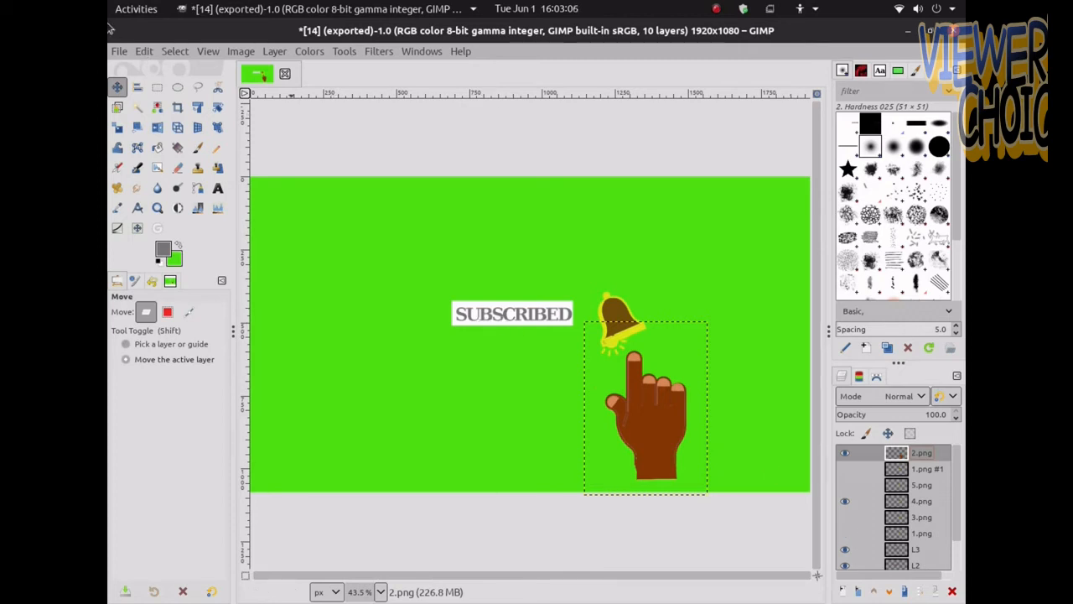
Export the current frame as 15.png into the TEXT ANIMATION BUTTON folder
{"action": "left_click", "coordinate": [115, 50]}
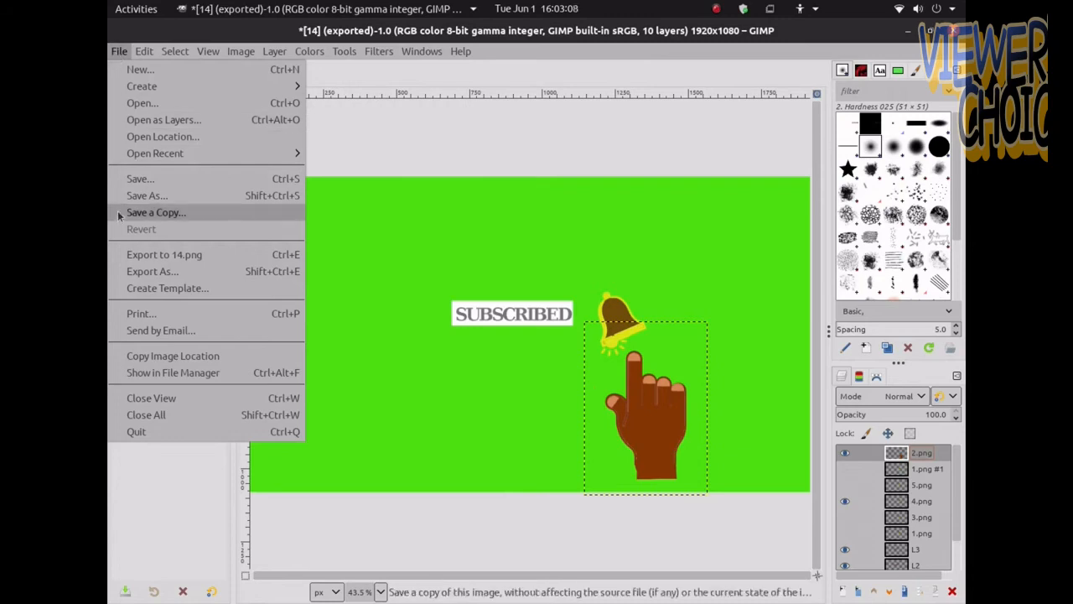
{"action": "left_click", "coordinate": [114, 272]}
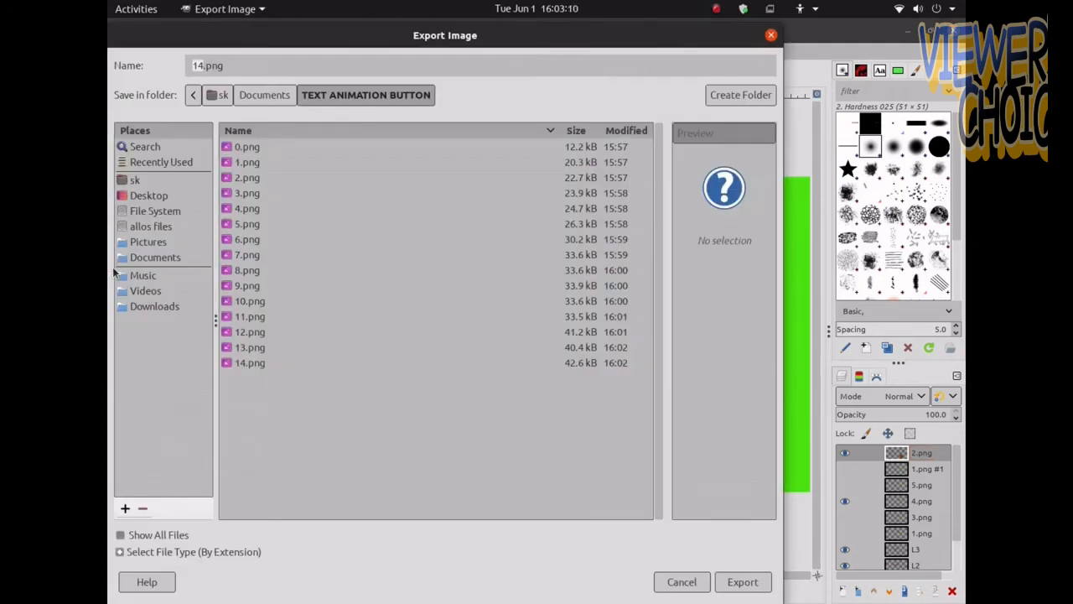
{"action": "type", "text": "15"}
{"action": "left_click", "coordinate": [742, 581]}
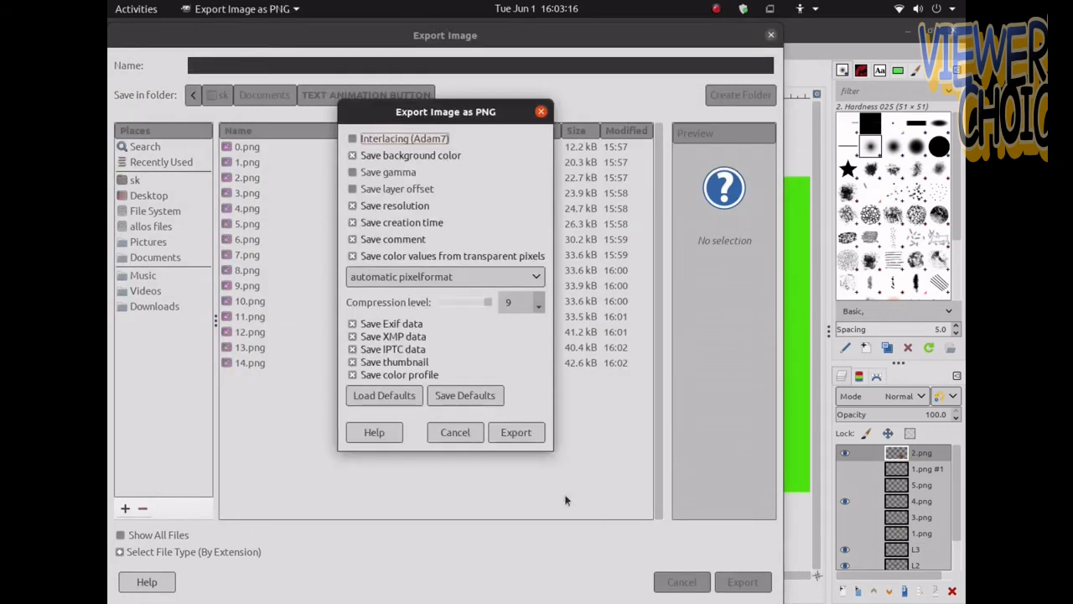
{"action": "left_click", "coordinate": [516, 432]}
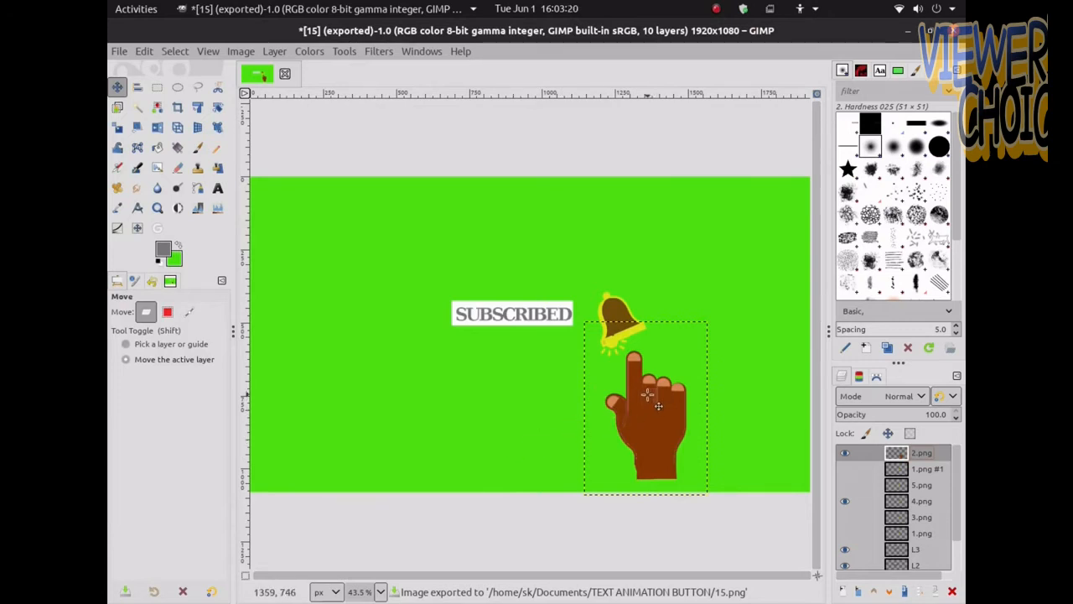
Move the hand pointer down and right and switch the visible bell to the 3.png layer
{"action": "left_click_drag", "start_coordinate": [659, 406], "coordinate": [677, 415]}
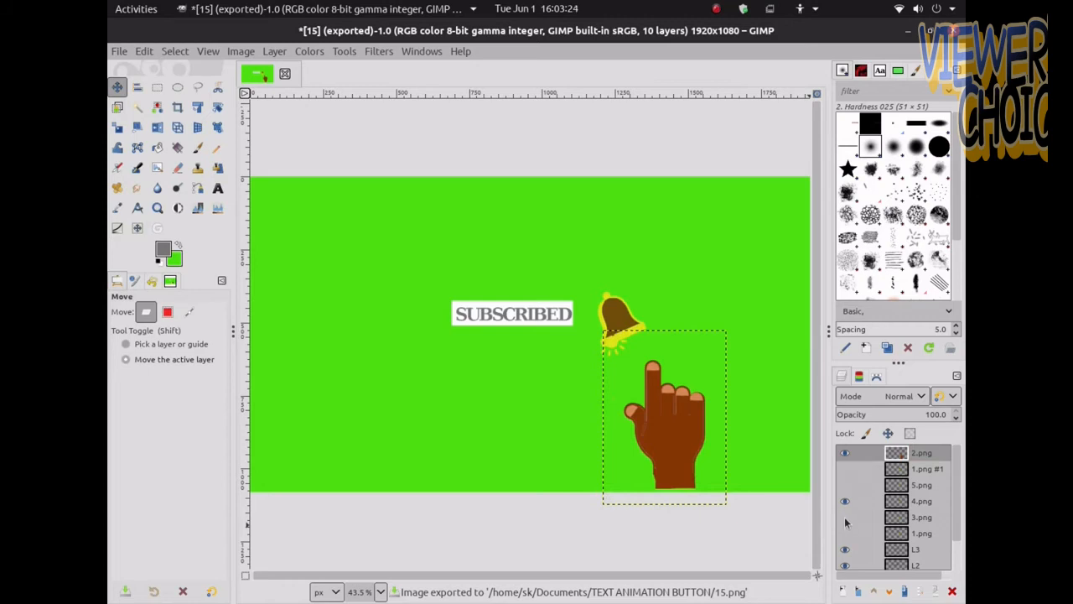
{"action": "left_click", "coordinate": [845, 534]}
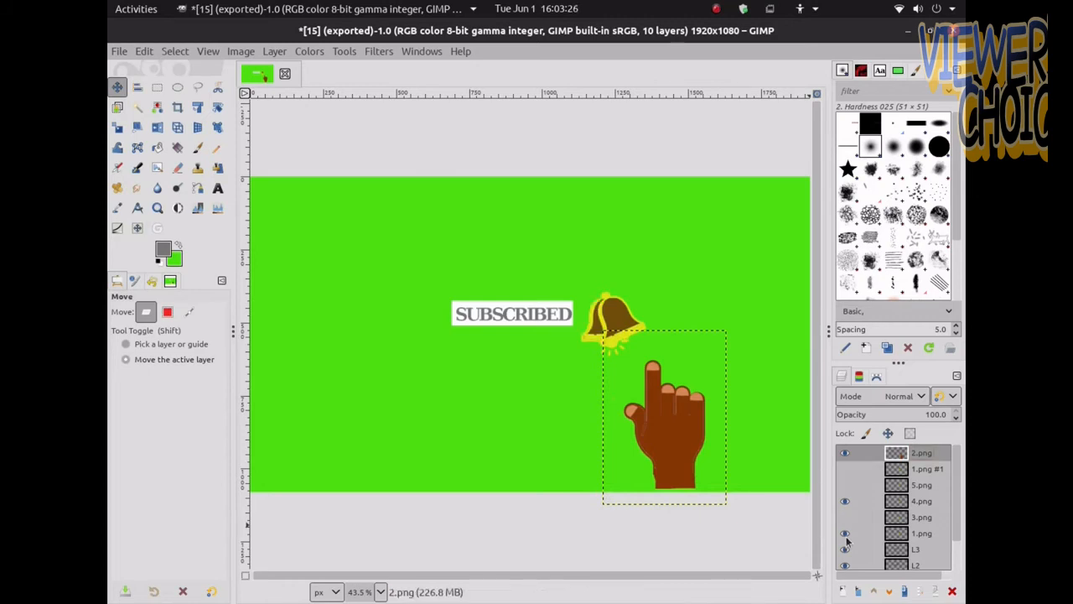
{"action": "left_click", "coordinate": [845, 501]}
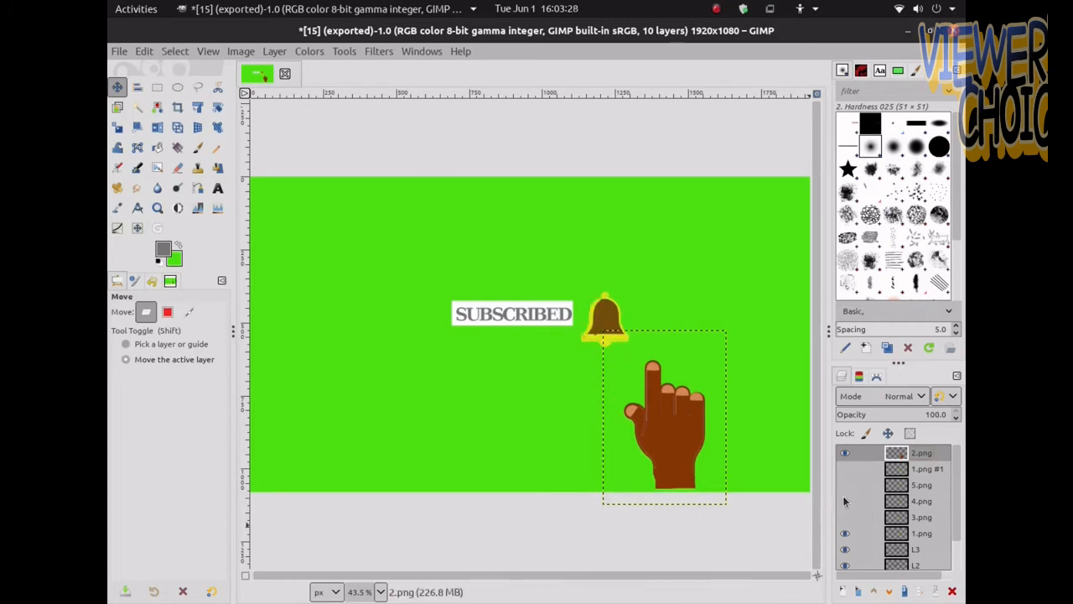
{"action": "left_click", "coordinate": [845, 532]}
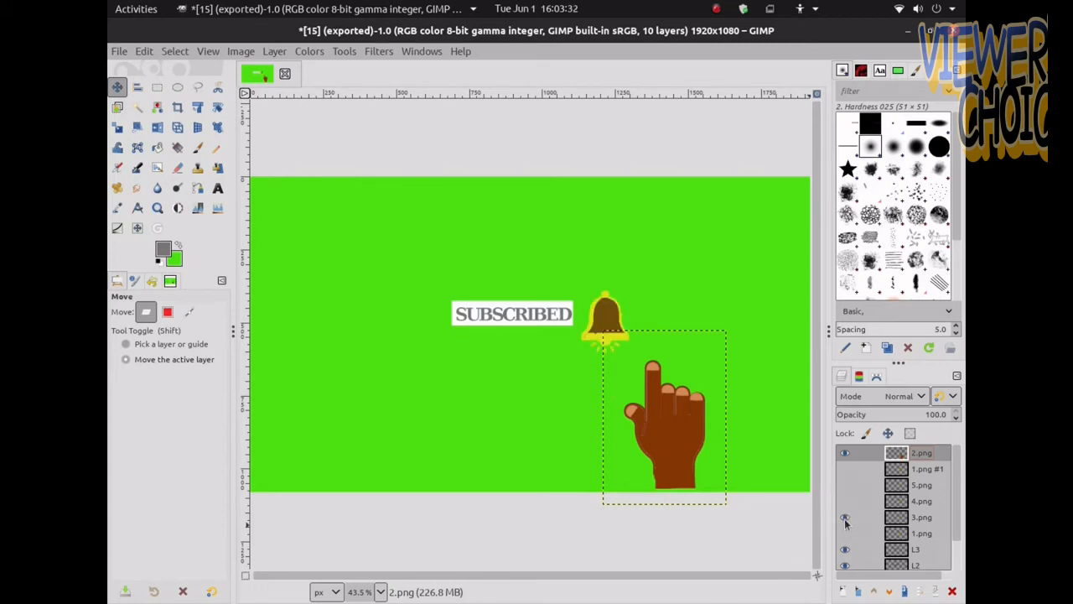
Export the current frame as 16.png
{"action": "left_click", "coordinate": [119, 52]}
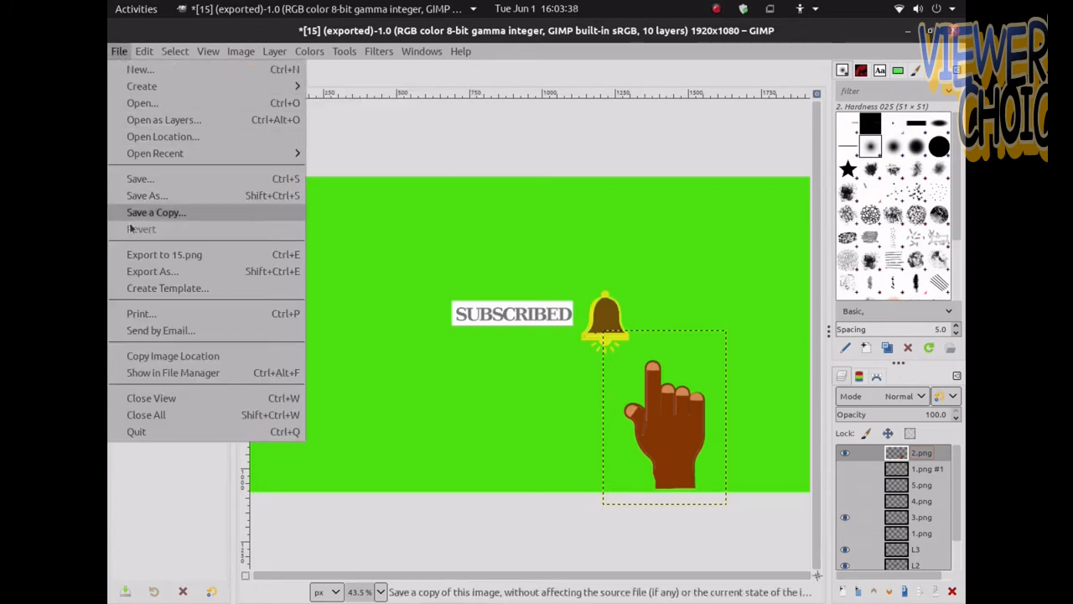
{"action": "left_click", "coordinate": [139, 271]}
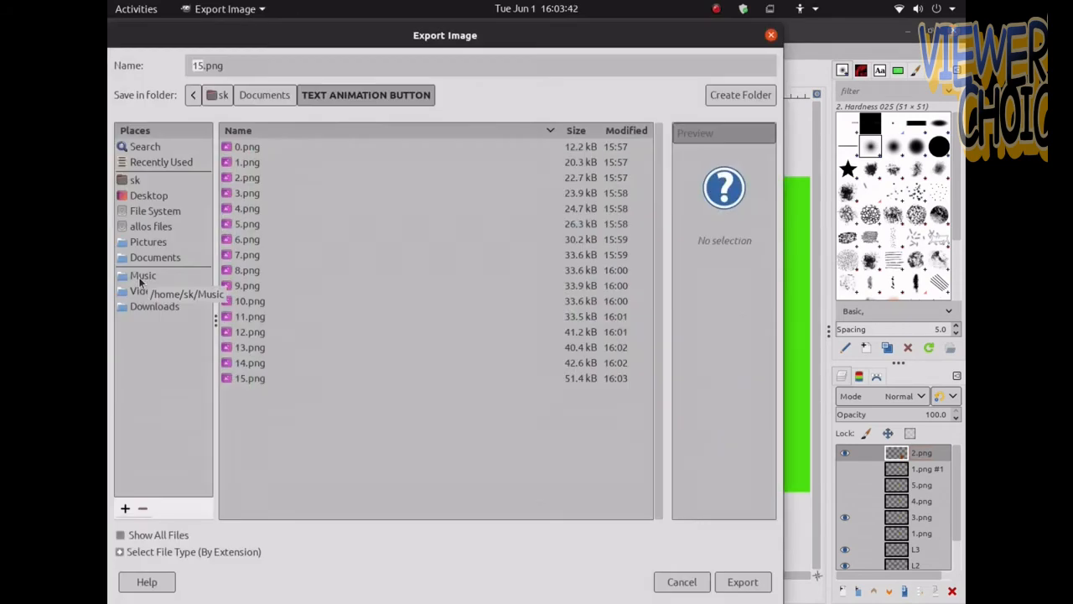
{"action": "type", "text": "16"}
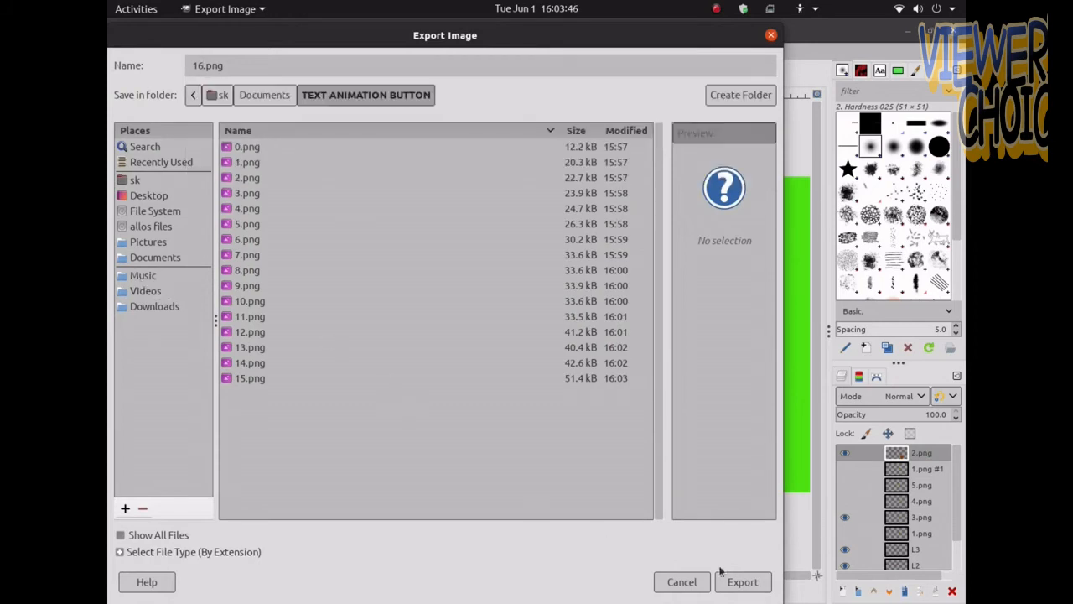
{"action": "left_click", "coordinate": [743, 582]}
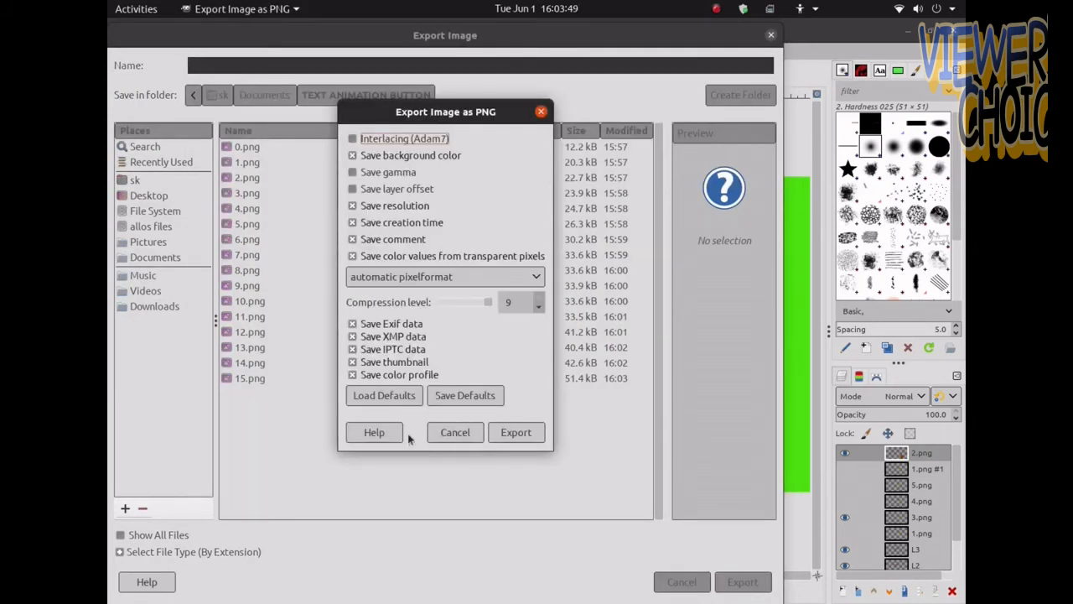
{"action": "left_click", "coordinate": [516, 432]}
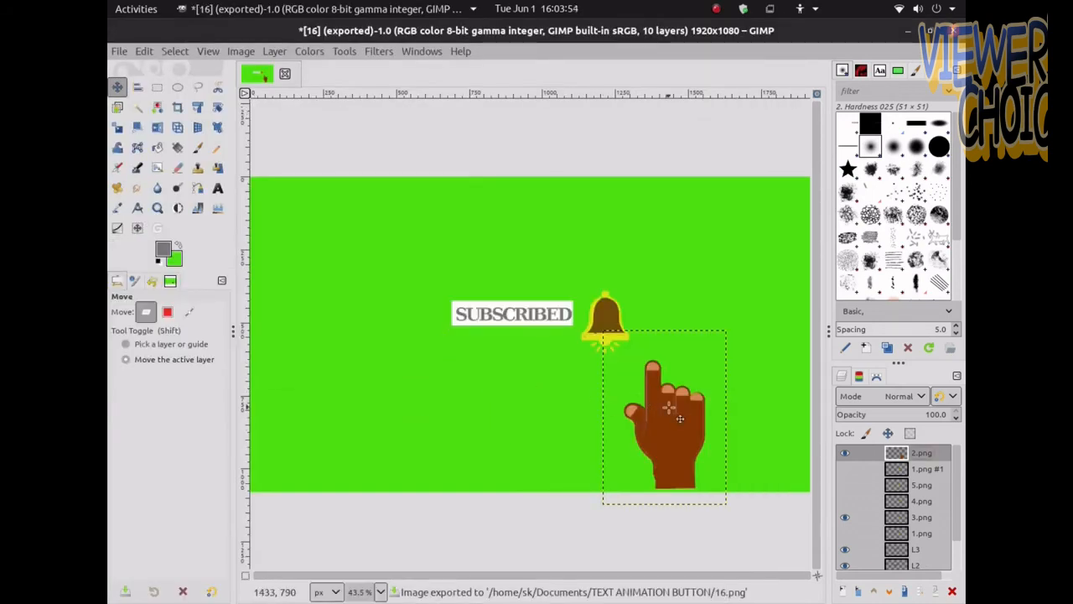
Move the hand pointer further down and right and show the 5.png bell layer instead of 3.png
{"action": "left_click_drag", "start_coordinate": [668, 407], "coordinate": [688, 430]}
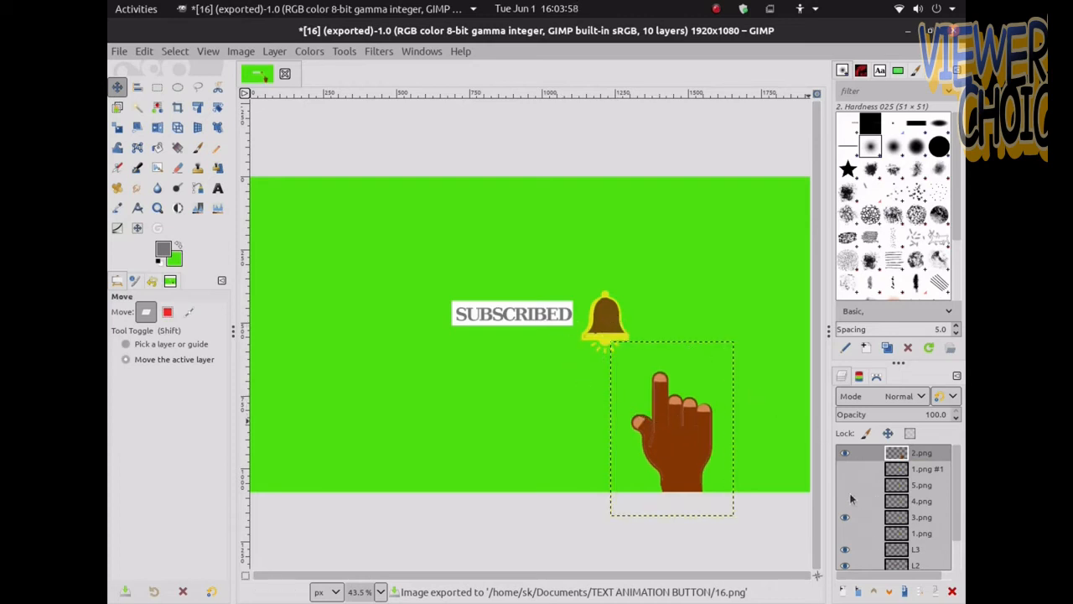
{"action": "left_click", "coordinate": [845, 487]}
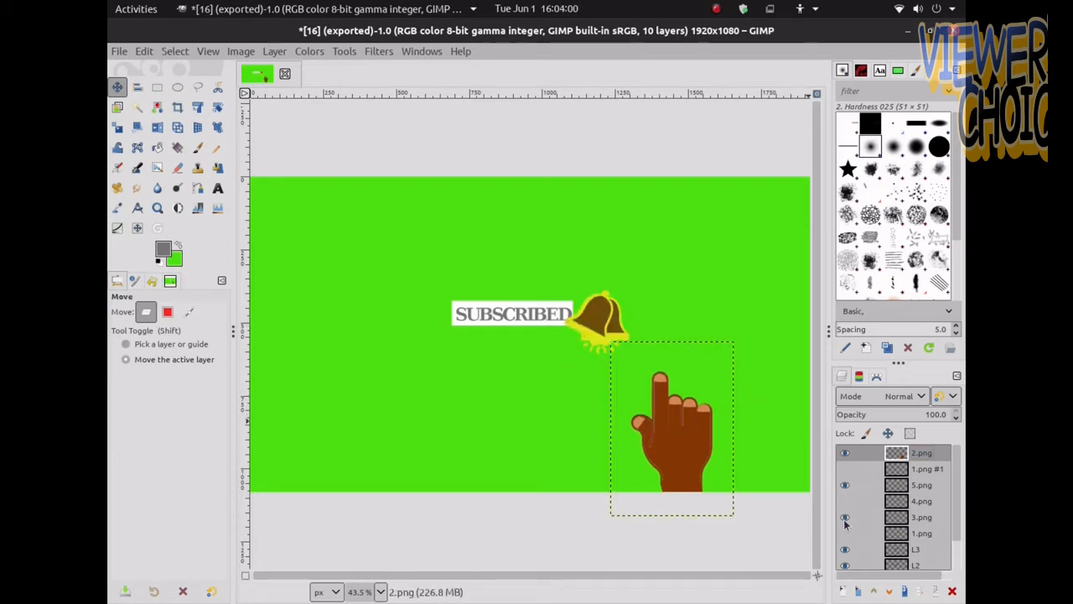
{"action": "left_click", "coordinate": [845, 517]}
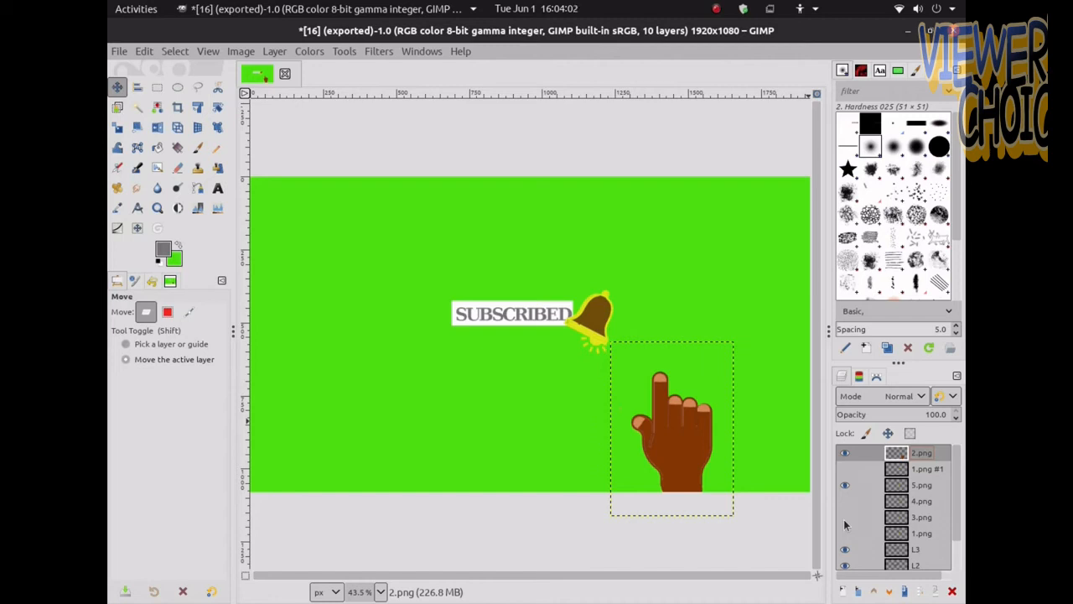
Export the current frame as 17.png
{"action": "left_click", "coordinate": [119, 52]}
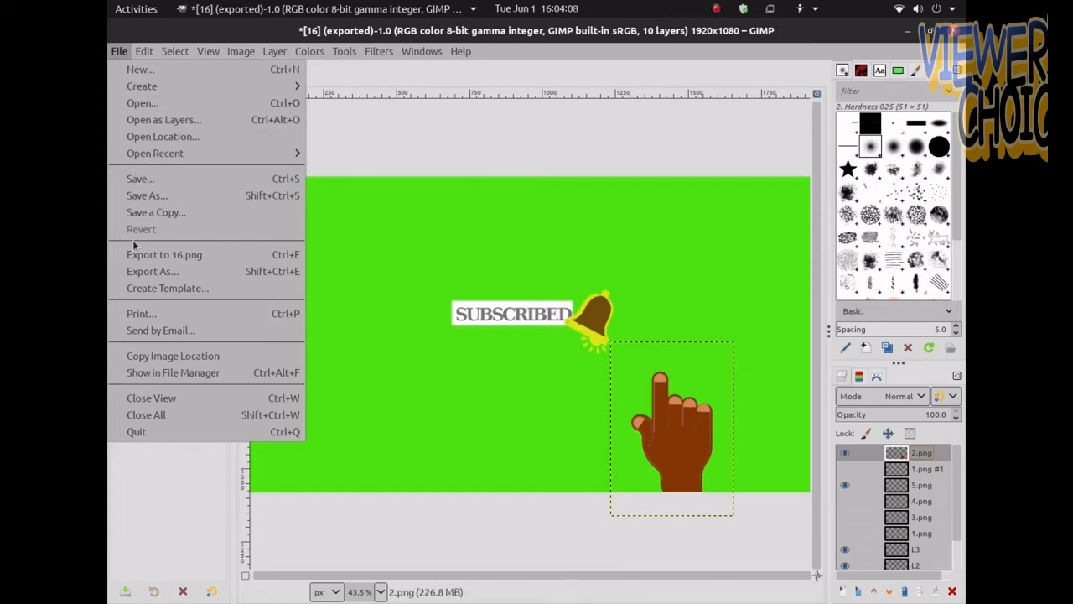
{"action": "left_click", "coordinate": [134, 274]}
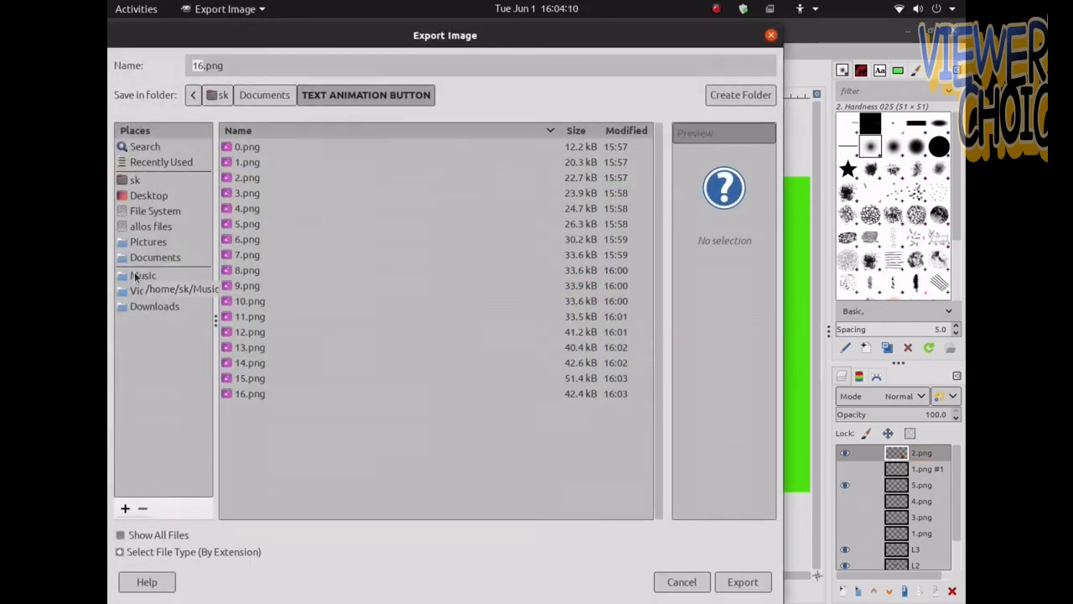
{"action": "type", "text": "17"}
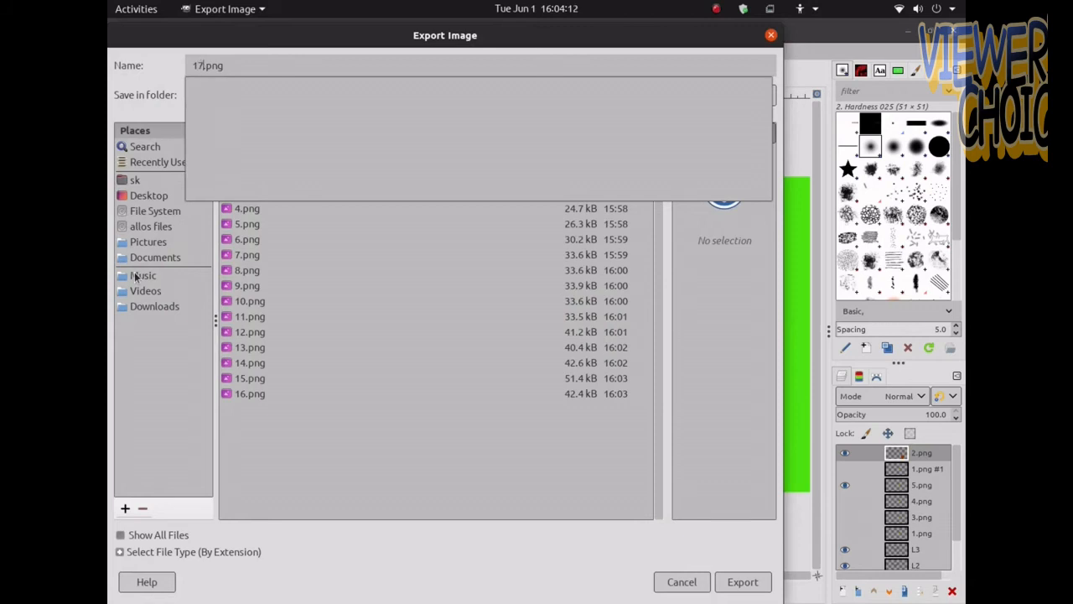
{"action": "left_click", "coordinate": [741, 583]}
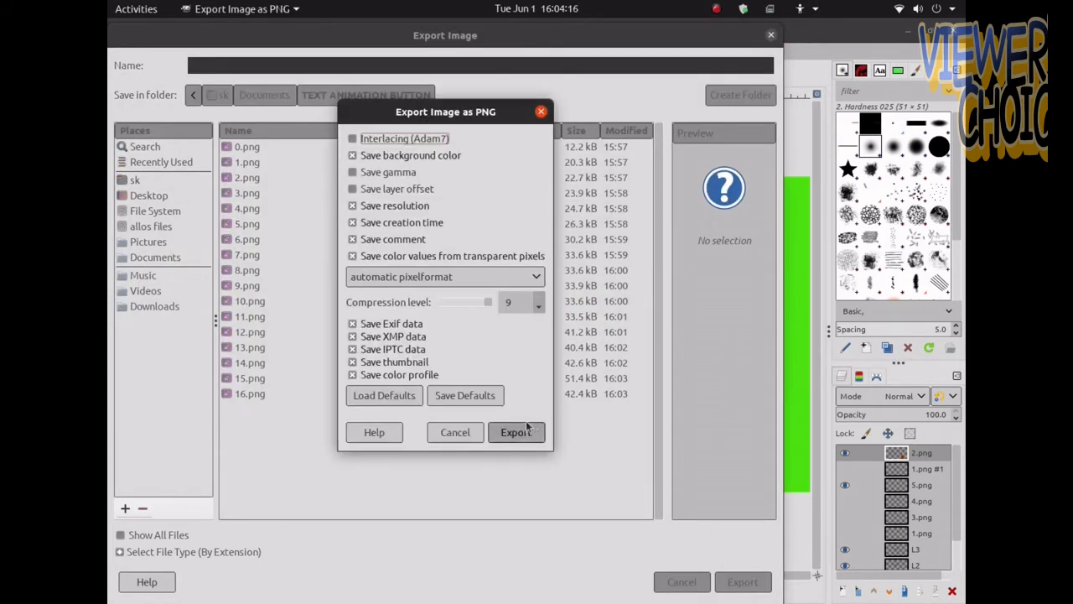
{"action": "left_click", "coordinate": [517, 432]}
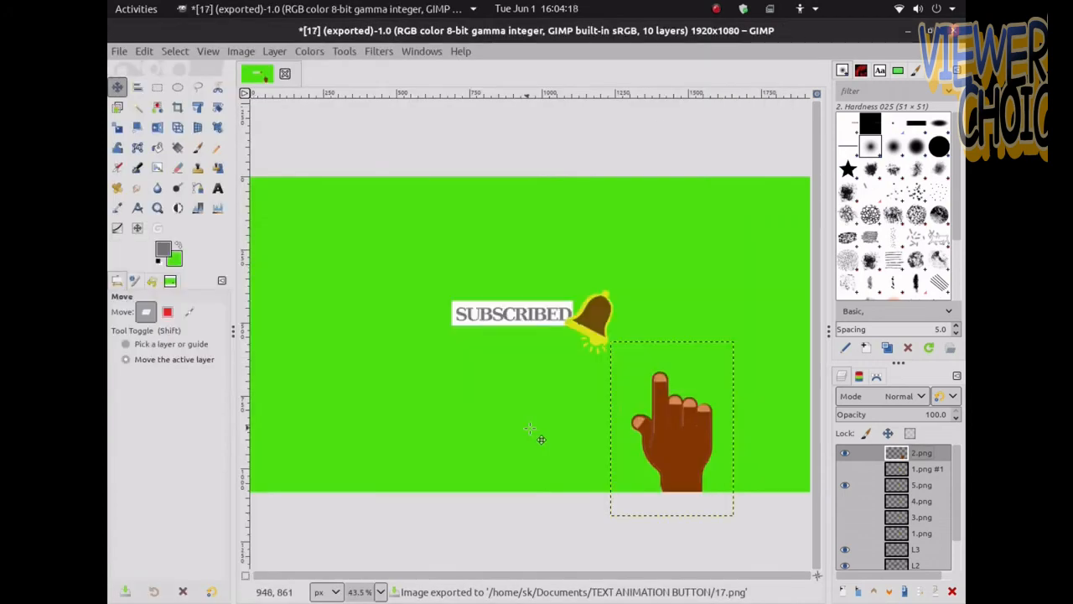
Move the hand pointer lower and switch the visible bell back to the 3.png layer
{"action": "left_click_drag", "start_coordinate": [677, 436], "coordinate": [682, 459]}
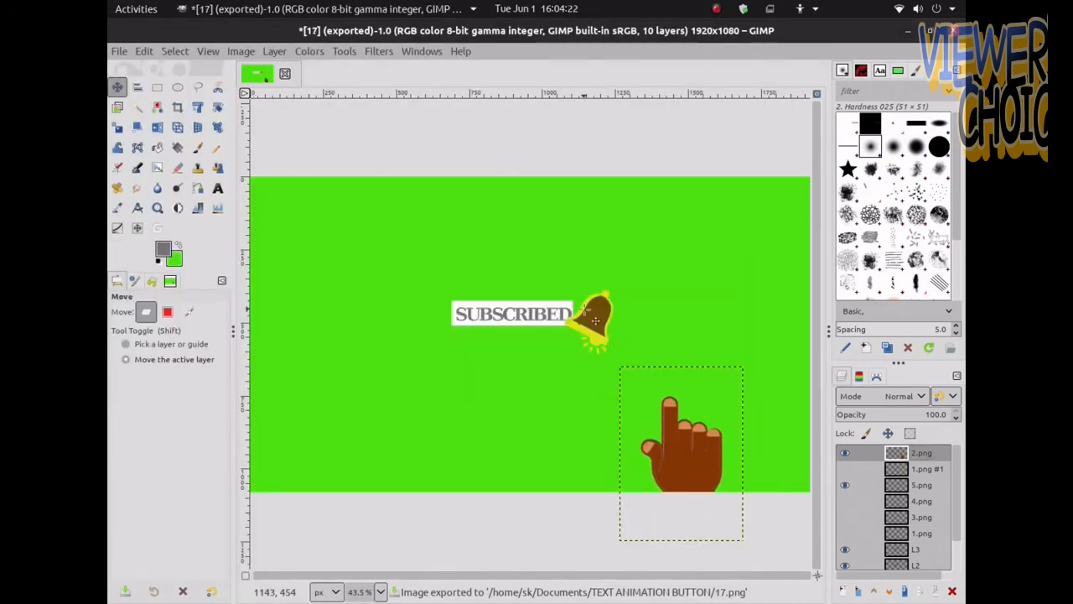
{"action": "left_click", "coordinate": [845, 502]}
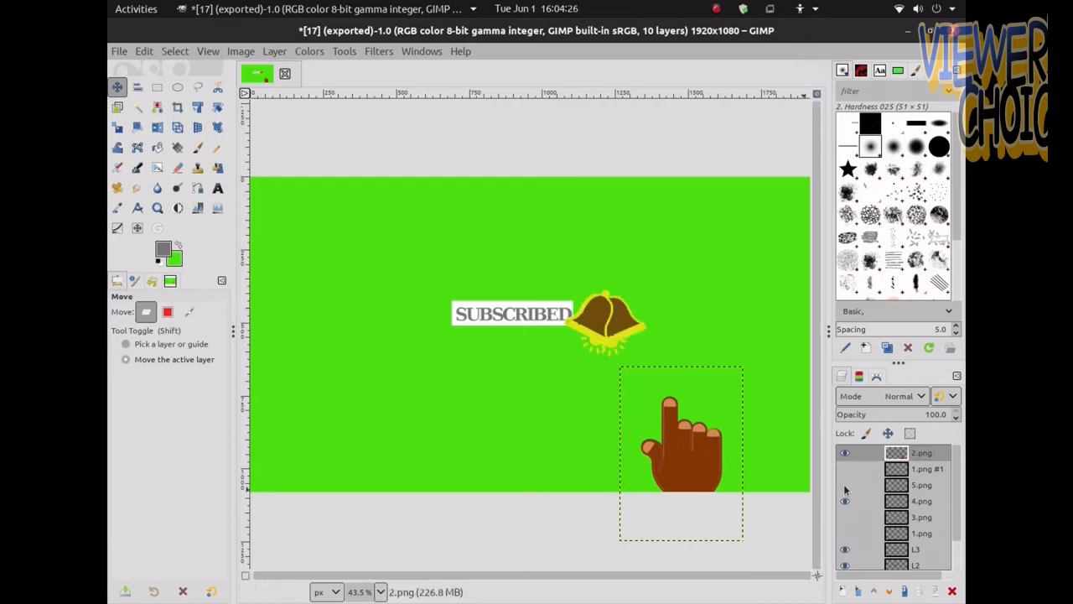
{"action": "left_click", "coordinate": [845, 518]}
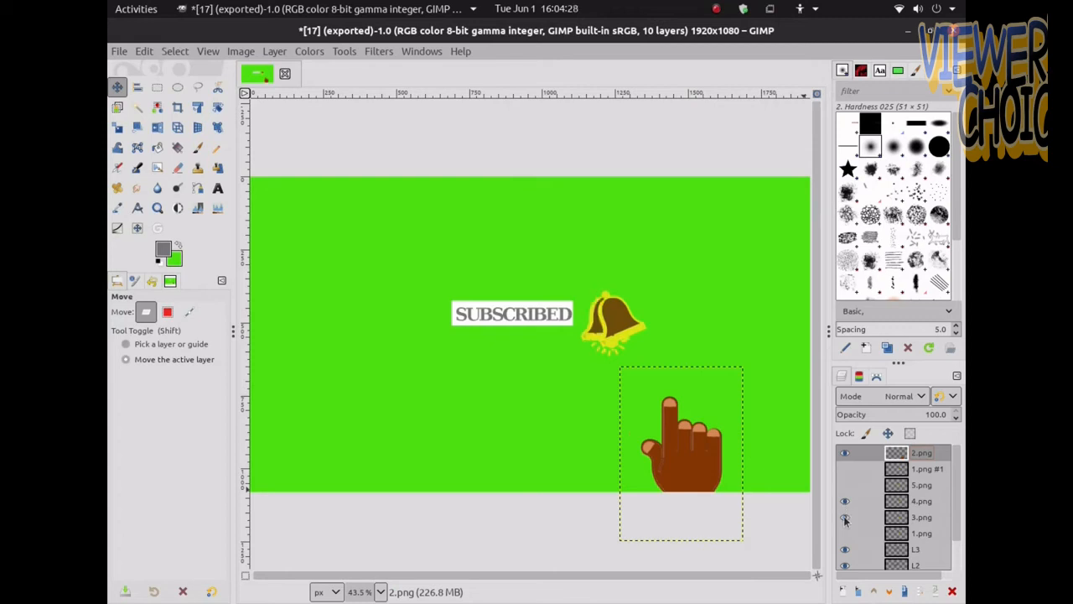
{"action": "left_click", "coordinate": [845, 503]}
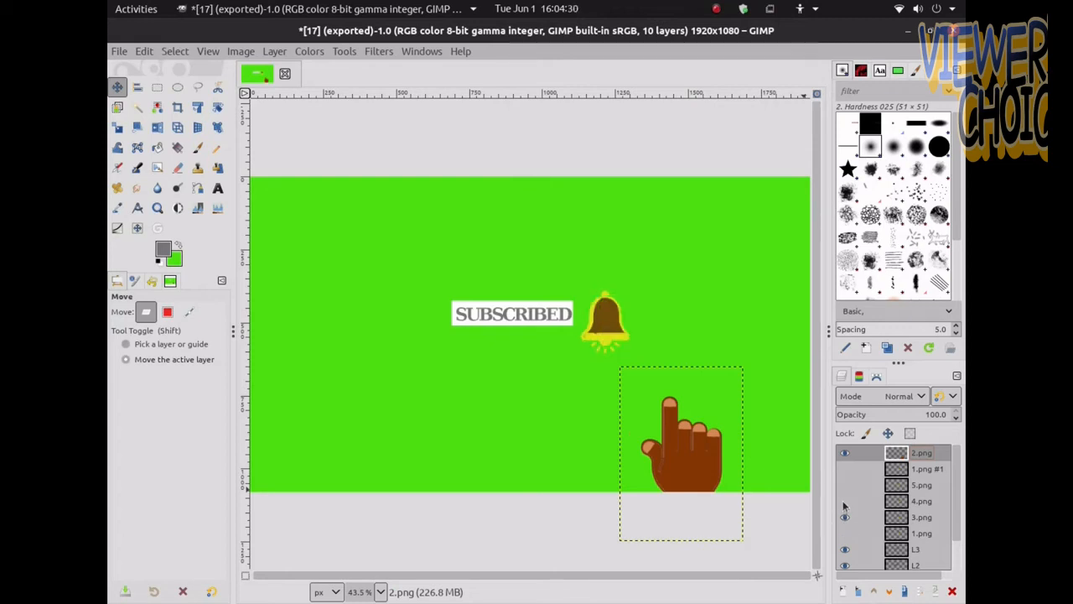
Export the current frame as 18.png
{"action": "left_click", "coordinate": [113, 52]}
{"action": "left_click", "coordinate": [117, 270]}
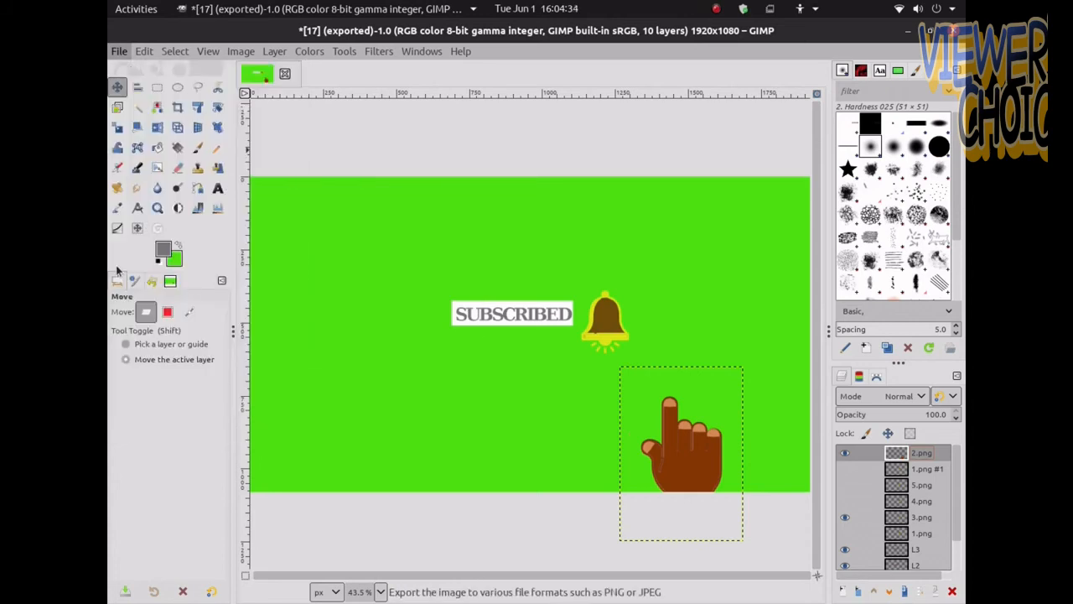
{"action": "type", "text": "1"}
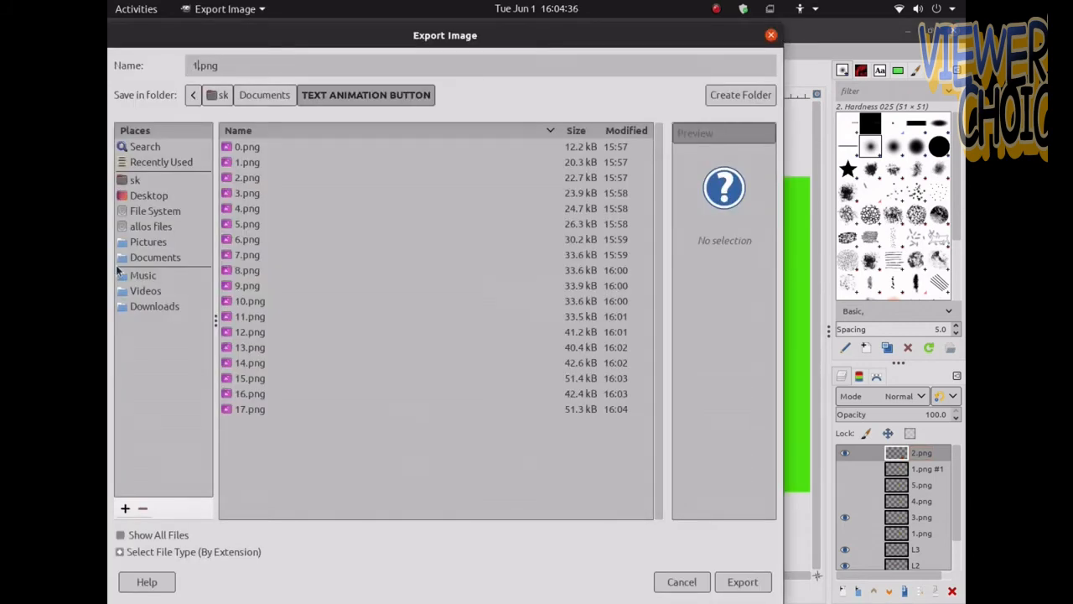
{"action": "type", "text": "8"}
{"action": "left_click", "coordinate": [819, 478]}
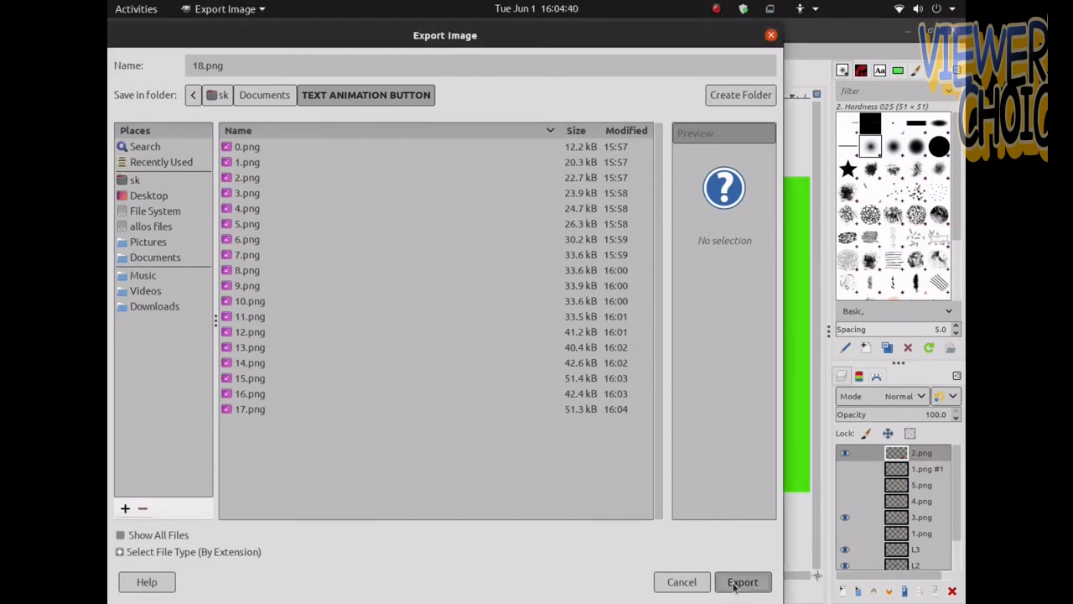